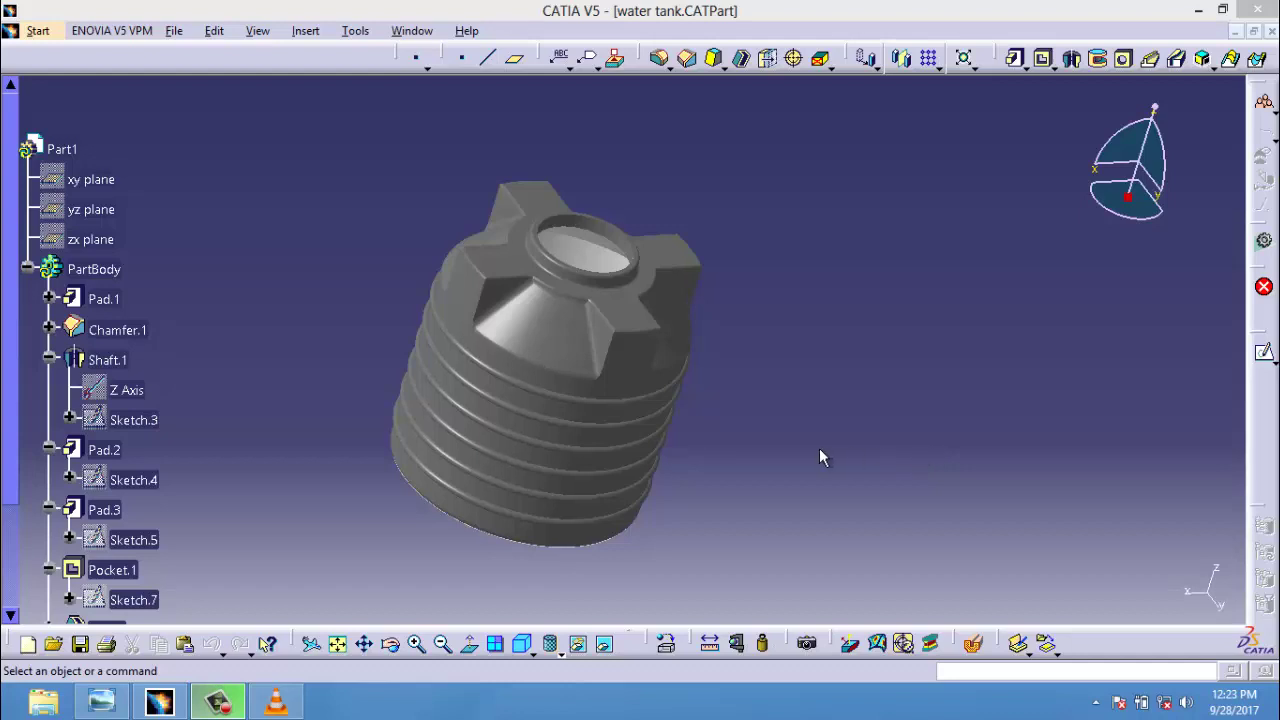
Inspect the finished water tank from two angles, then close water tank.CATPart
middle_click_drag(737, 409, 670, 369)
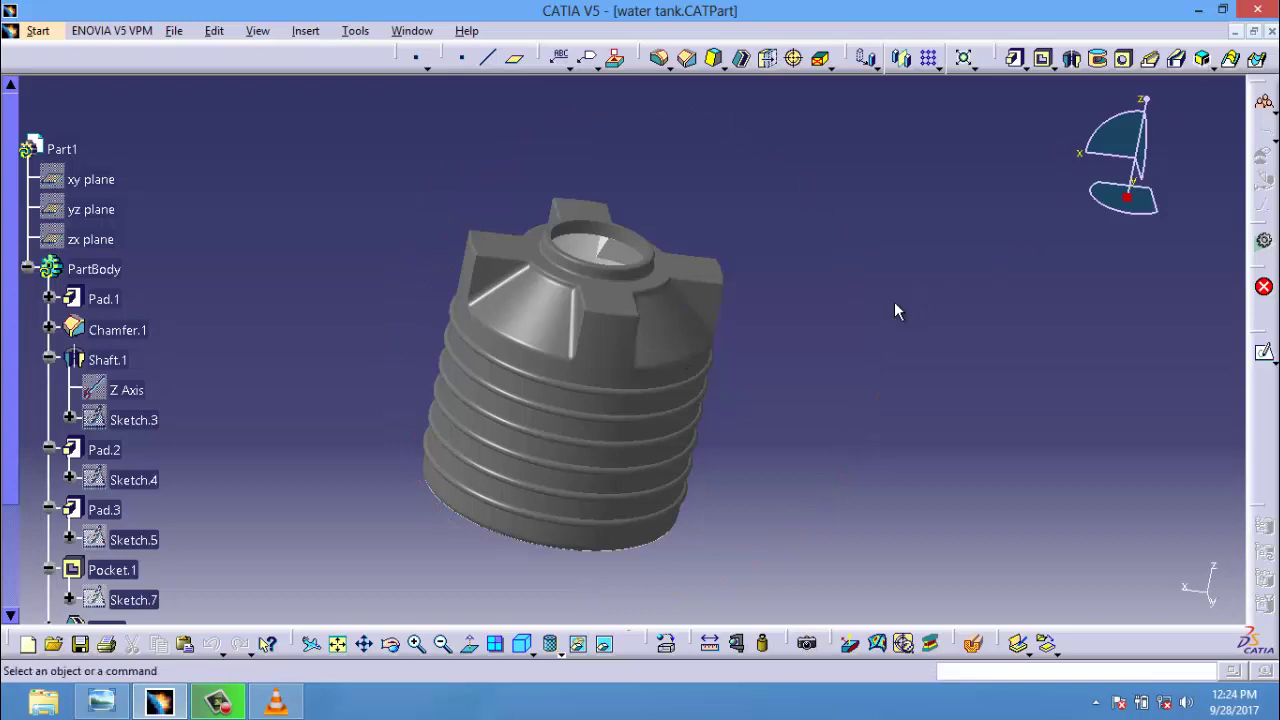
middle_click_drag(895, 311, 810, 291)
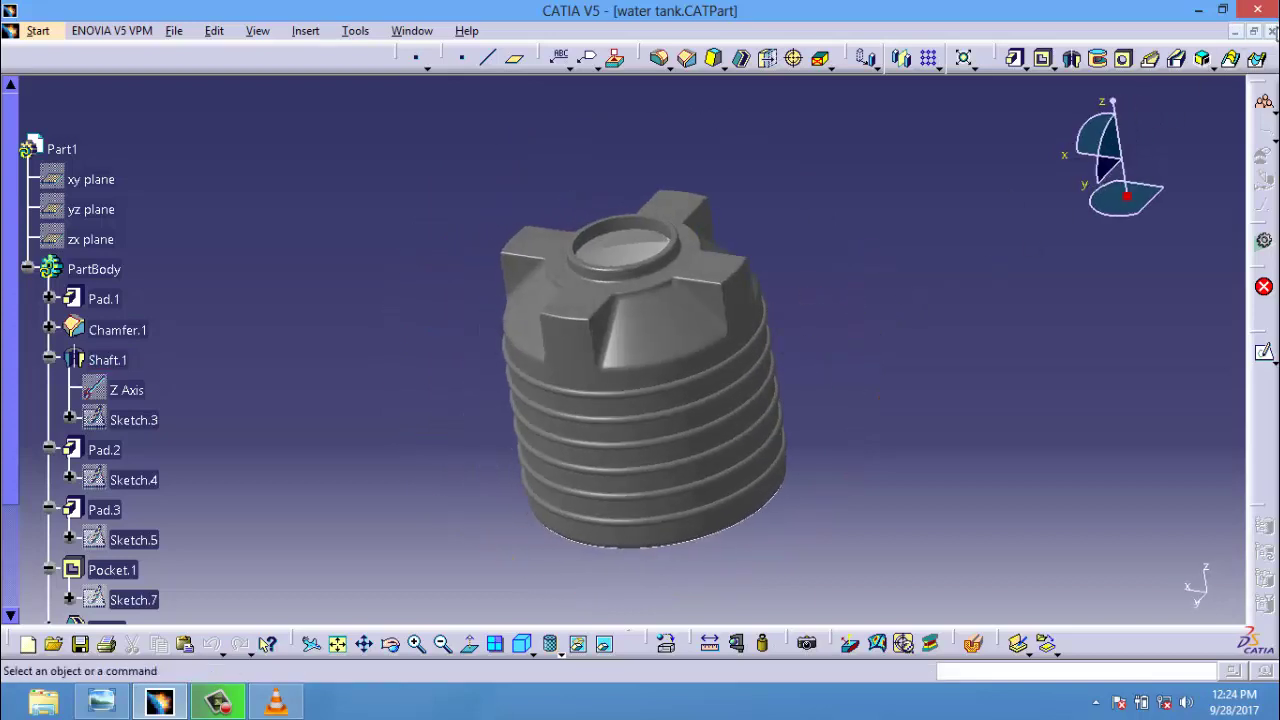
left_click(1272, 31)
Create a new Part Design part, accepting the default name Part1
left_click(20, 31)
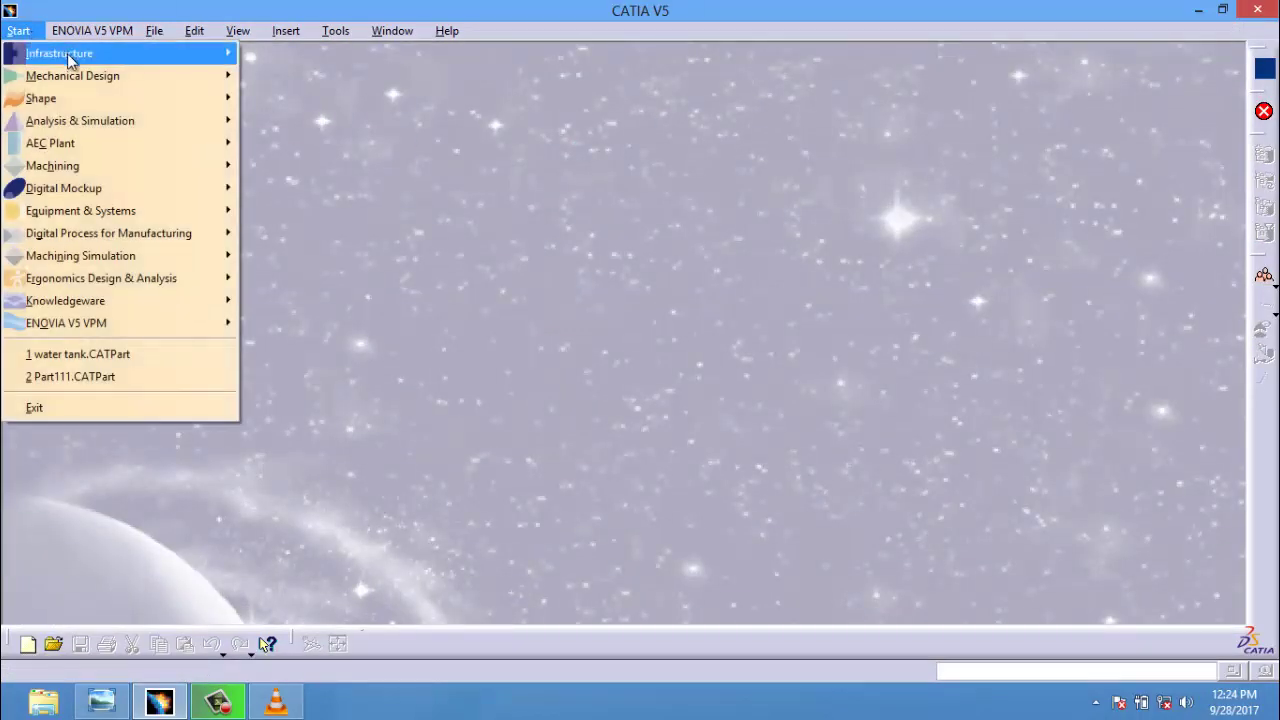
mouse_move(80, 76)
left_click(250, 75)
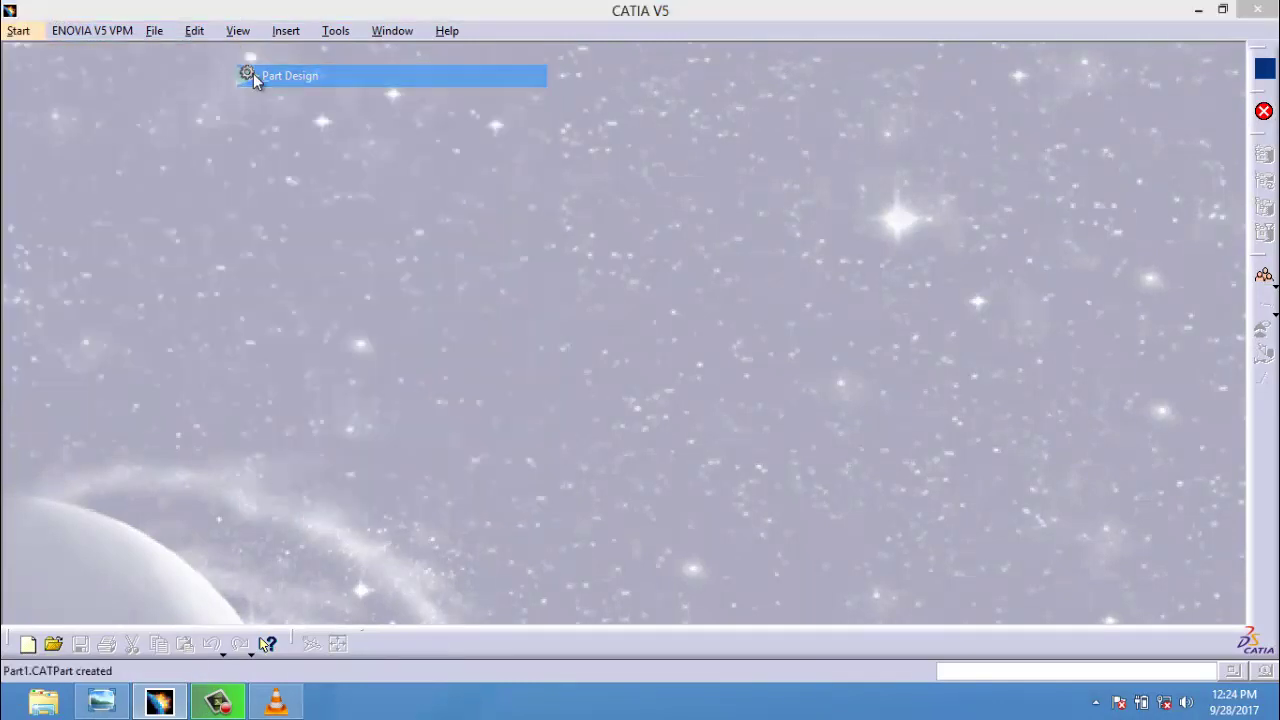
left_click(1015, 494)
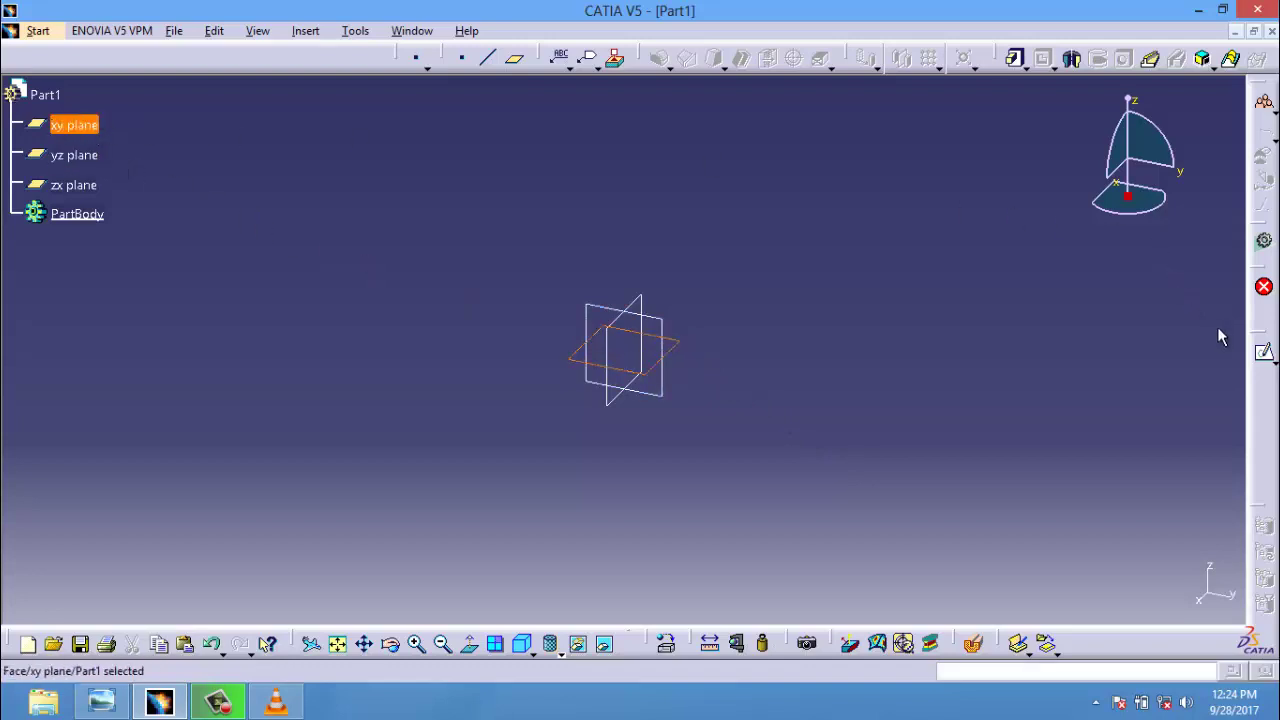
Sketch a circle centred on the origin of the xy plane
left_click(1265, 352)
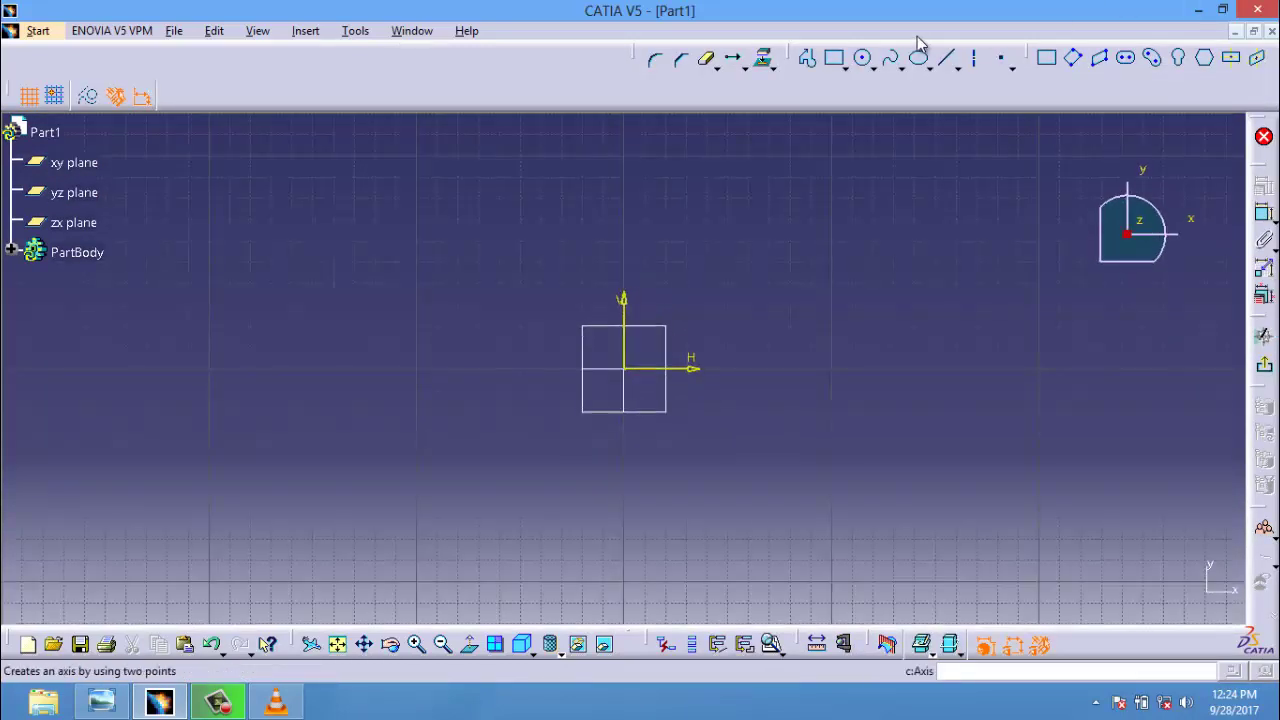
left_click(863, 57)
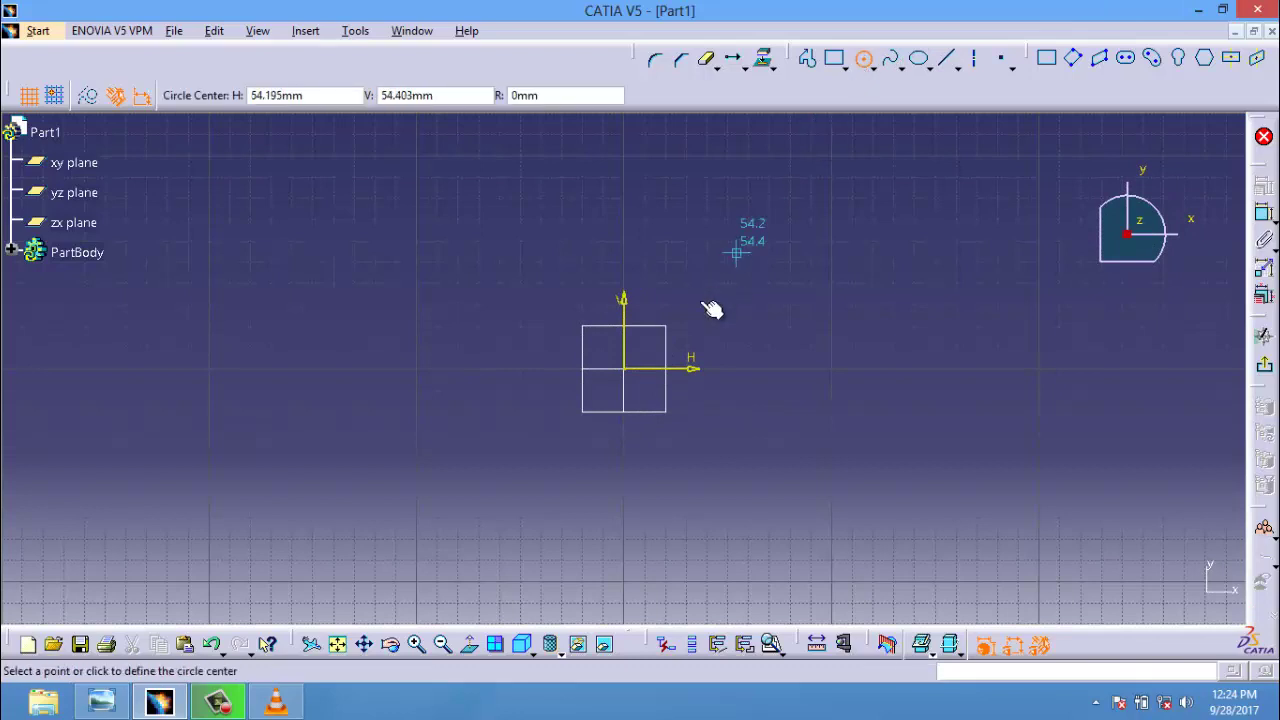
left_click(621, 371)
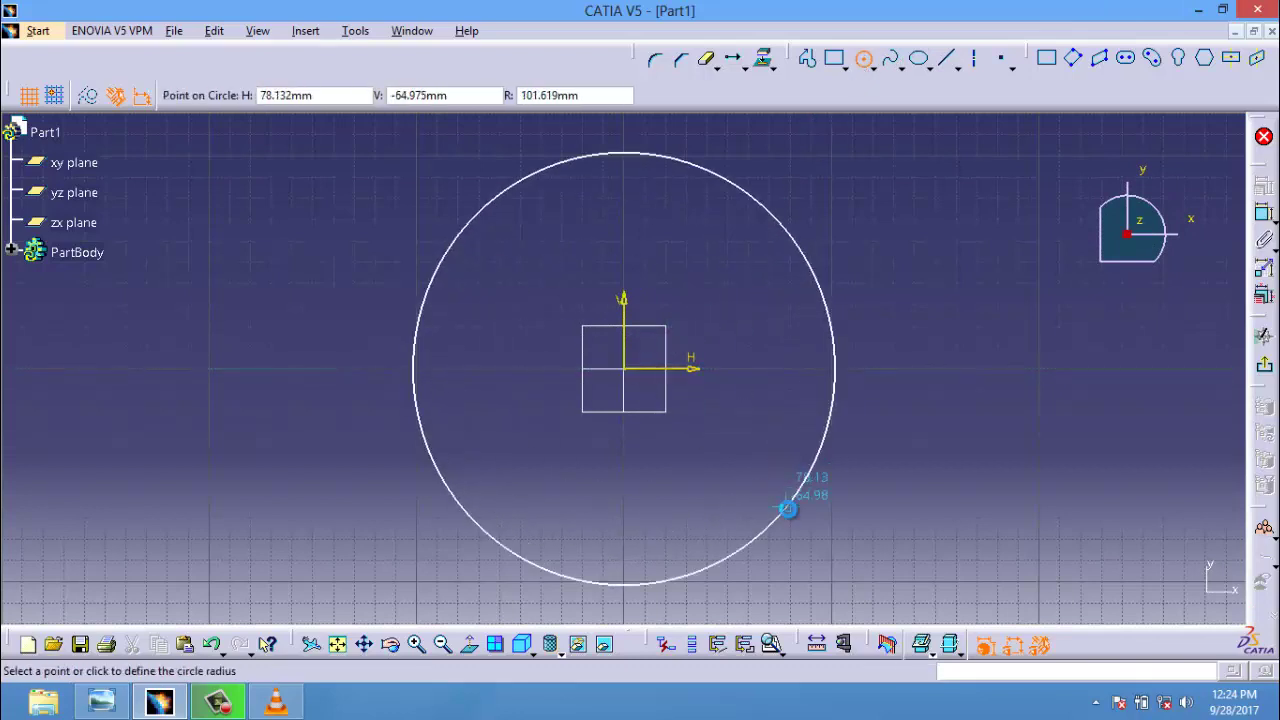
left_click(789, 509)
Constrain the circle's diameter to 3 ft (914.4 mm)
left_click(1264, 213)
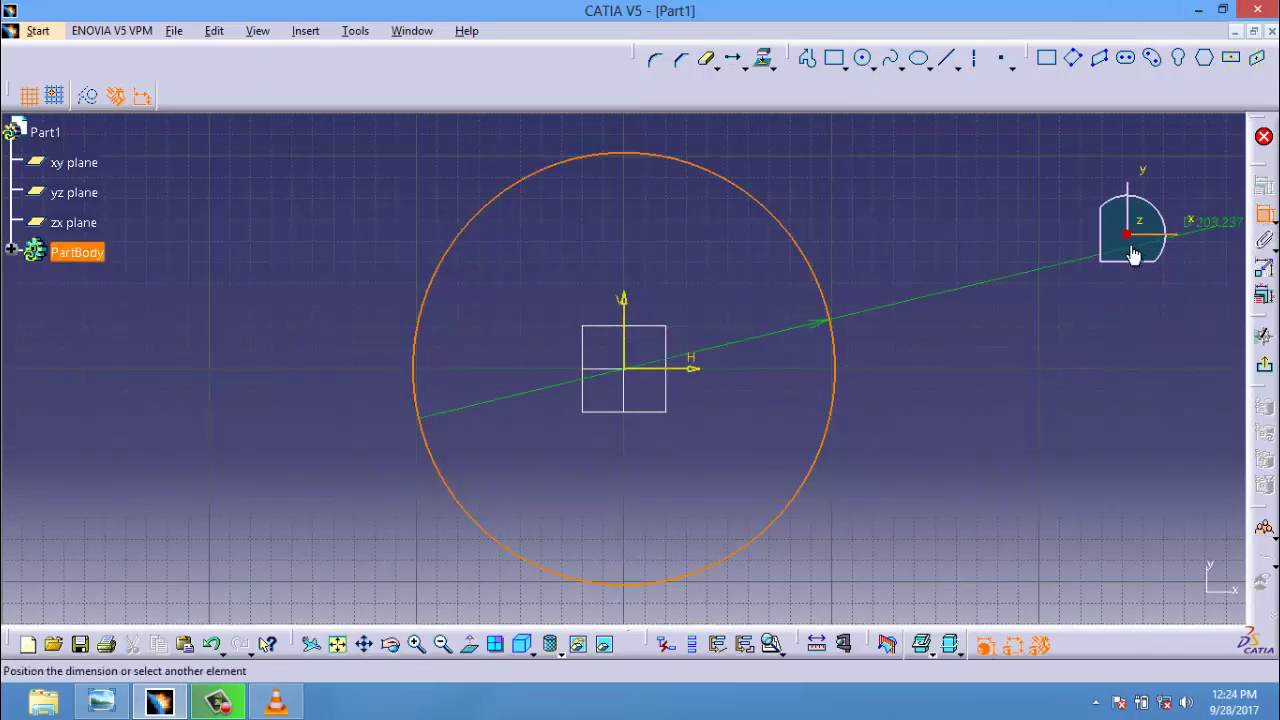
double_click(922, 237)
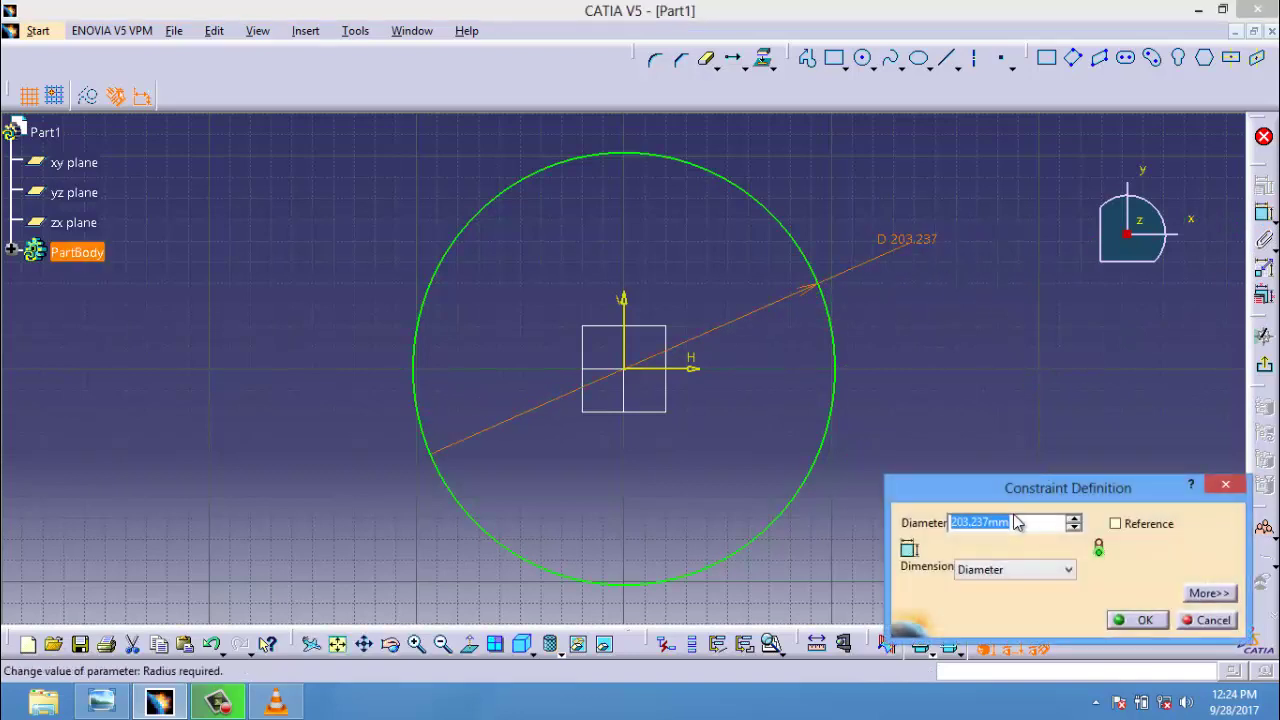
type("3ft")
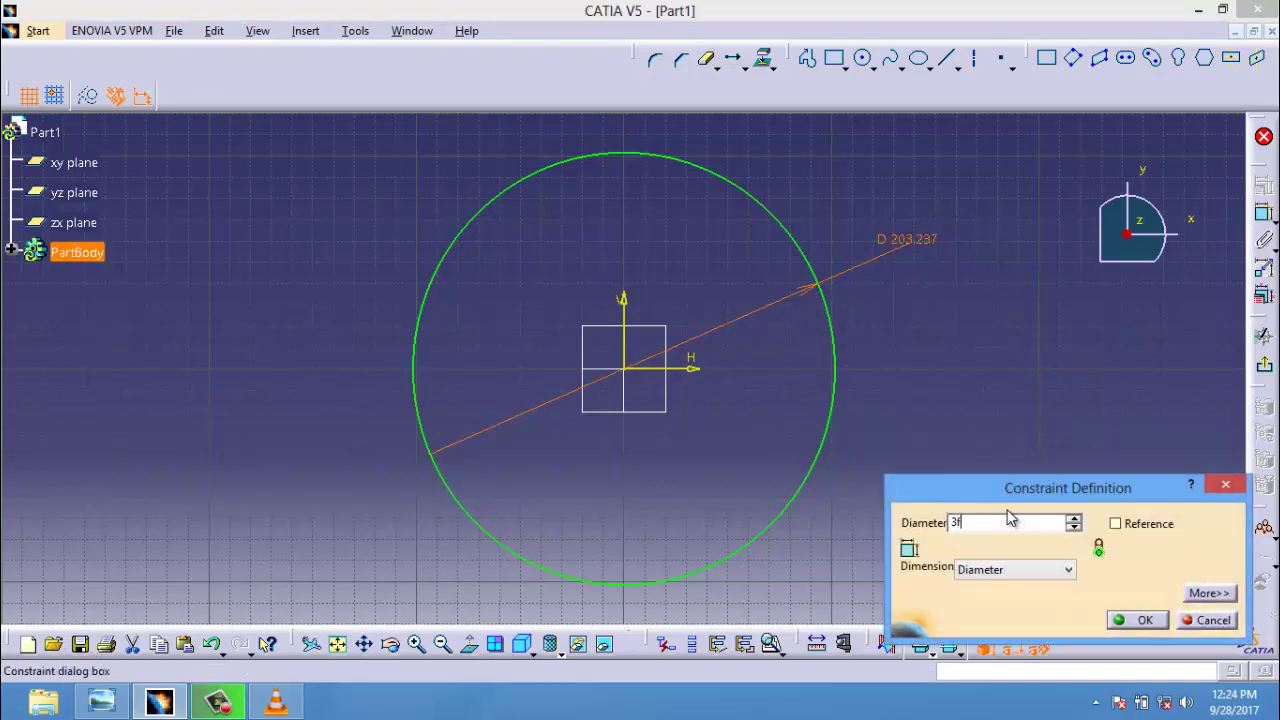
left_click(1144, 621)
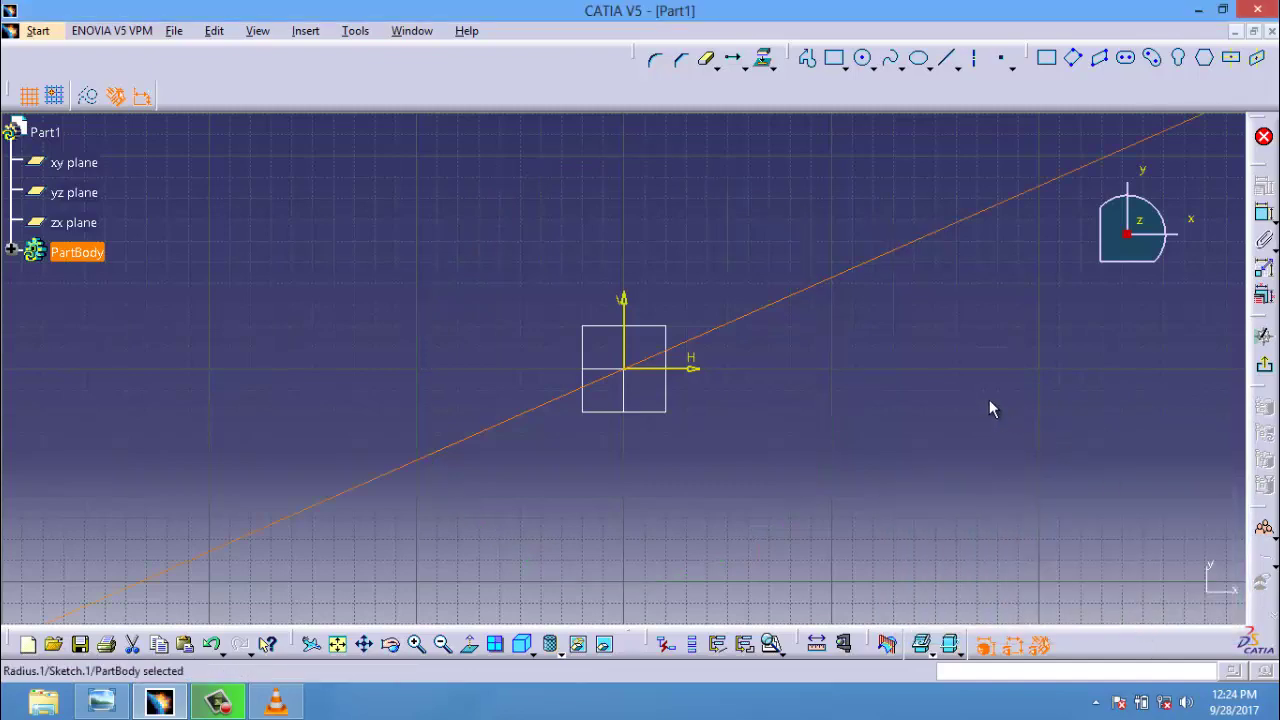
middle_click_drag(990, 408, 1010, 508)
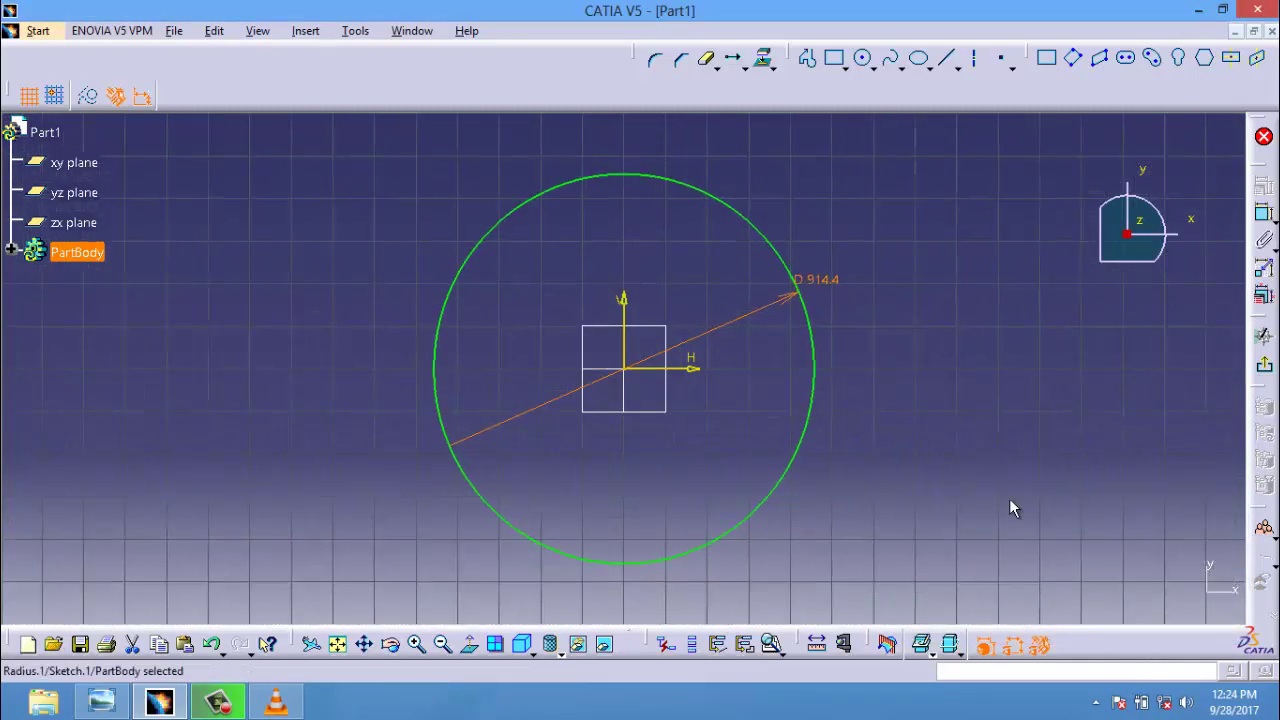
Pad the circle 3 ft (914.4 mm) downward below the xy plane into a cylinder
left_click(1263, 364)
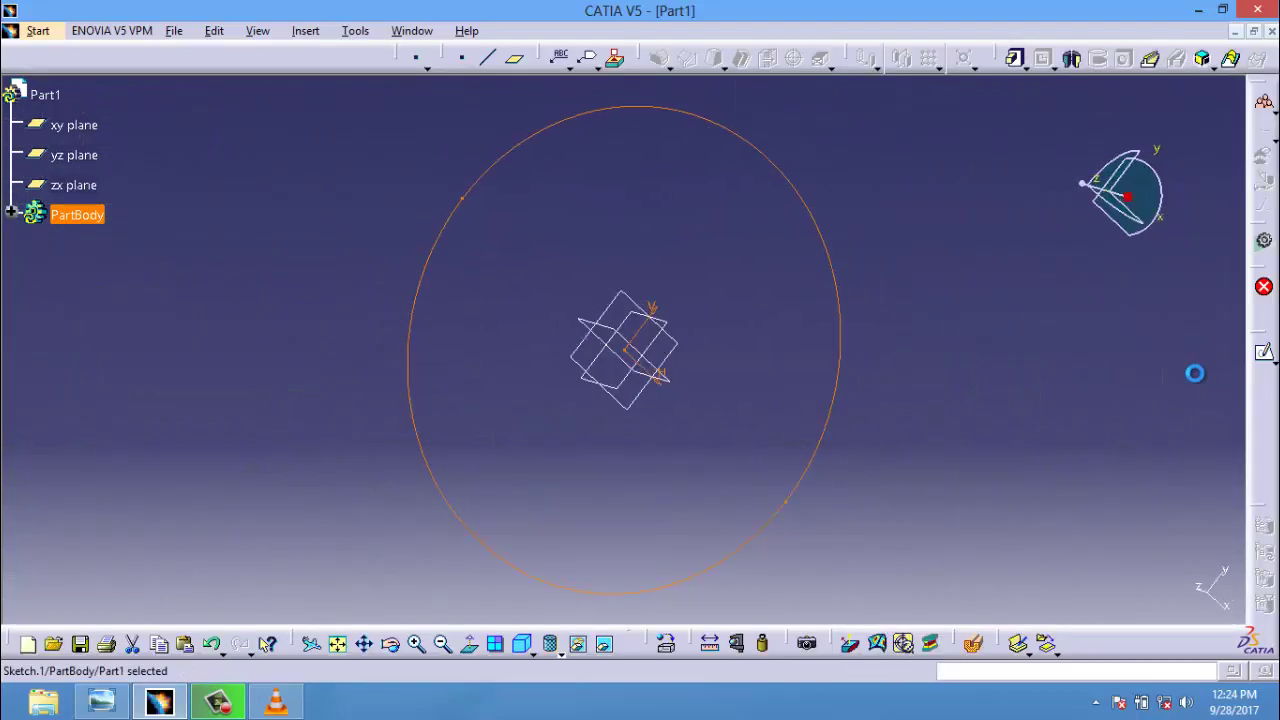
left_click(1014, 60)
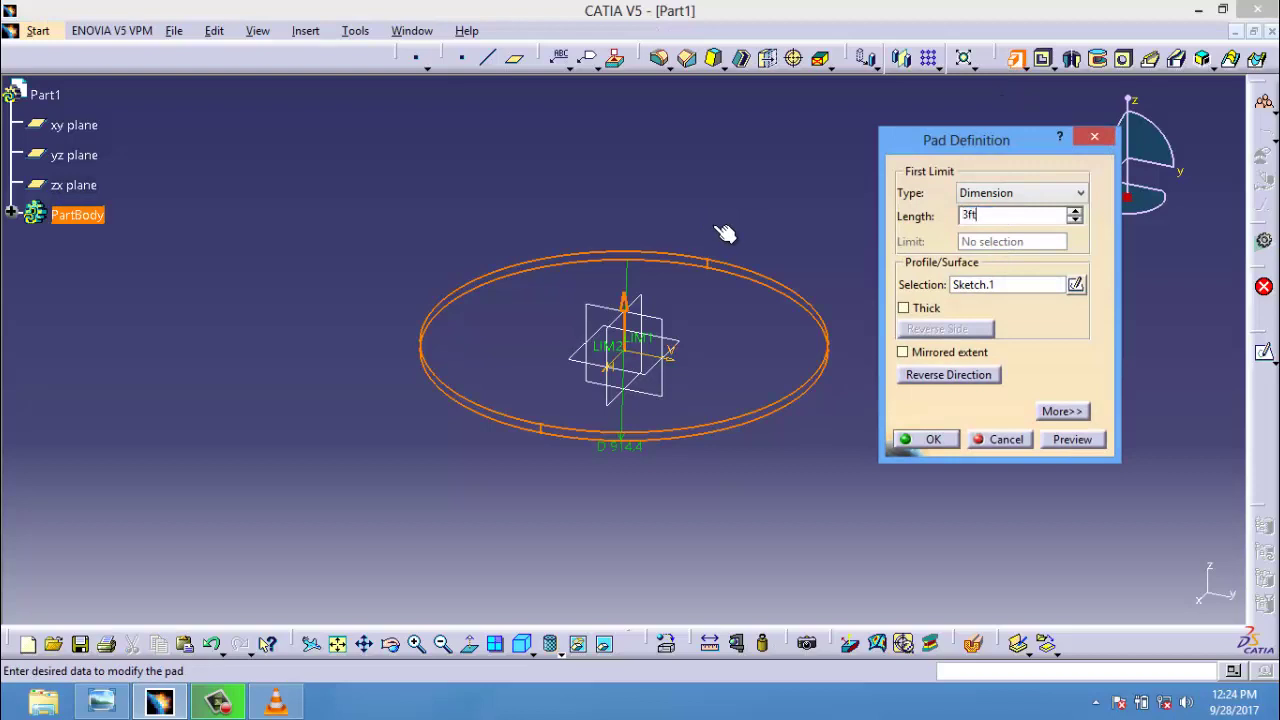
left_click(1077, 441)
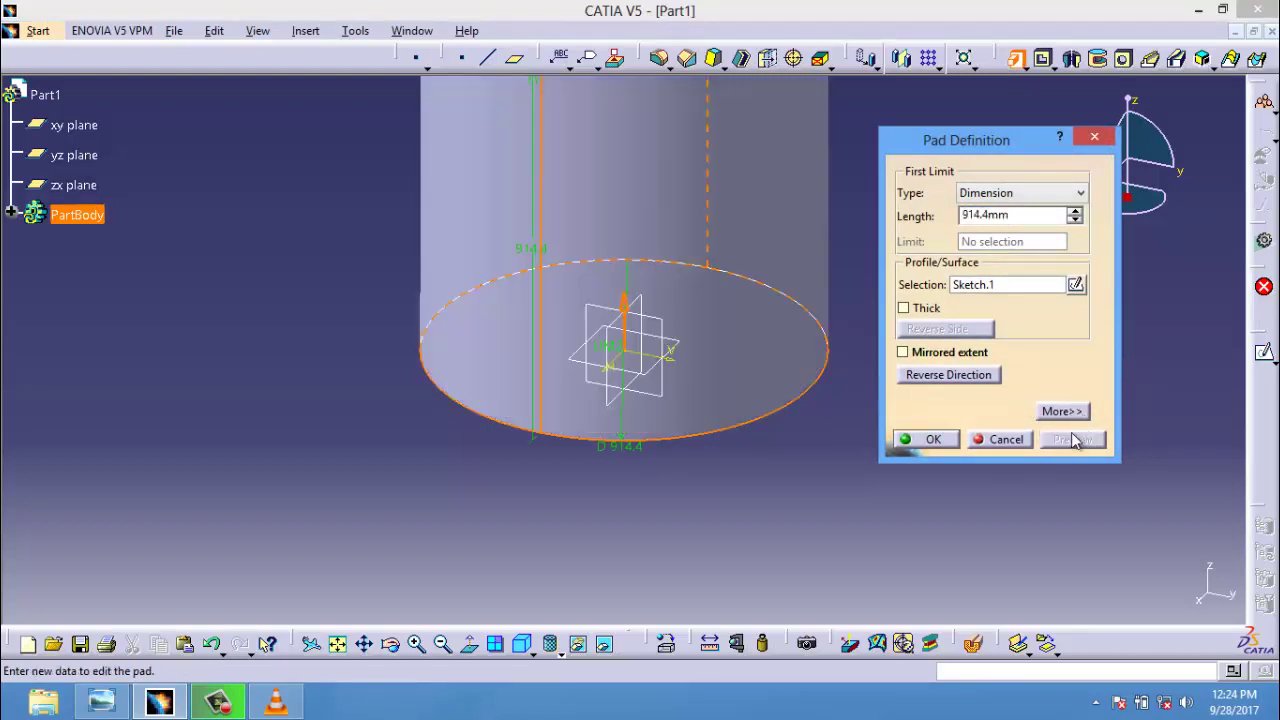
left_click(975, 378)
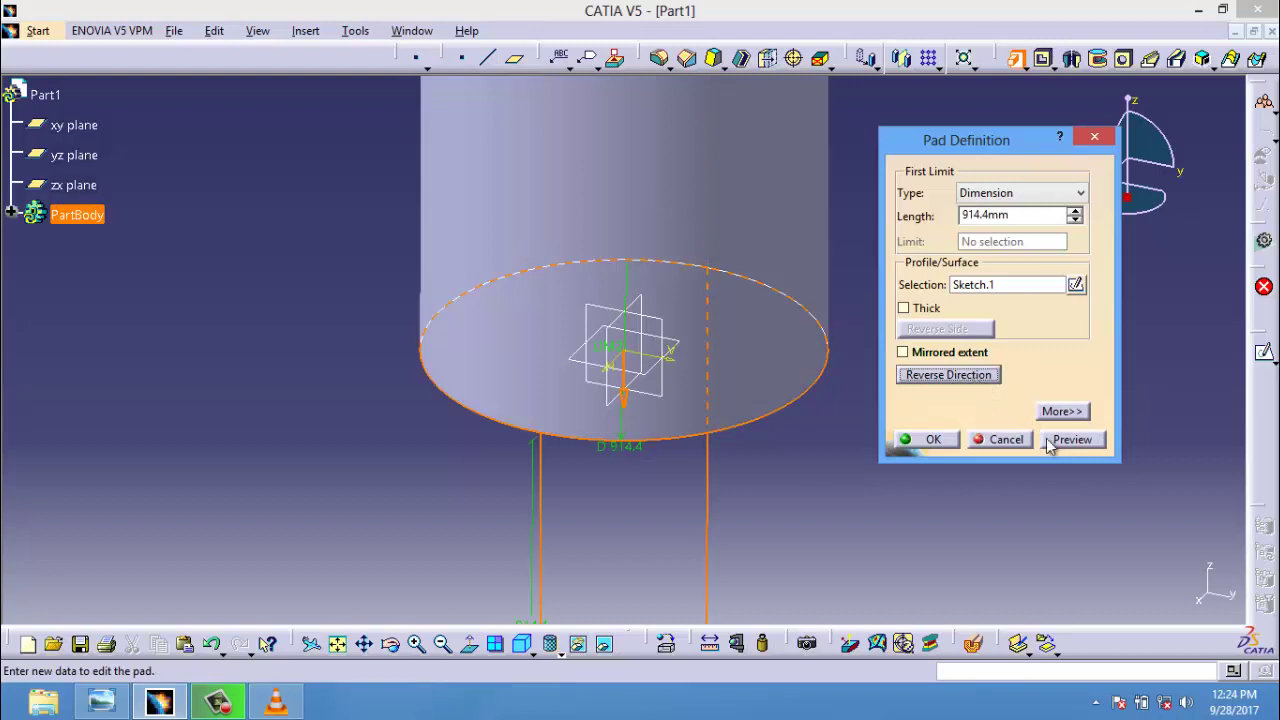
left_click(1062, 440)
left_click(915, 440)
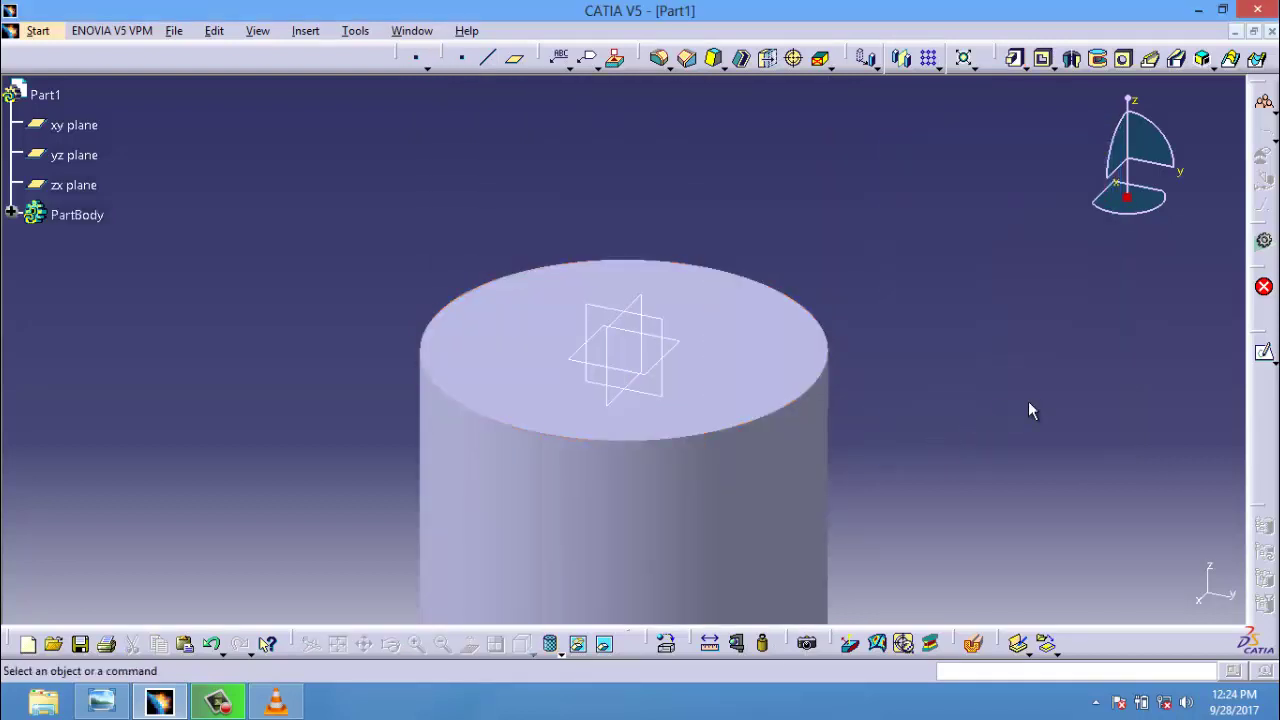
middle_click_drag(949, 411, 970, 480)
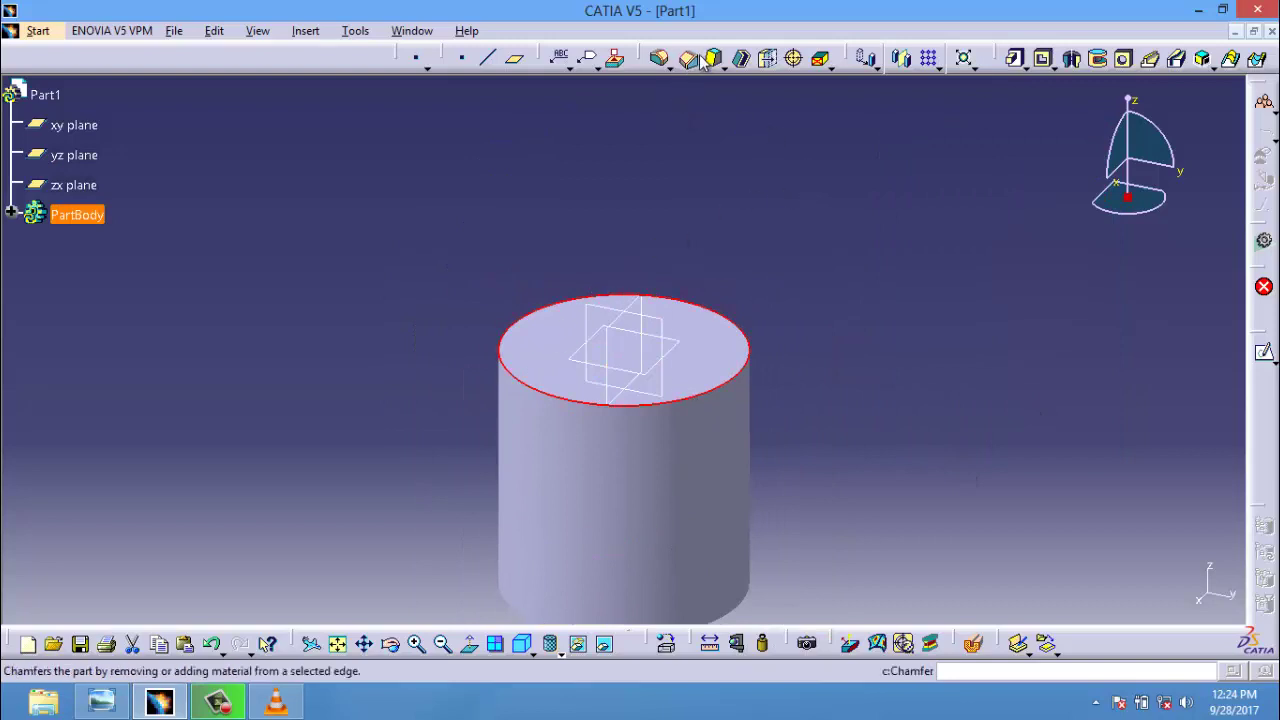
Chamfer the cylinder's top edge 200 mm at 45 degrees
left_click(903, 643)
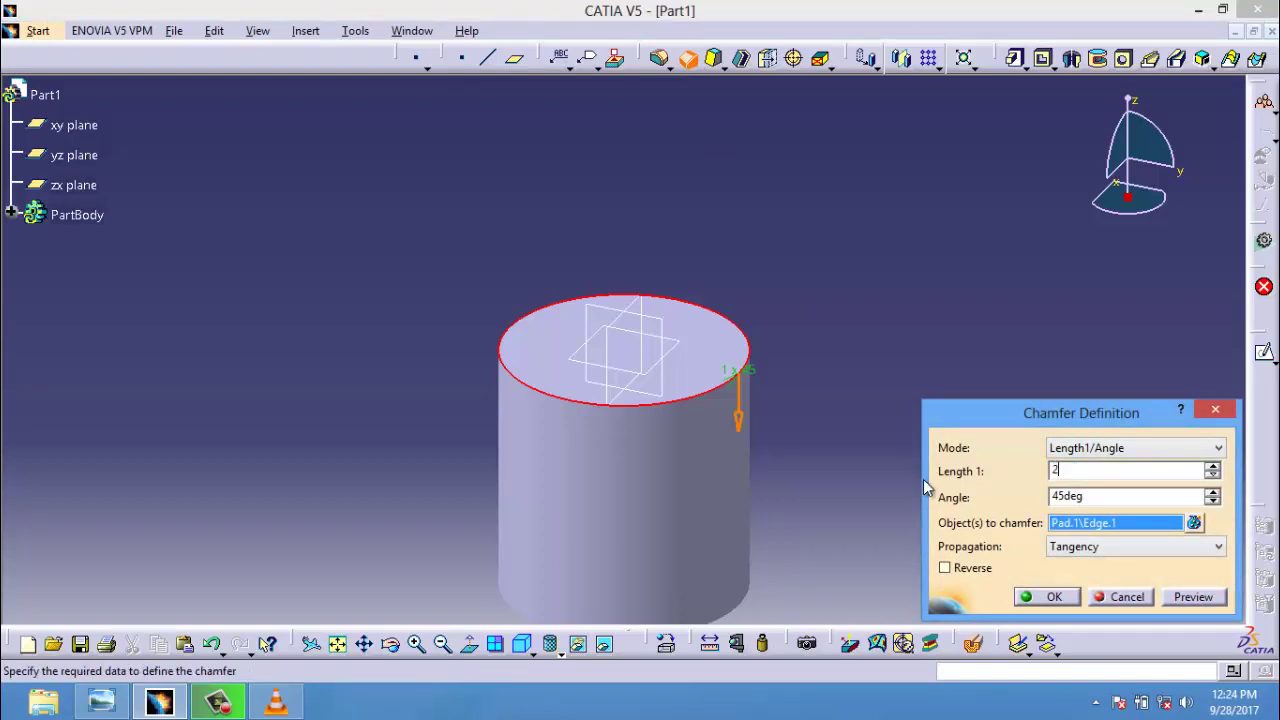
type("200mm")
left_click(1192, 597)
left_click(1055, 597)
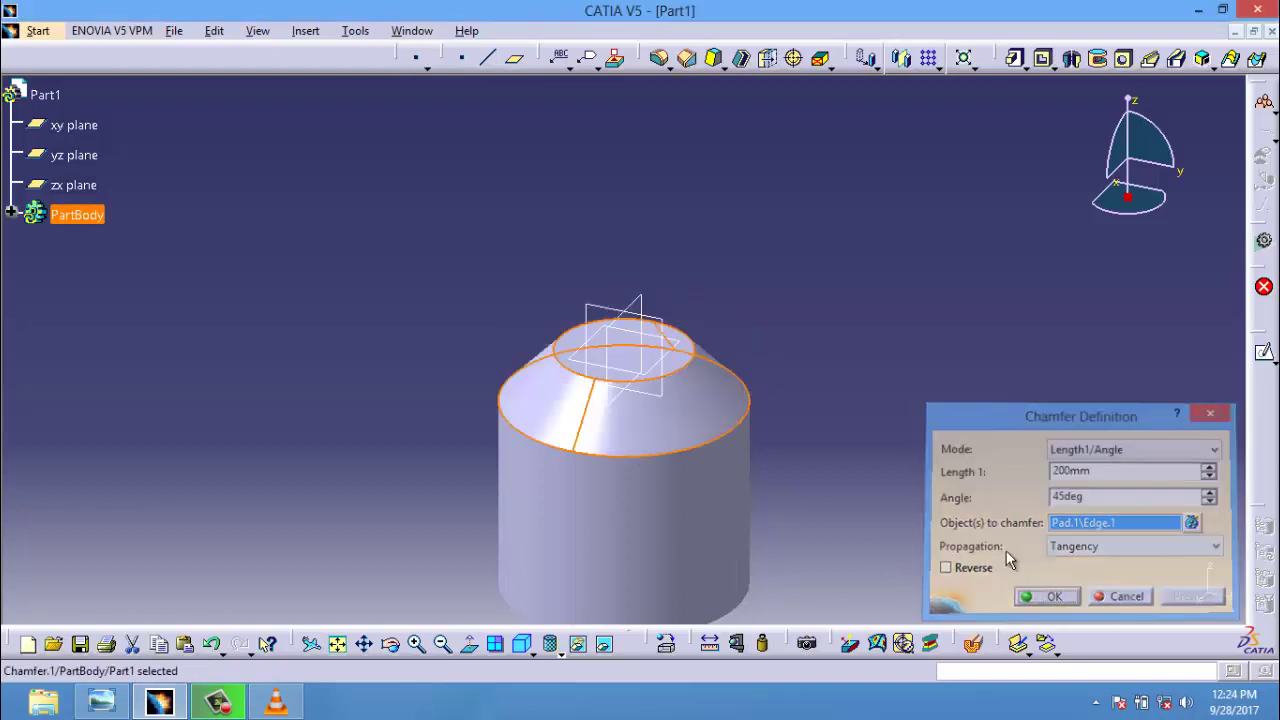
middle_click_drag(614, 389, 600, 234)
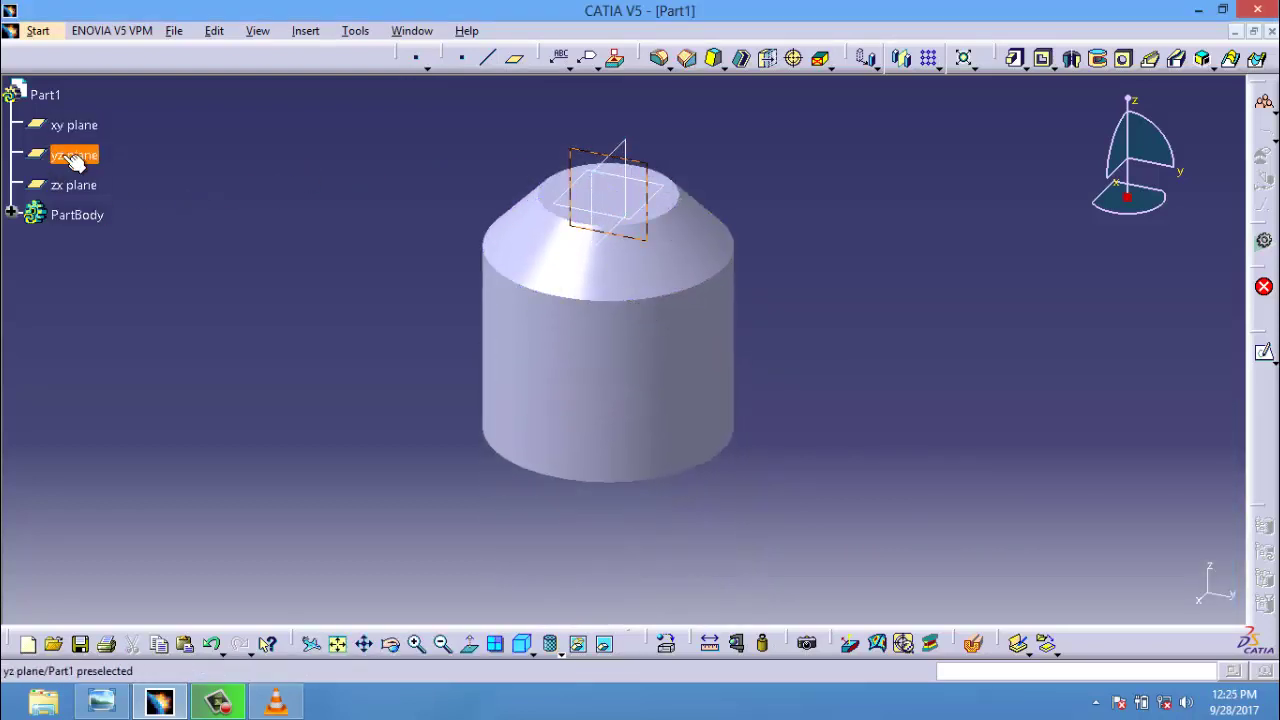
Start a sketch on the yz plane and draw a vertical line beside the part
left_click(75, 157)
left_click(614, 57)
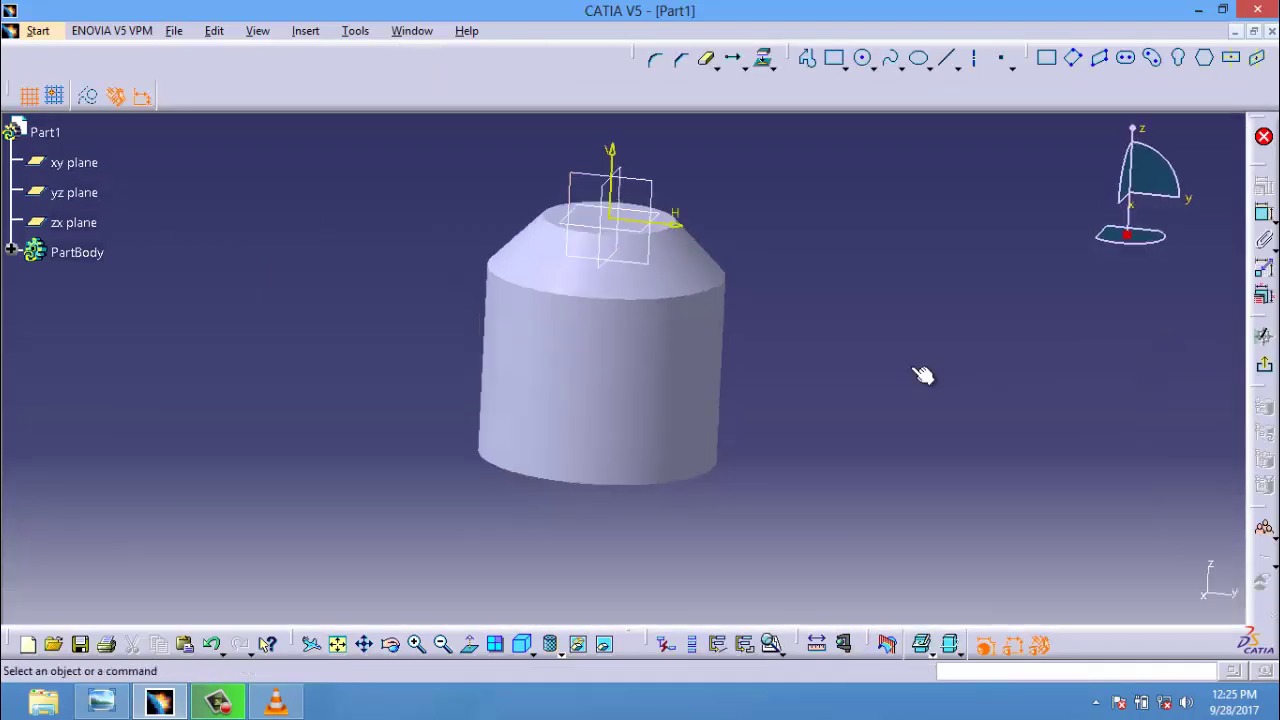
middle_click_drag(786, 365, 966, 126)
left_click(975, 57)
left_click(753, 190)
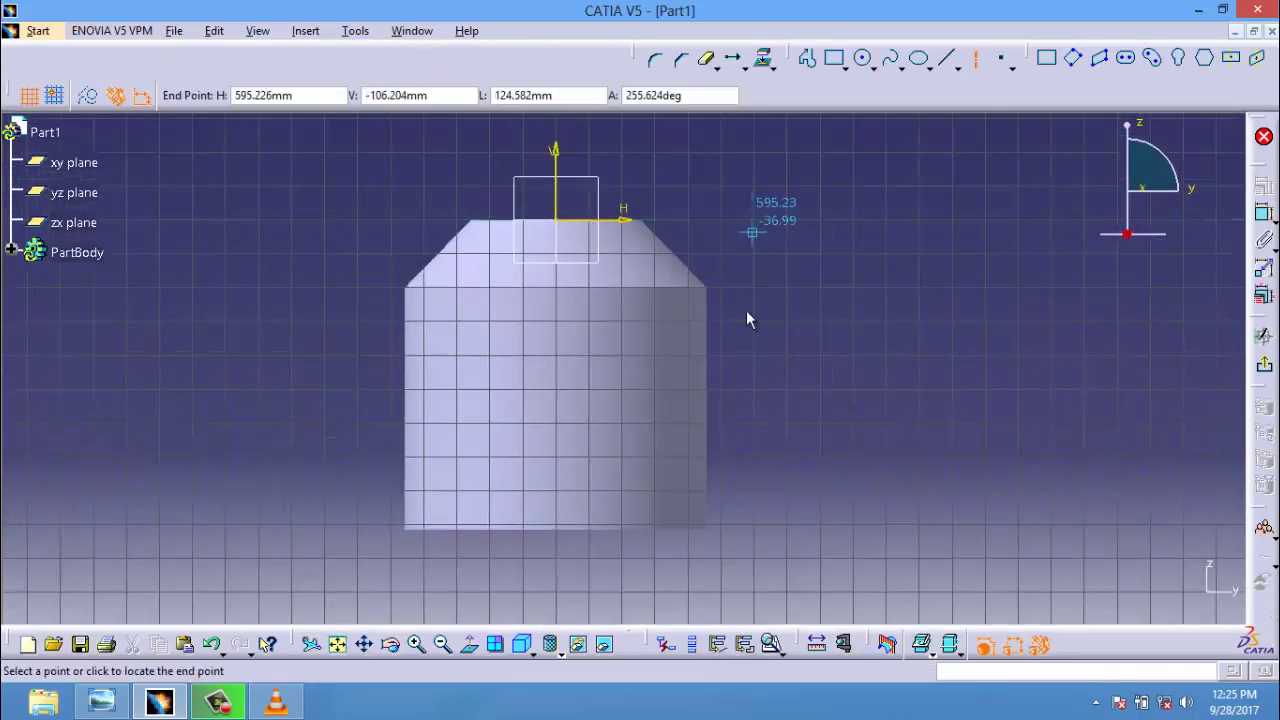
left_click(753, 545)
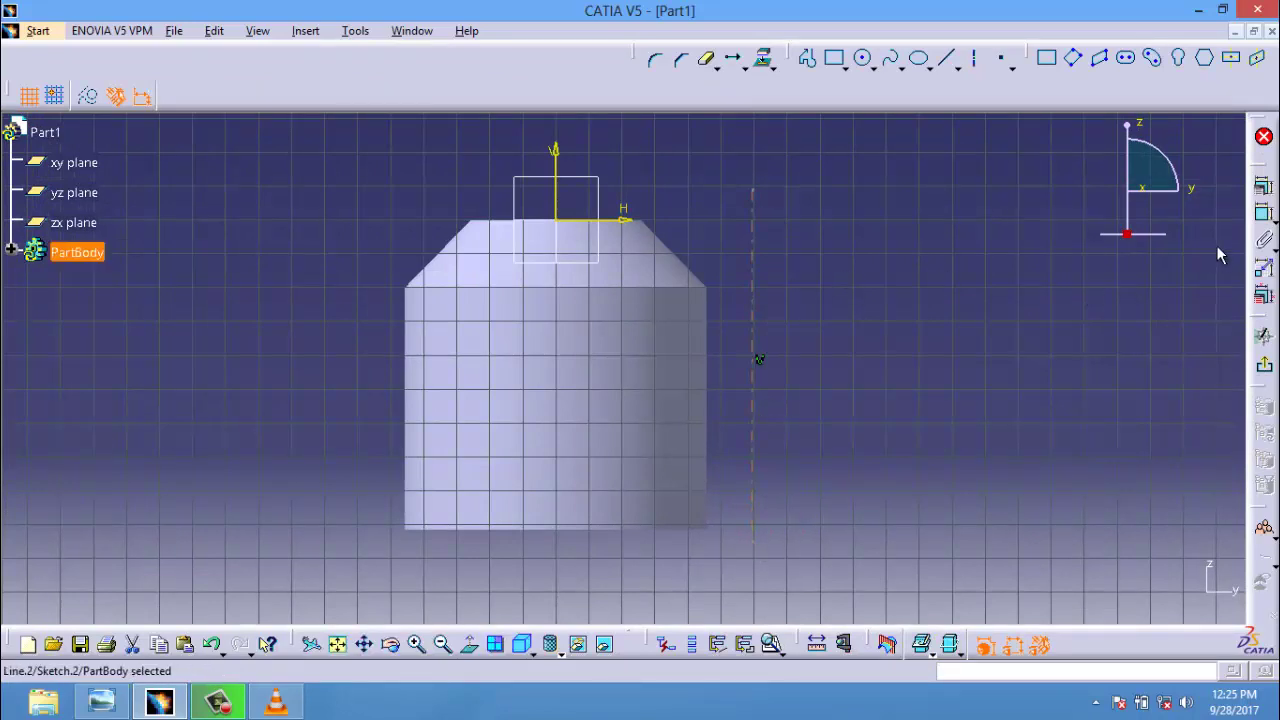
Dimension the line's offset from the vertical axis to 3ft/2 (457.2 mm)
left_click(1263, 240)
left_click(753, 330)
left_click(555, 300)
double_click(705, 156)
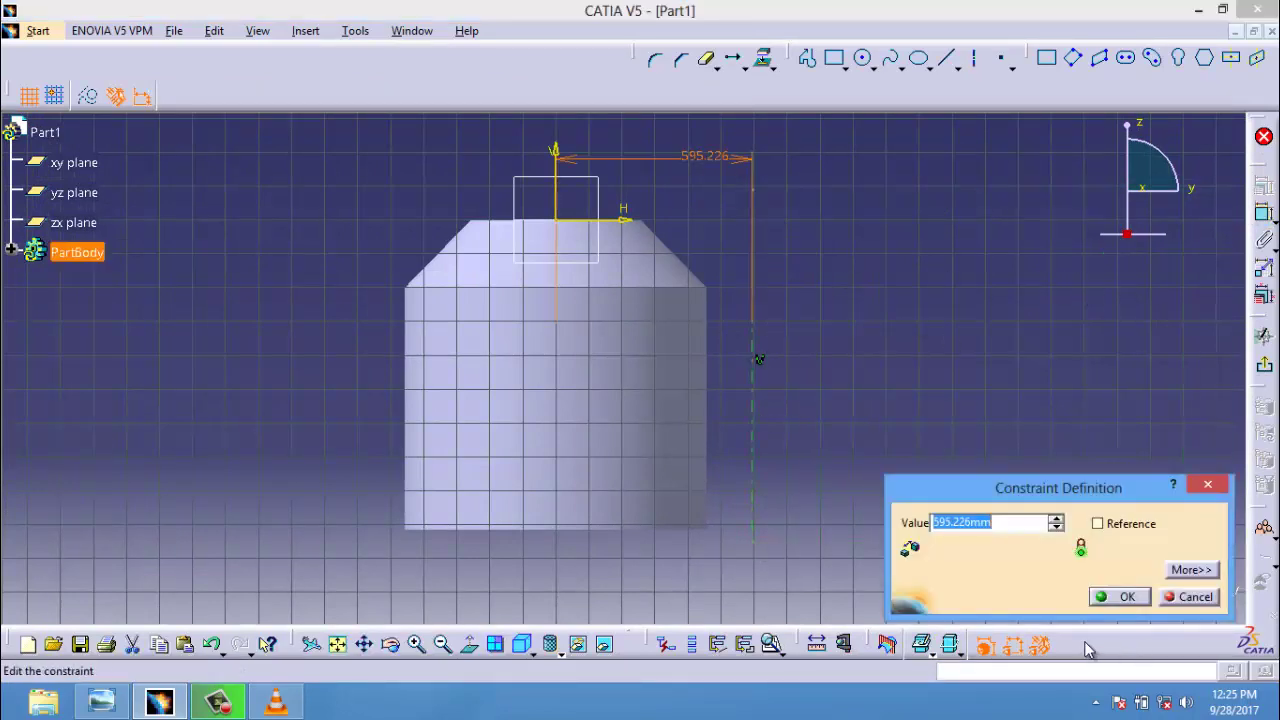
type("36in")
key("Return")
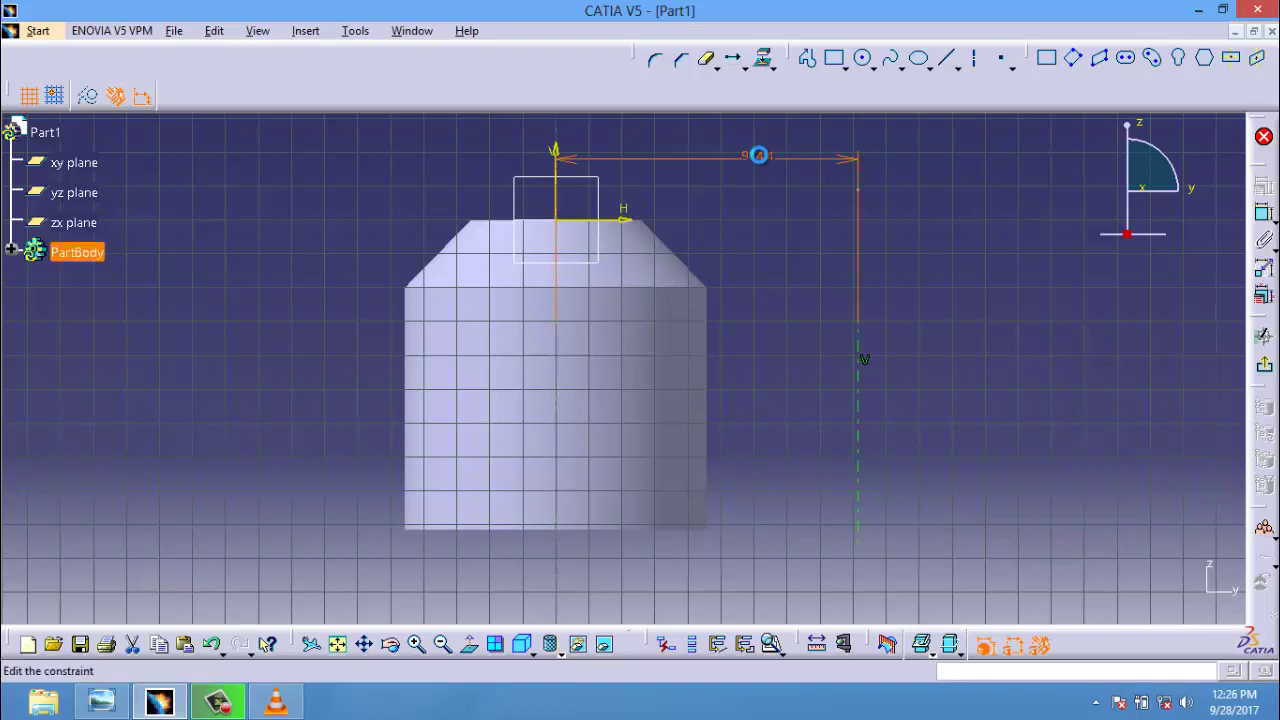
double_click(757, 156)
type("3ft")
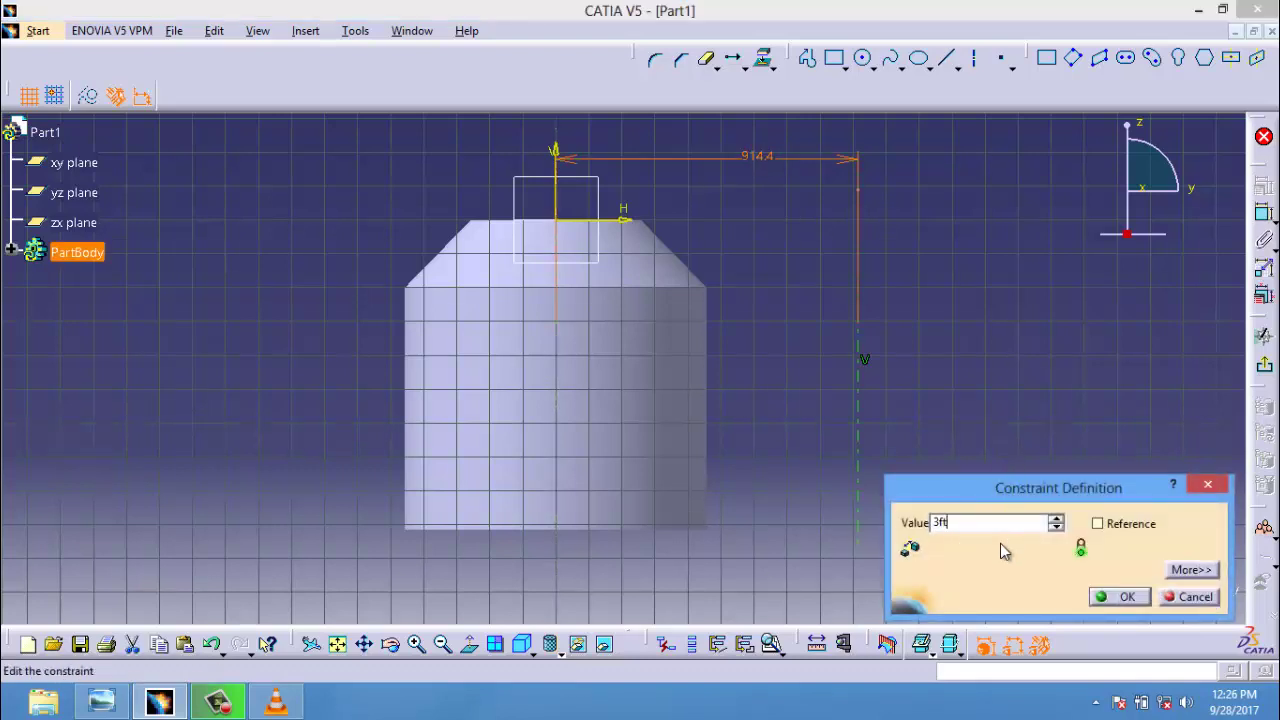
type("/2")
left_click(1138, 597)
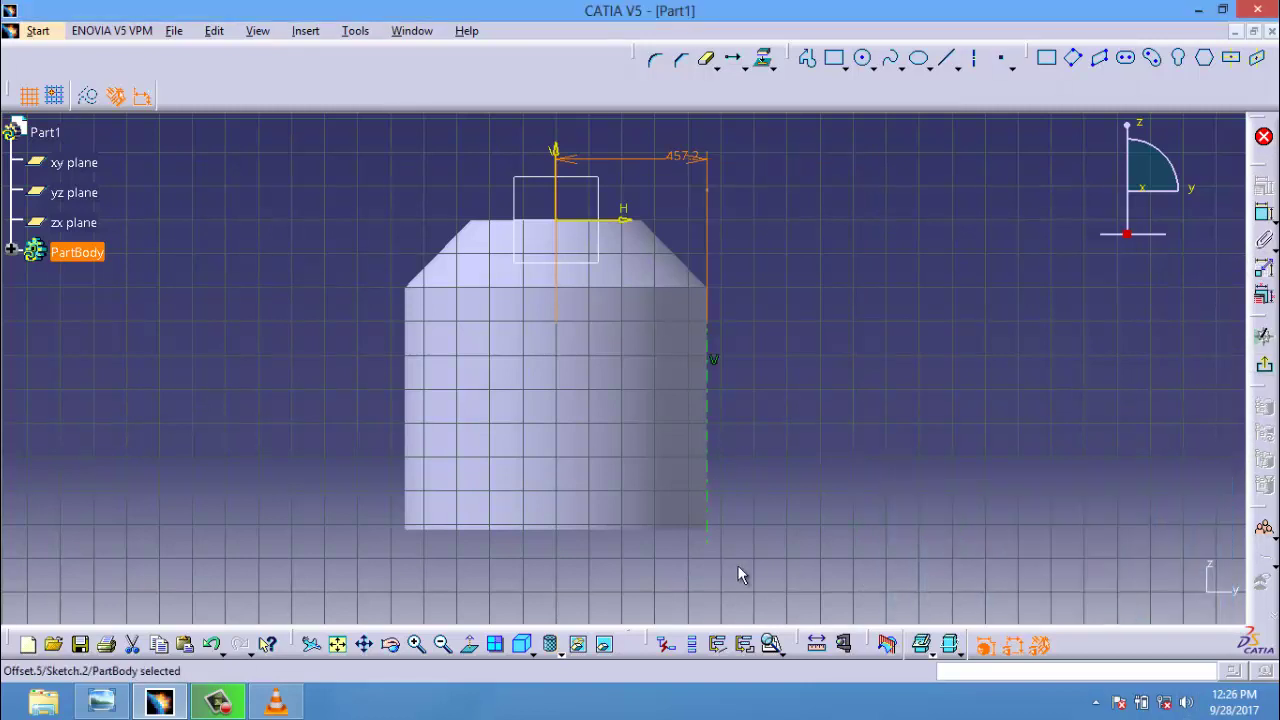
middle_click_drag(825, 284, 783, 282)
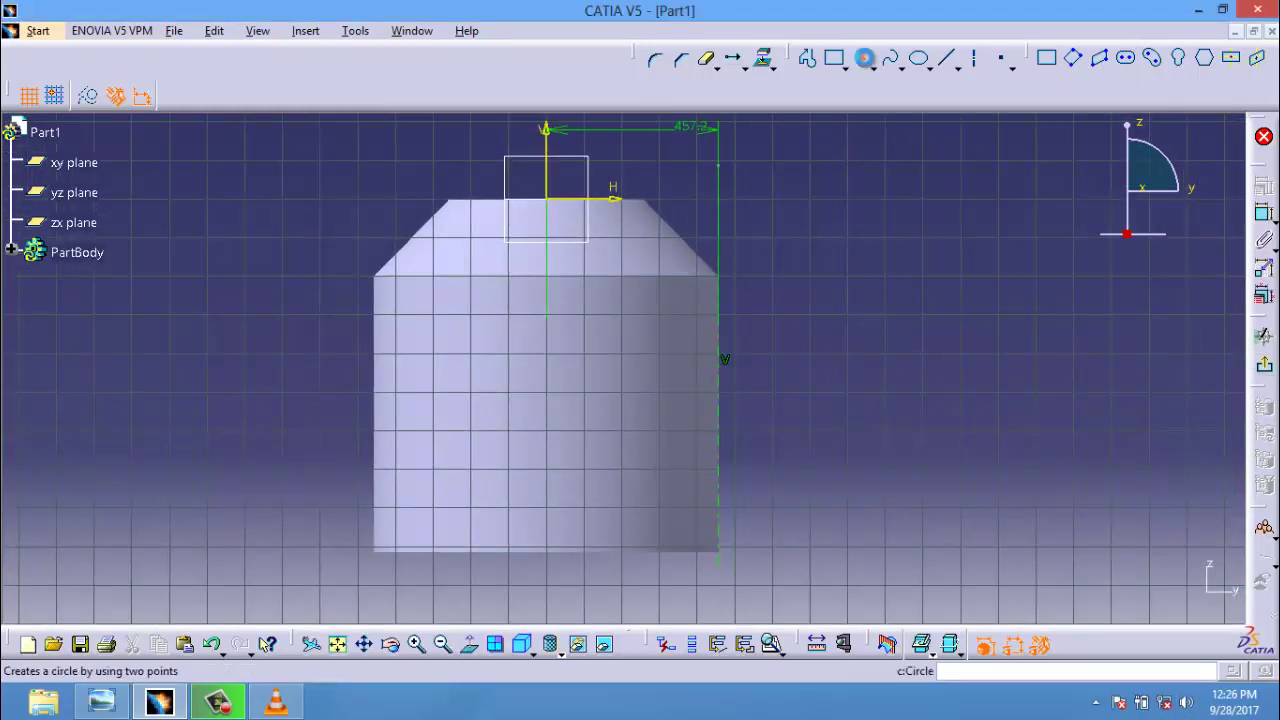
Add a circle centred on the vertical line and constrain its diameter to 30 mm
left_click(863, 57)
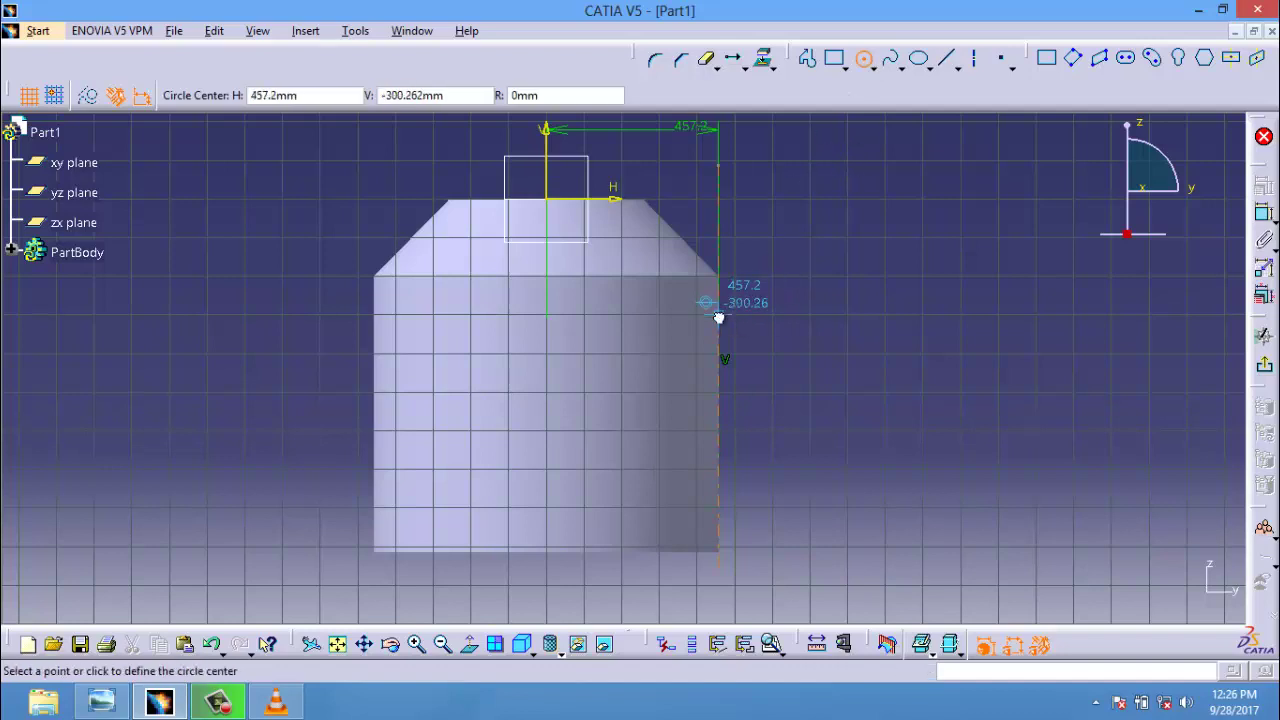
left_click(718, 317)
left_click(768, 345)
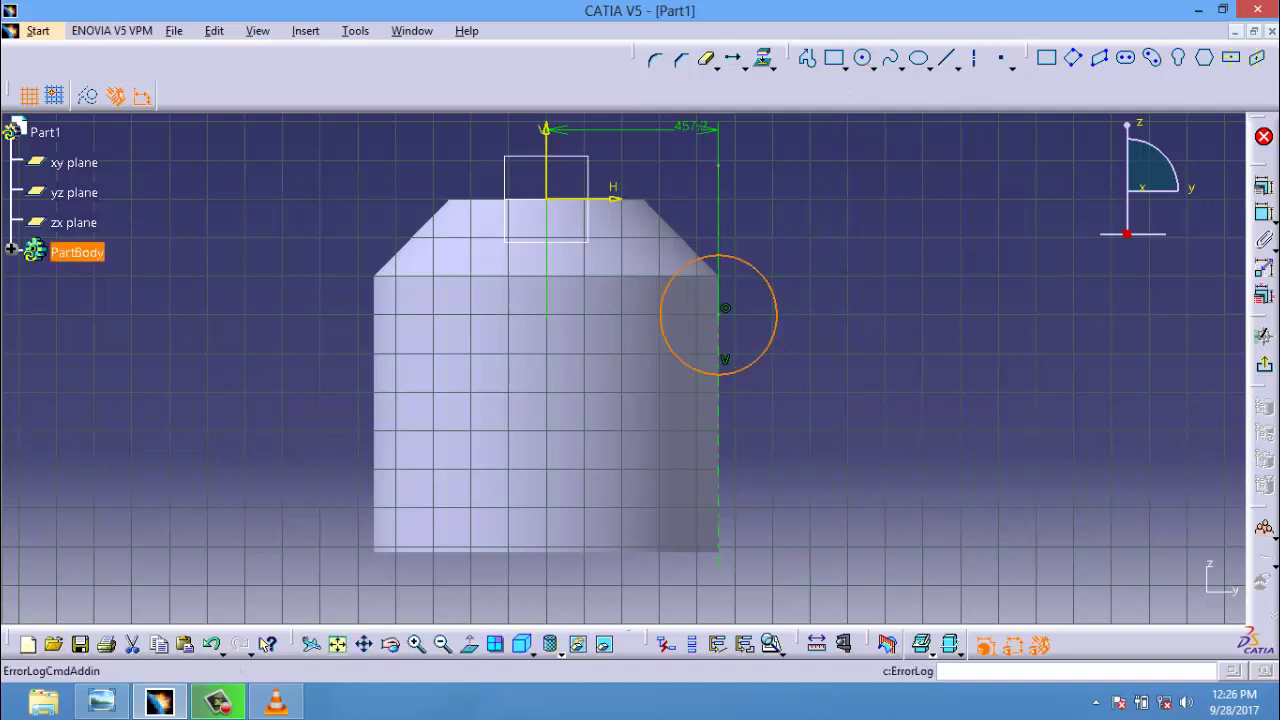
left_click(1263, 186)
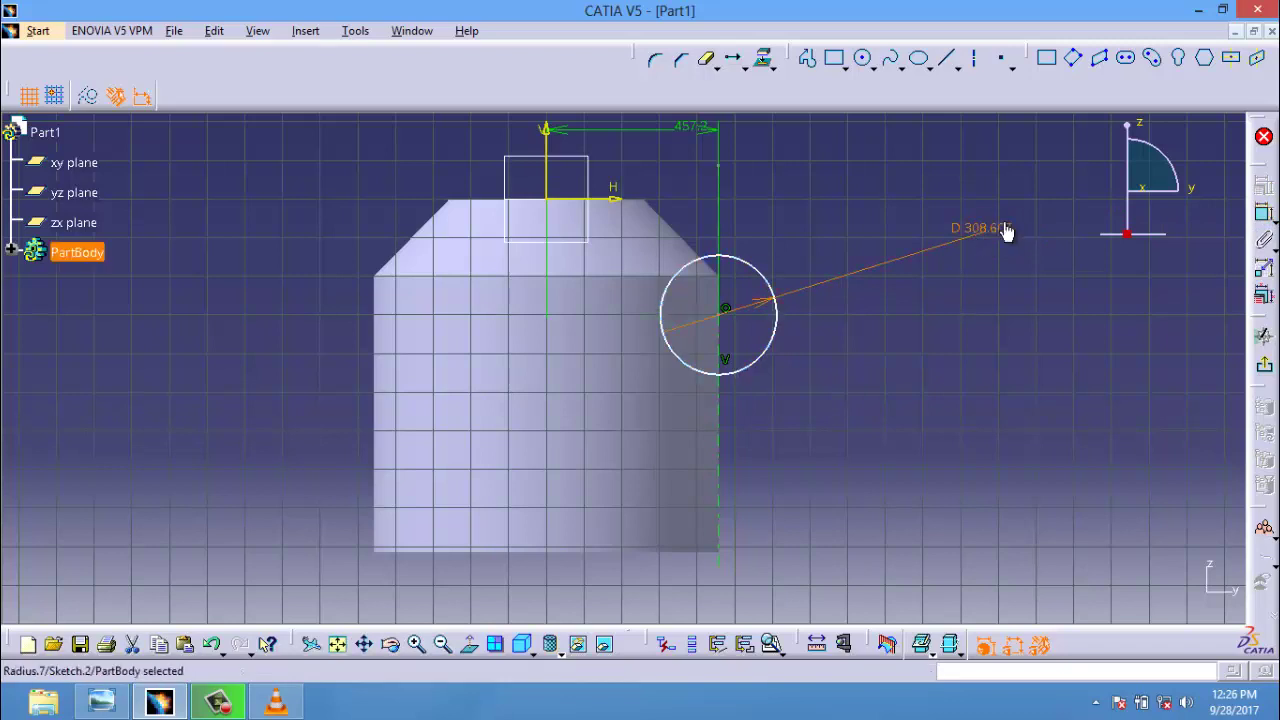
double_click(1006, 232)
type("30")
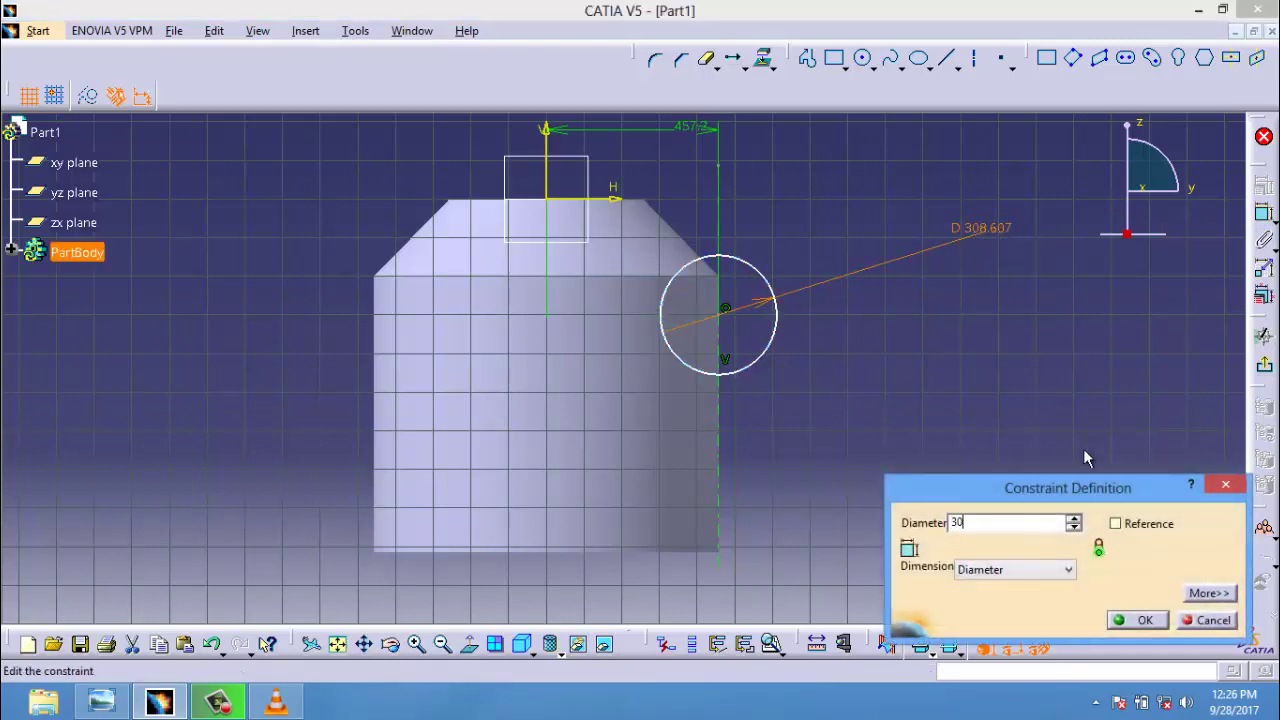
left_click(1143, 620)
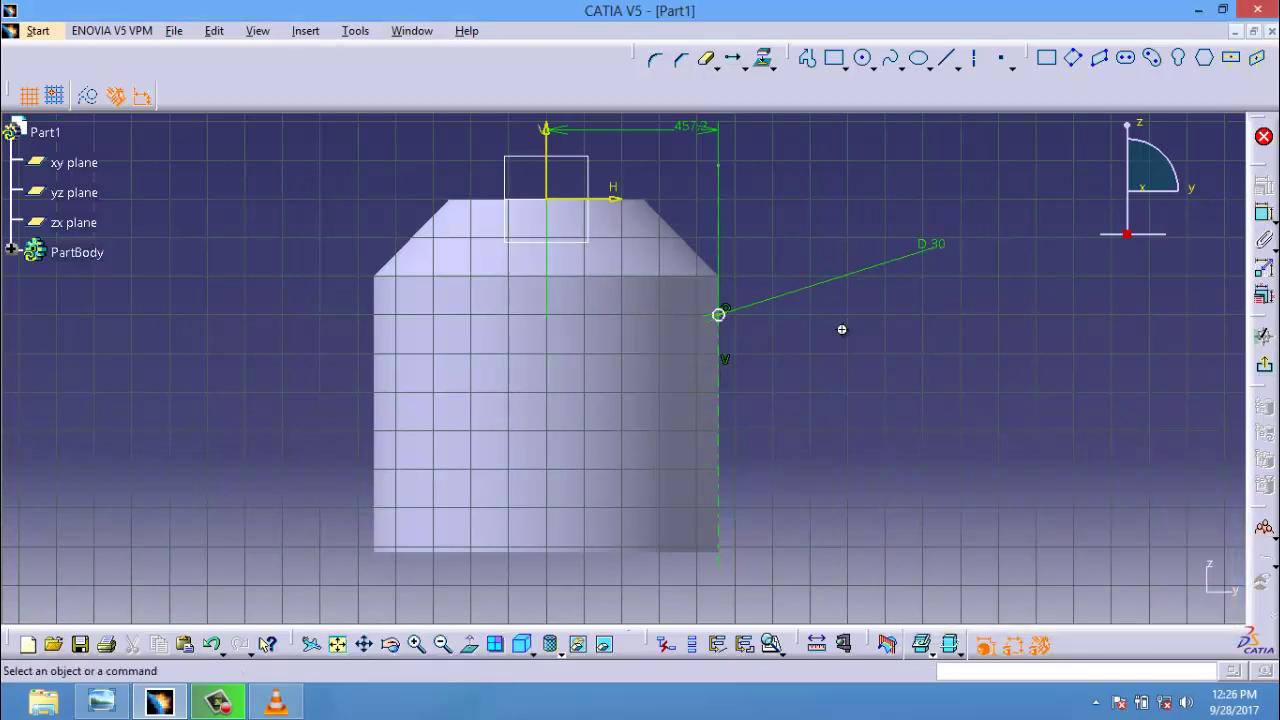
middle_click_drag(842, 330, 868, 314)
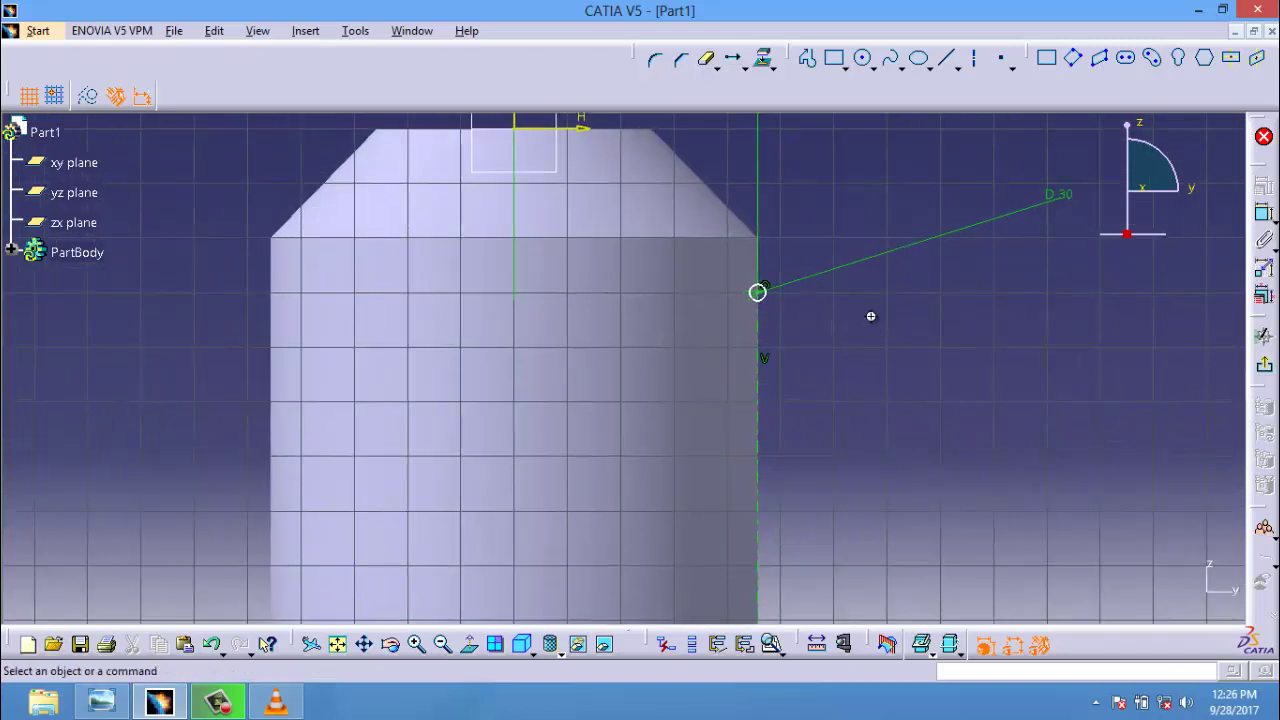
Translate the 30 mm circle into five duplicate copies spaced 100 mm down the line
left_click(735, 60)
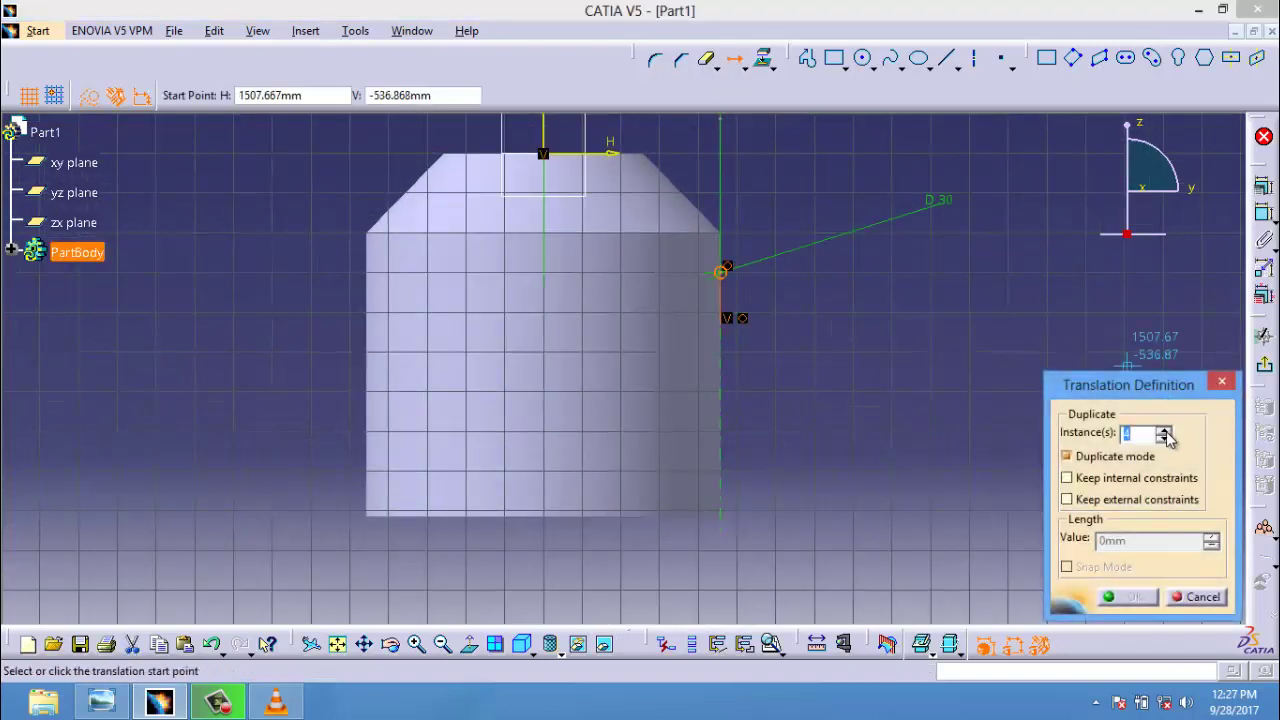
left_click(720, 271)
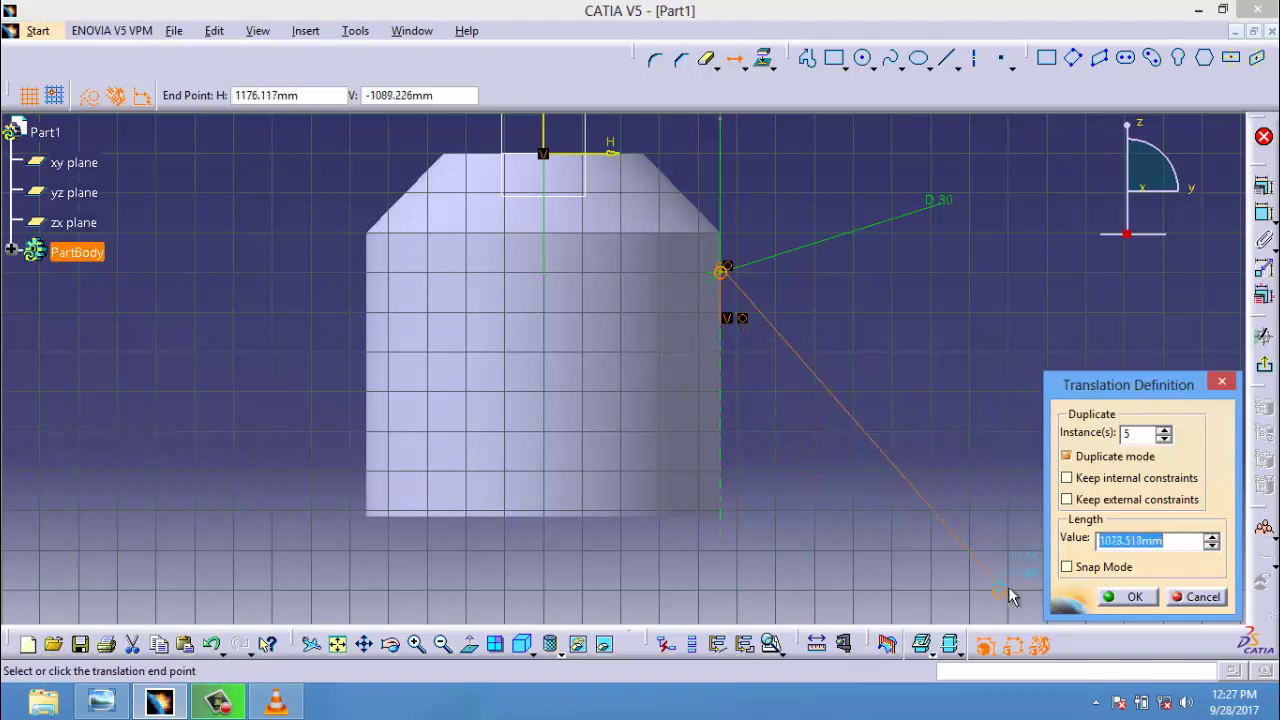
type("100")
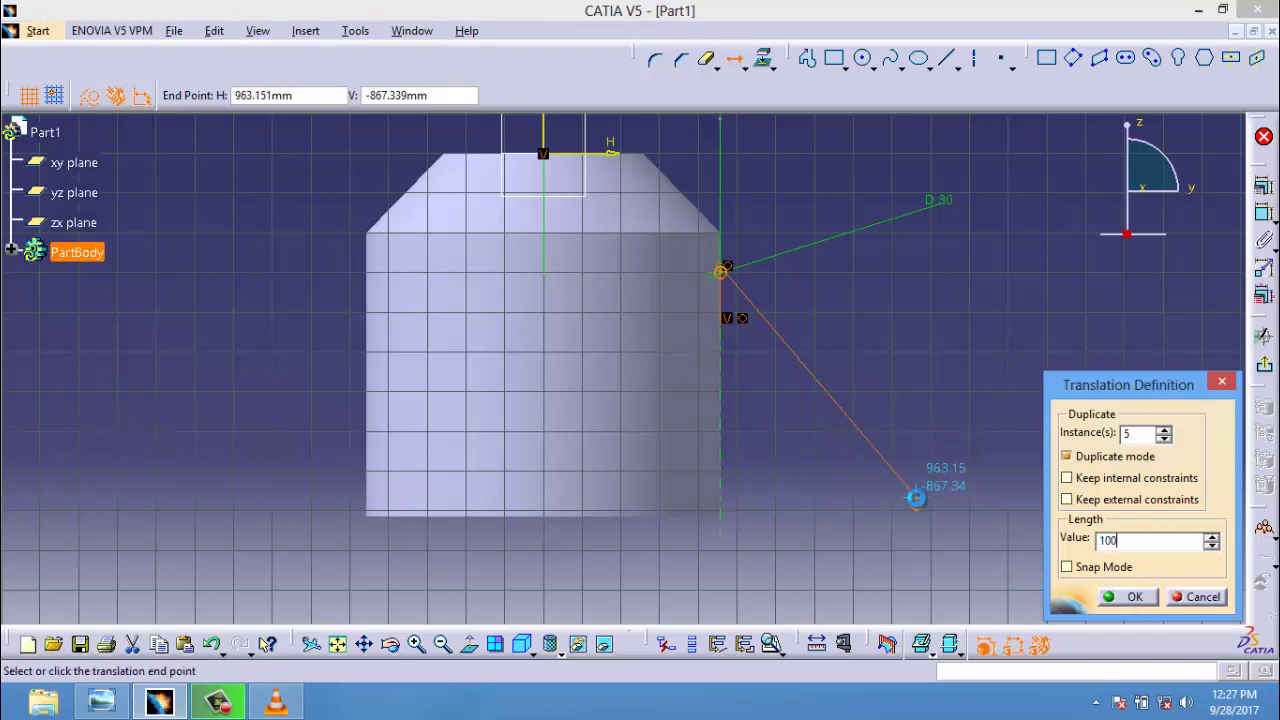
key("Return")
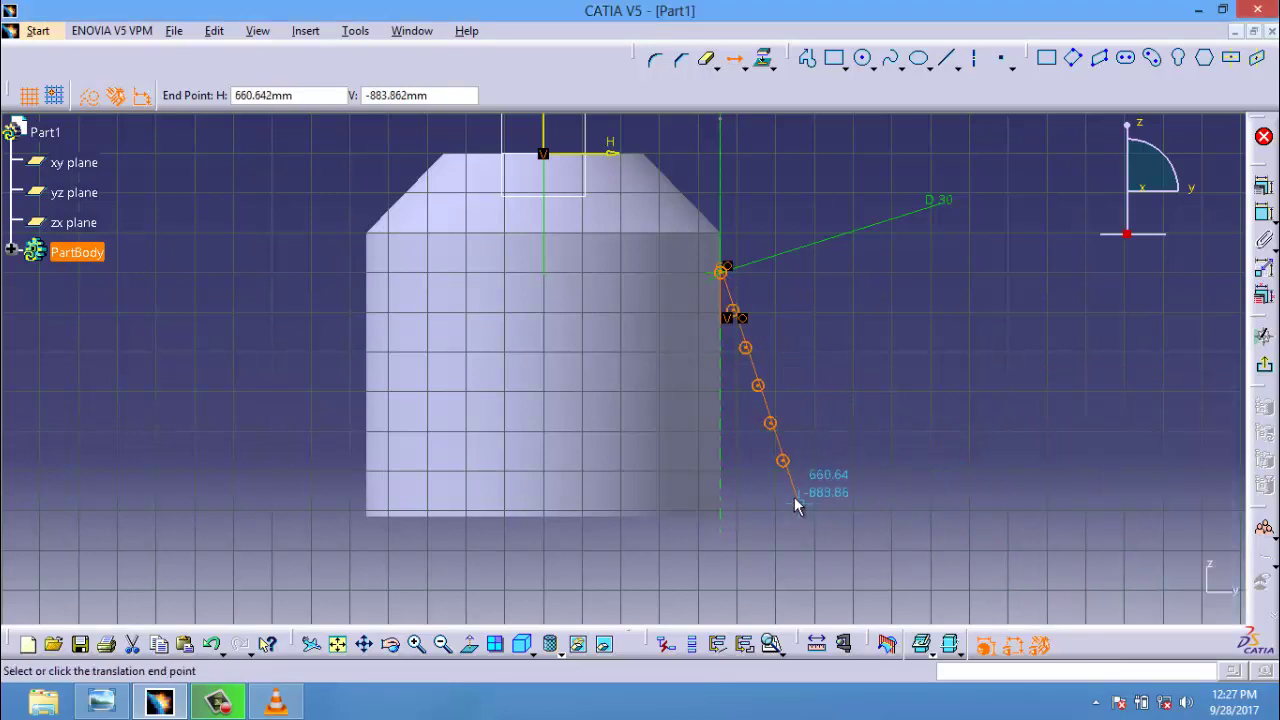
left_click(723, 486)
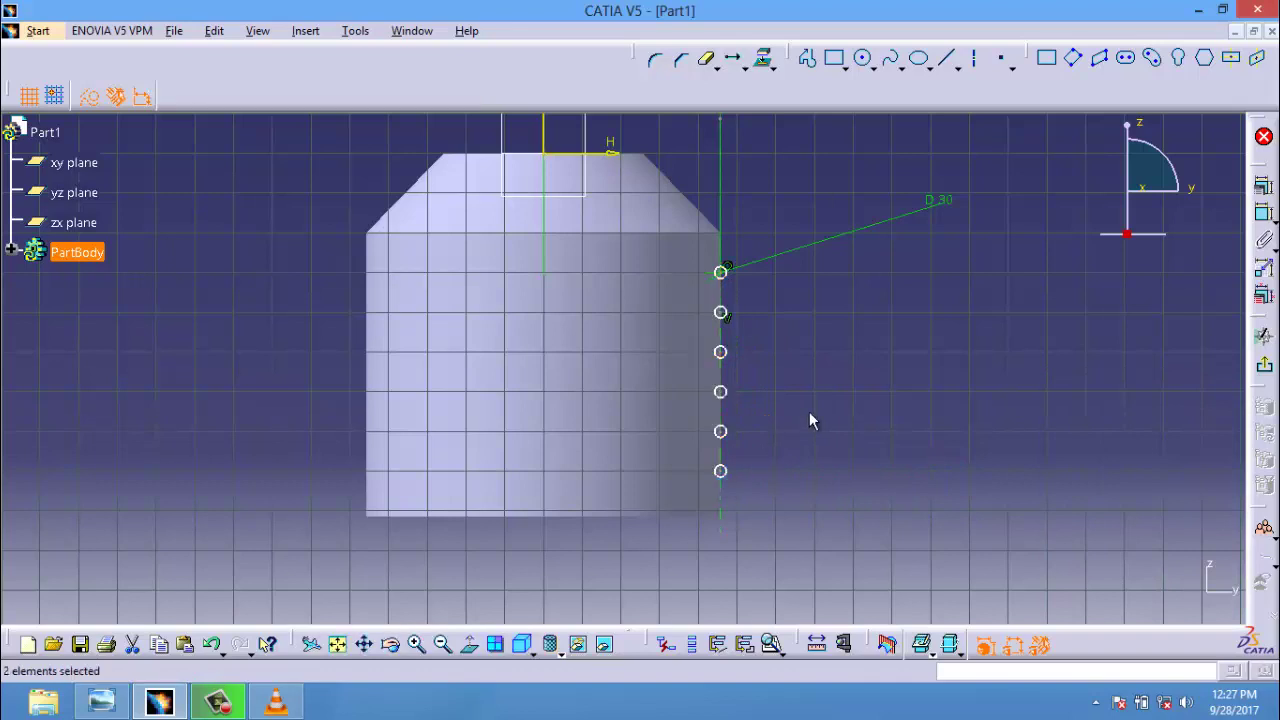
middle_click_drag(809, 420, 866, 334)
left_click(809, 420)
Draw a vertical line through the circles and make it coincident with the edge line
left_click(945, 60)
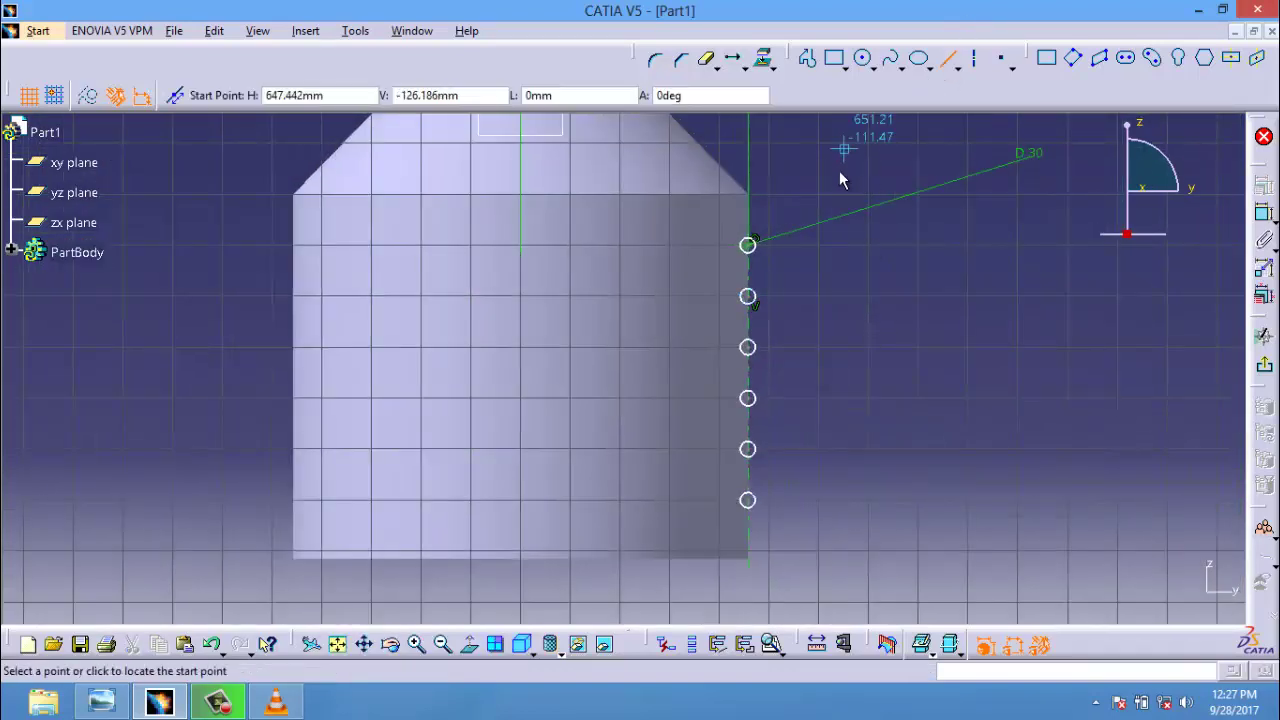
left_click(823, 186)
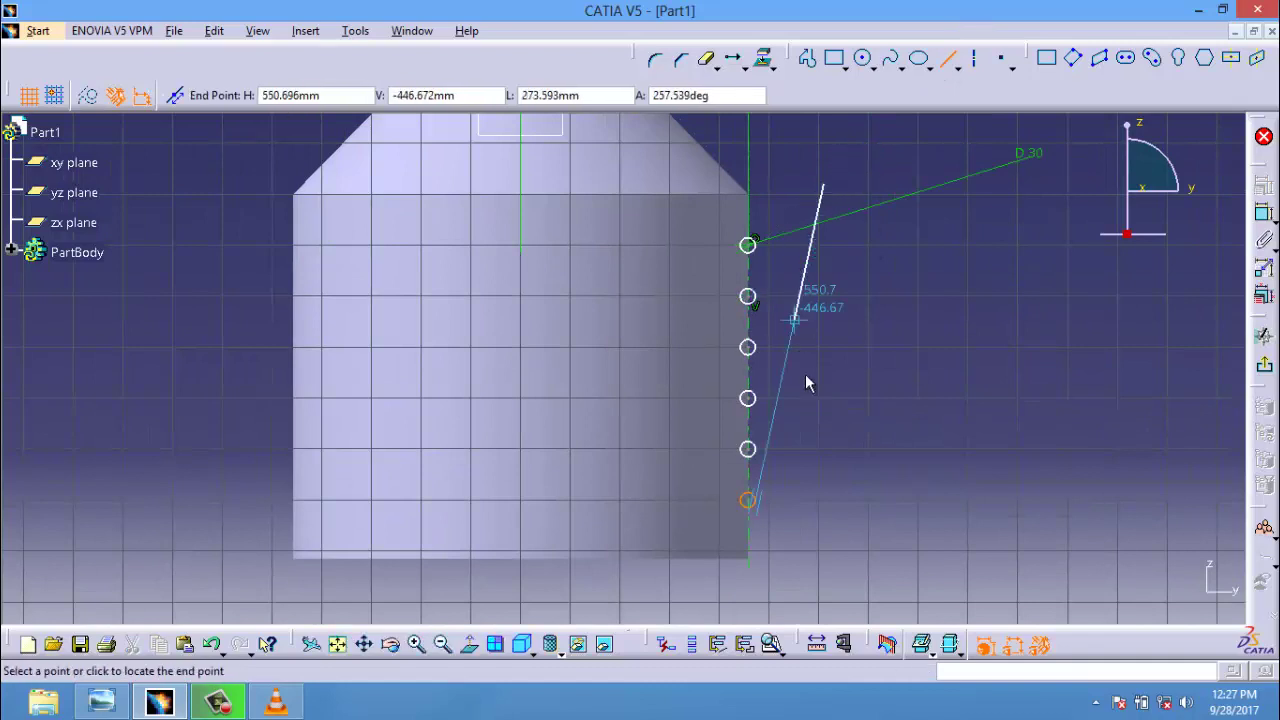
left_click(823, 542)
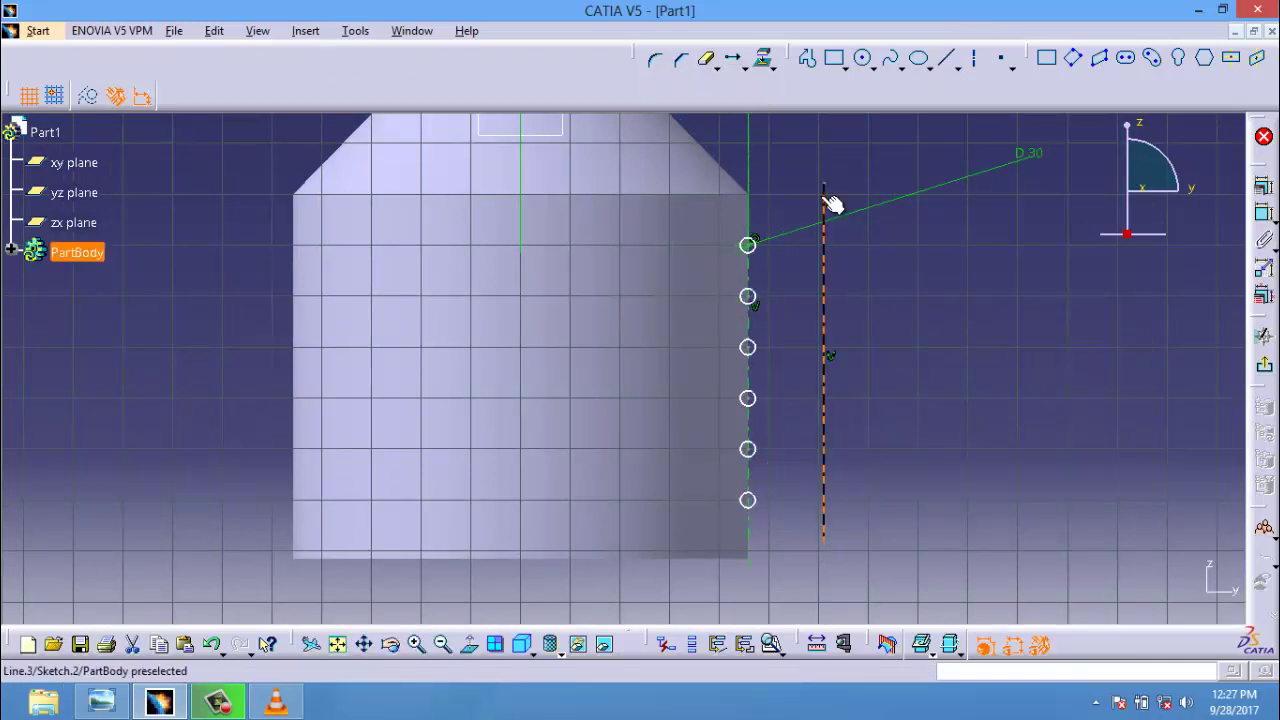
left_click(1263, 213)
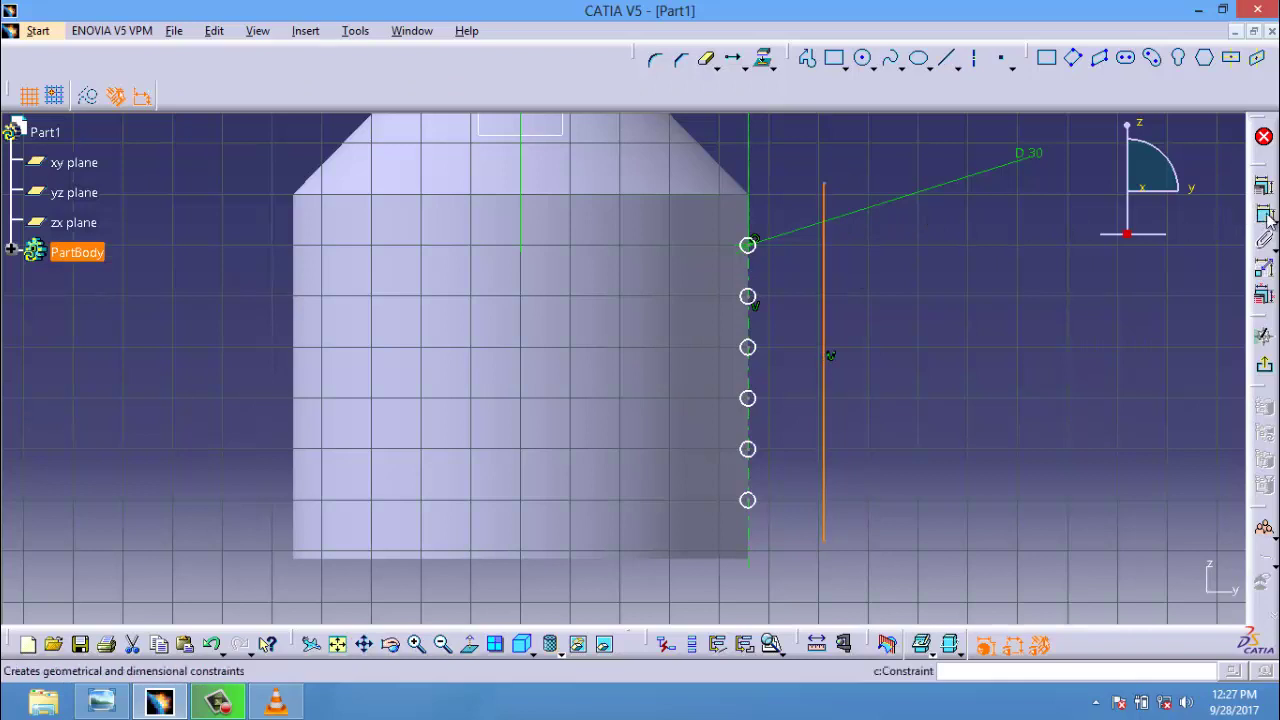
left_click(823, 200)
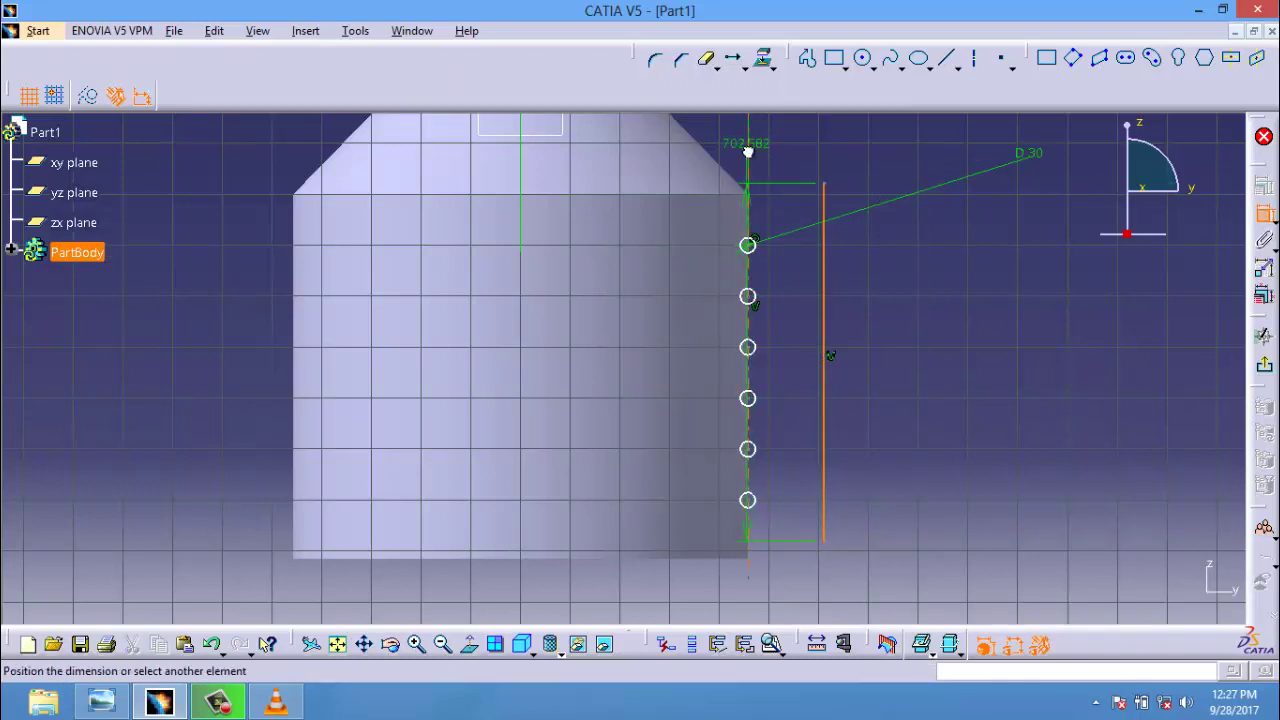
right_click(842, 160)
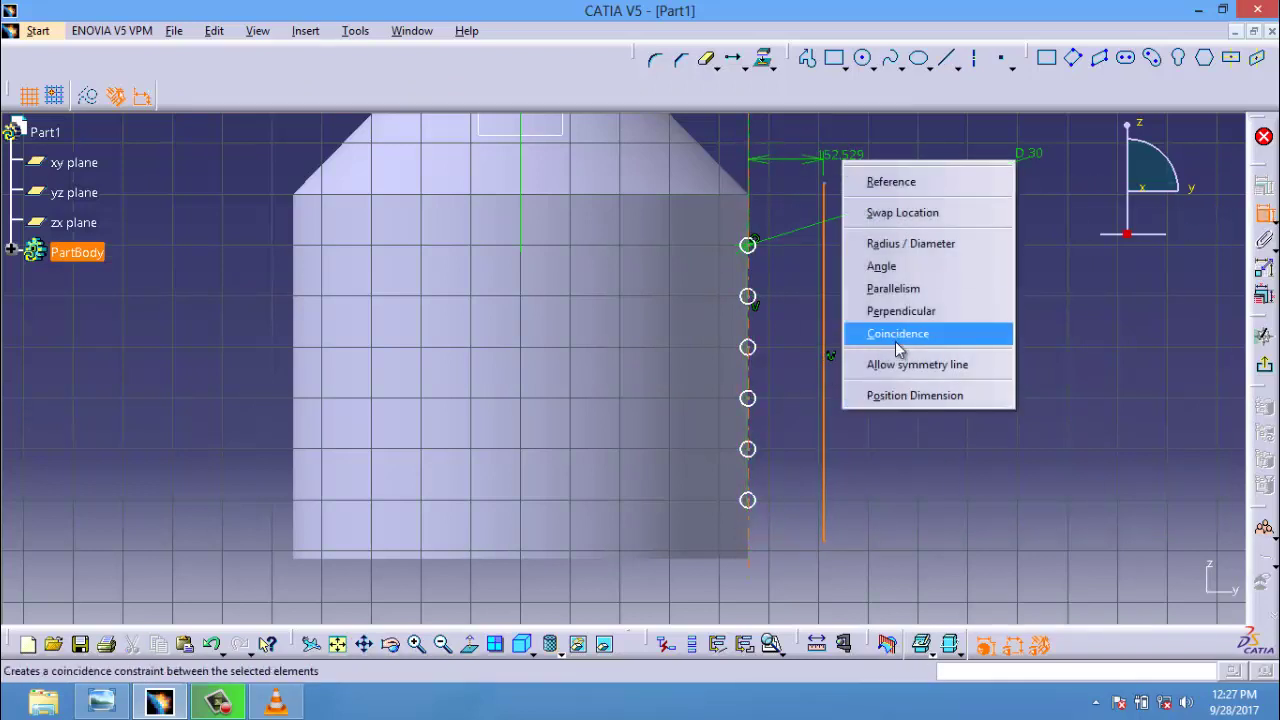
left_click(898, 333)
Quick Trim the circles' inner halves, leaving outward half-arcs
middle_click_drag(786, 306, 792, 248)
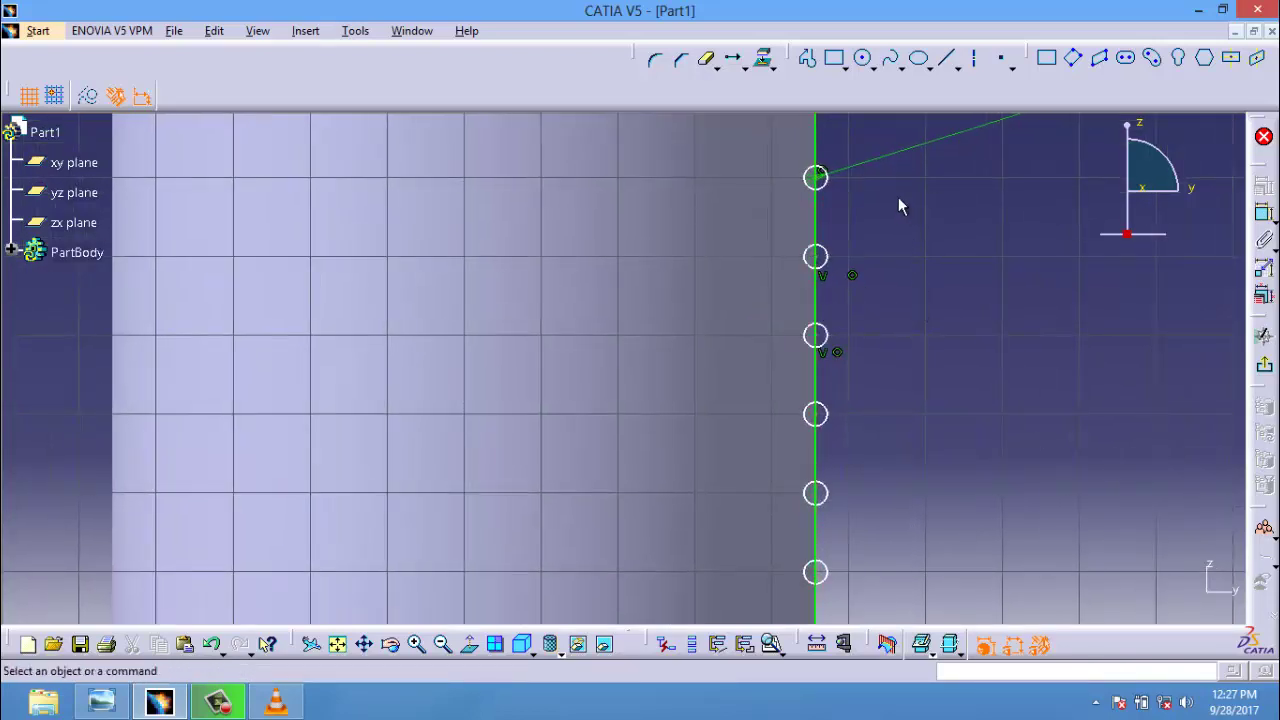
left_click(706, 58)
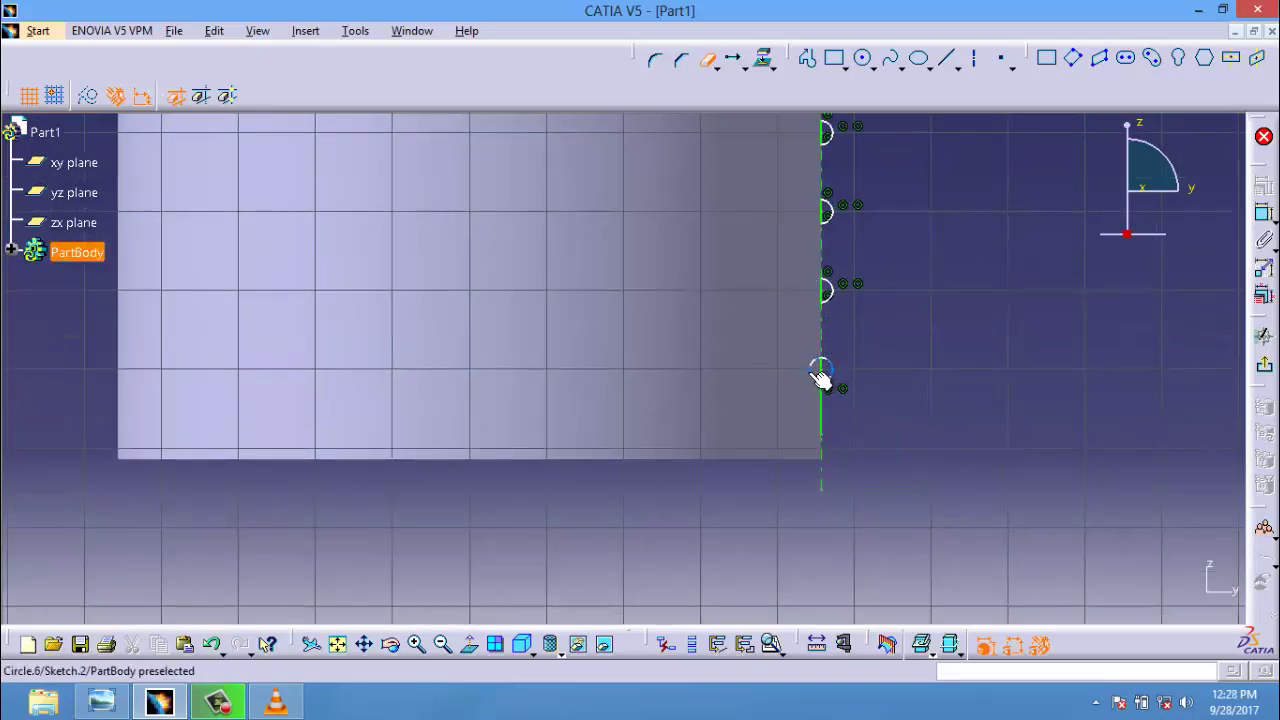
left_click(820, 378)
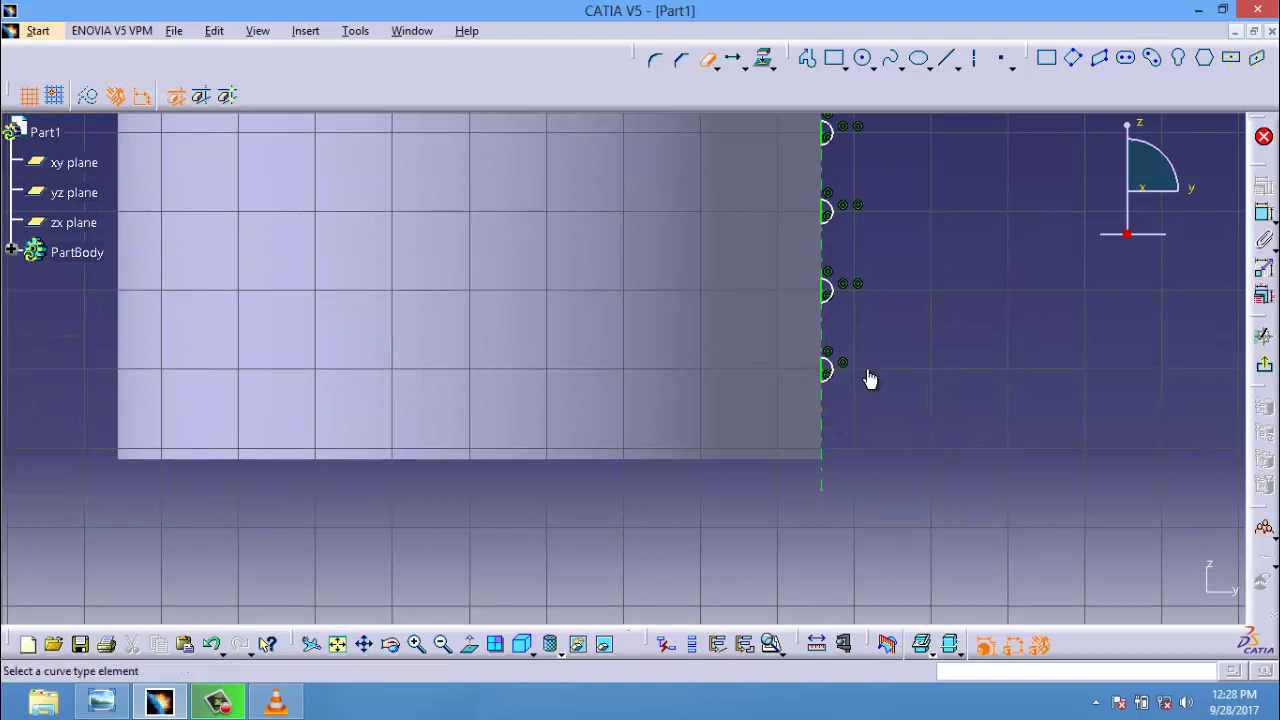
middle_click_drag(870, 378, 890, 505, "ctrl")
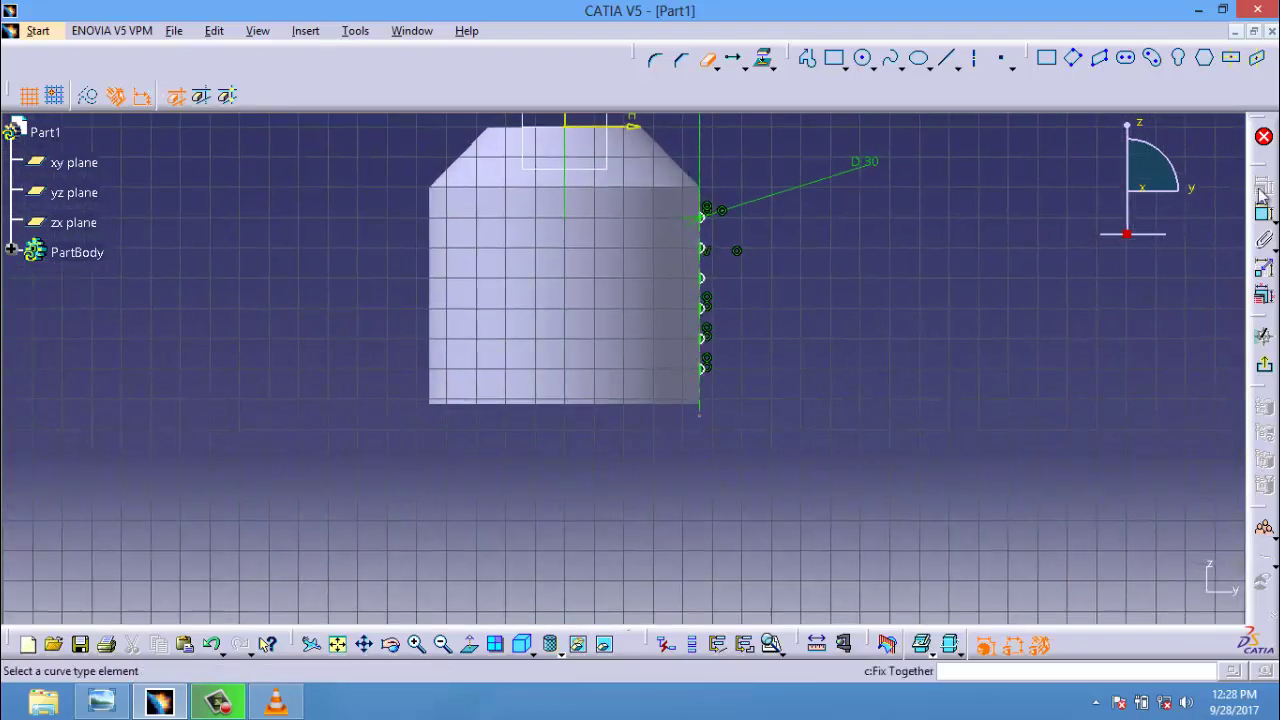
Revolve Sketch.2 360° around the Z axis into raised rings on the tank wall
left_click(1262, 364)
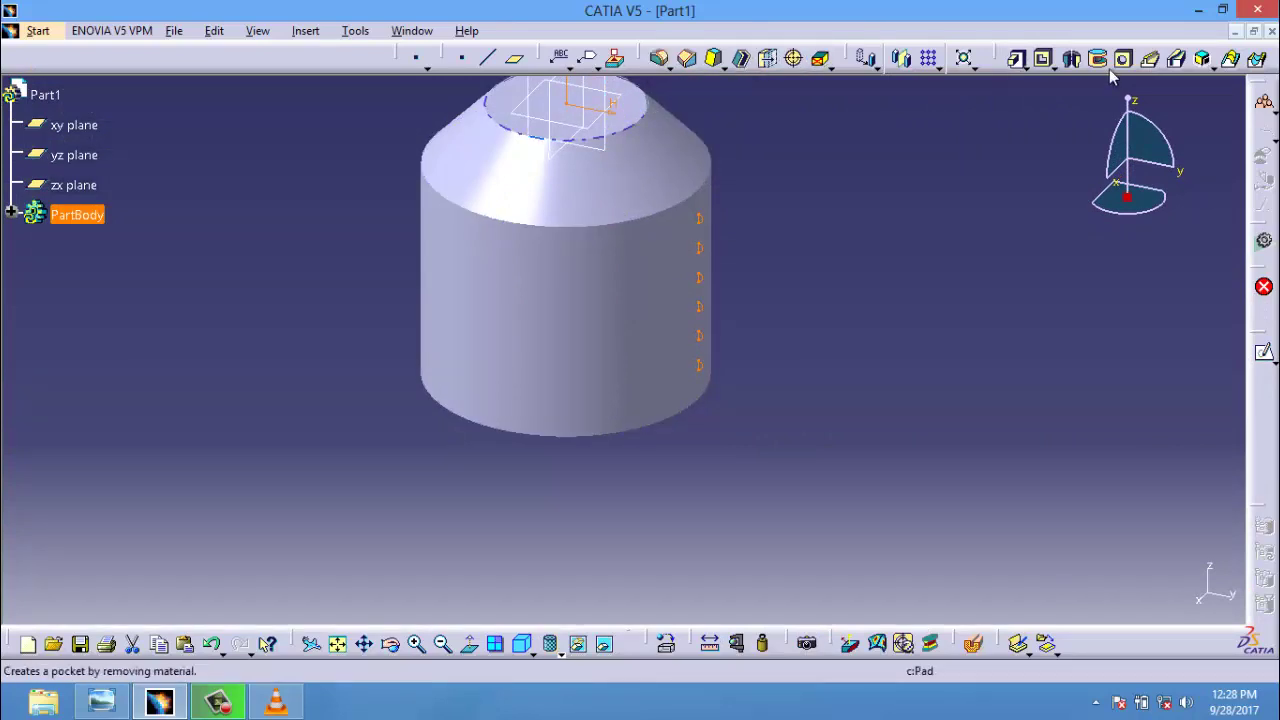
left_click(1072, 62)
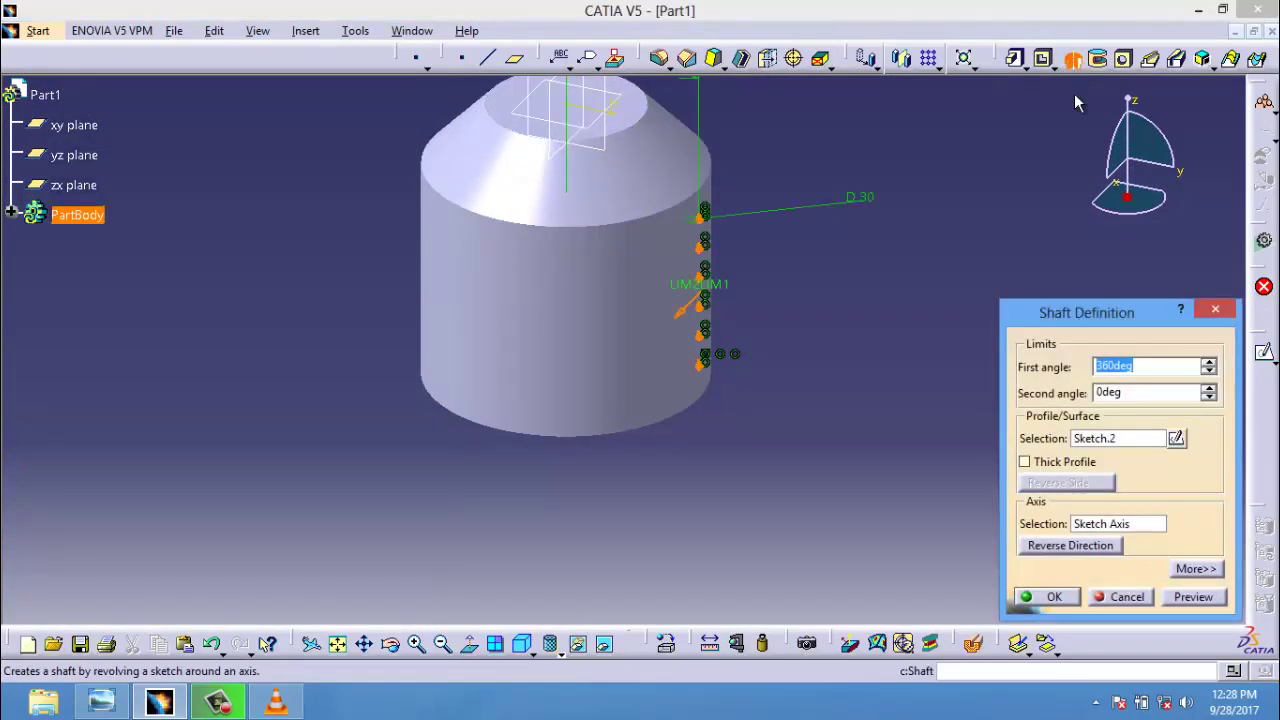
right_click(1120, 530)
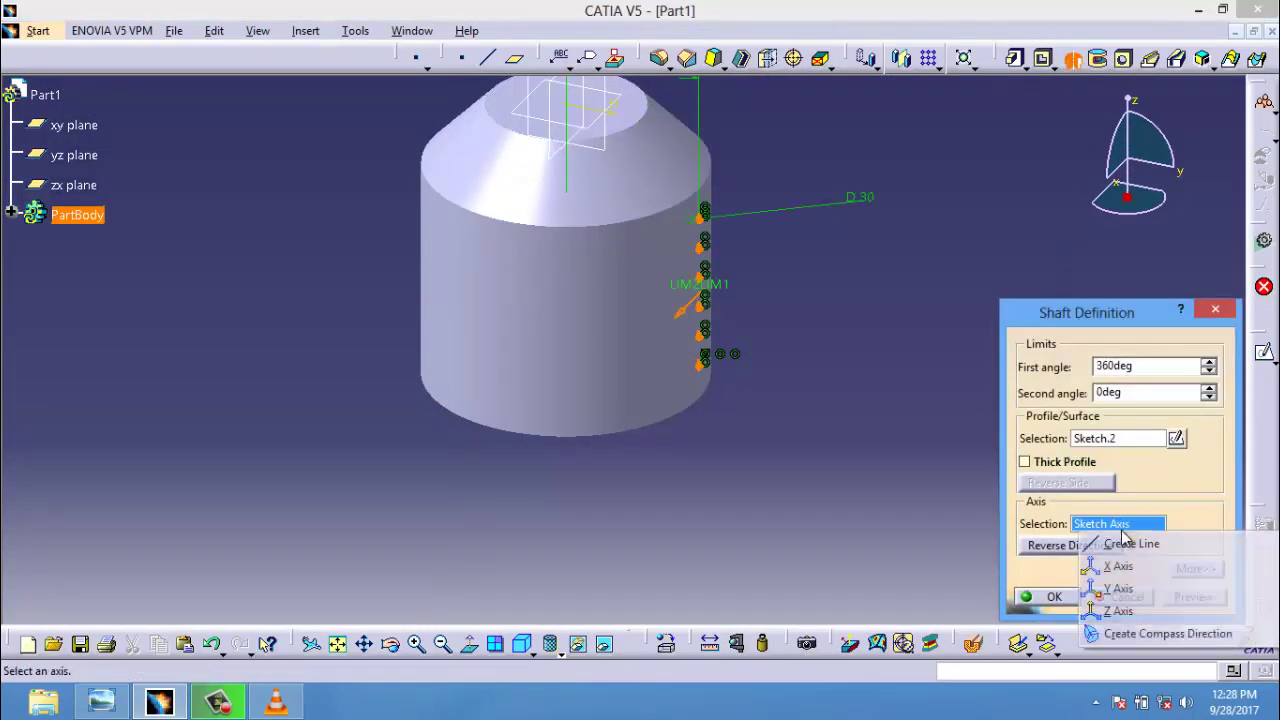
left_click(1125, 609)
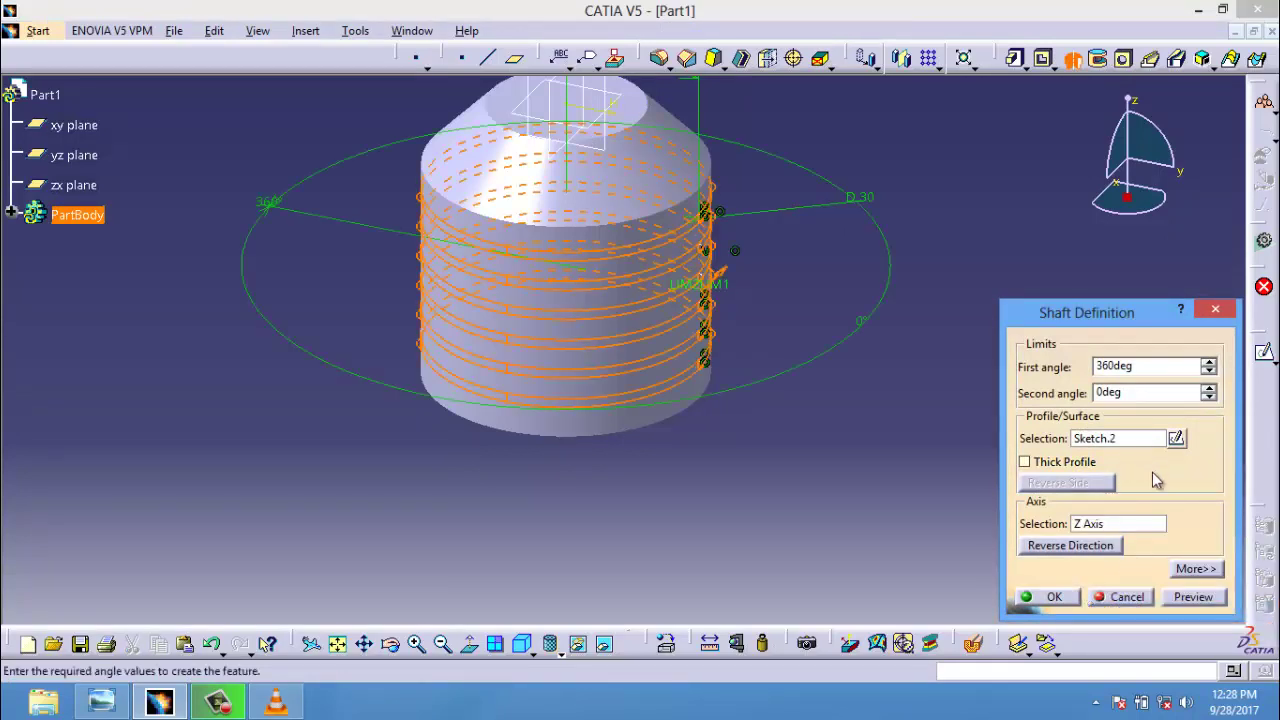
left_click(1195, 596)
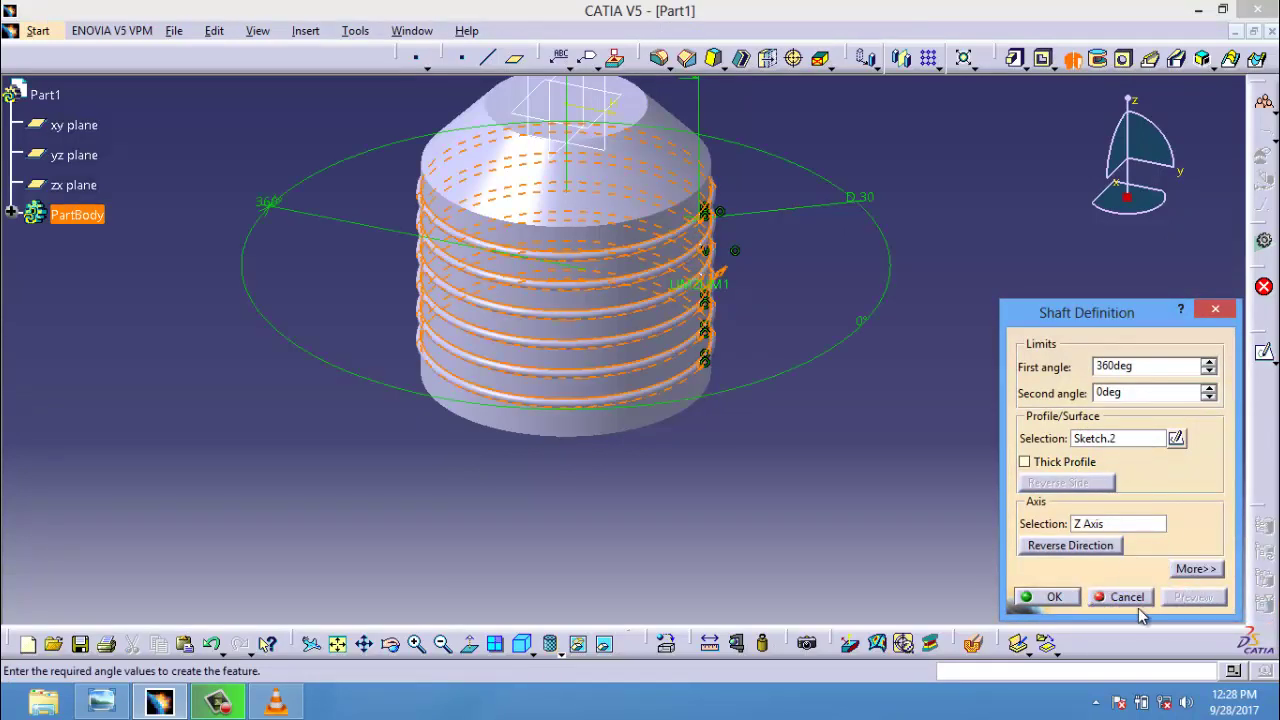
left_click(1055, 597)
left_click(908, 380)
middle_click_drag(774, 311, 775, 446)
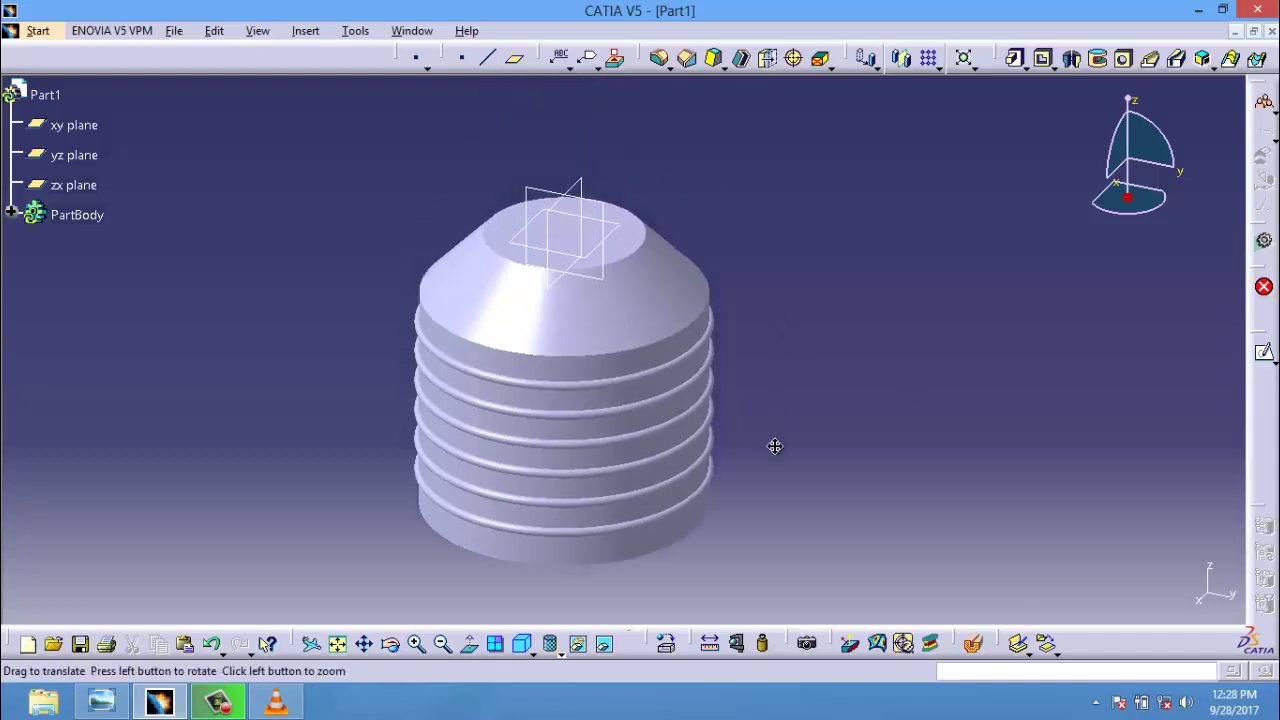
Open a sketch on the xy plane and project the tank's outer rim edge into it
left_click(612, 245)
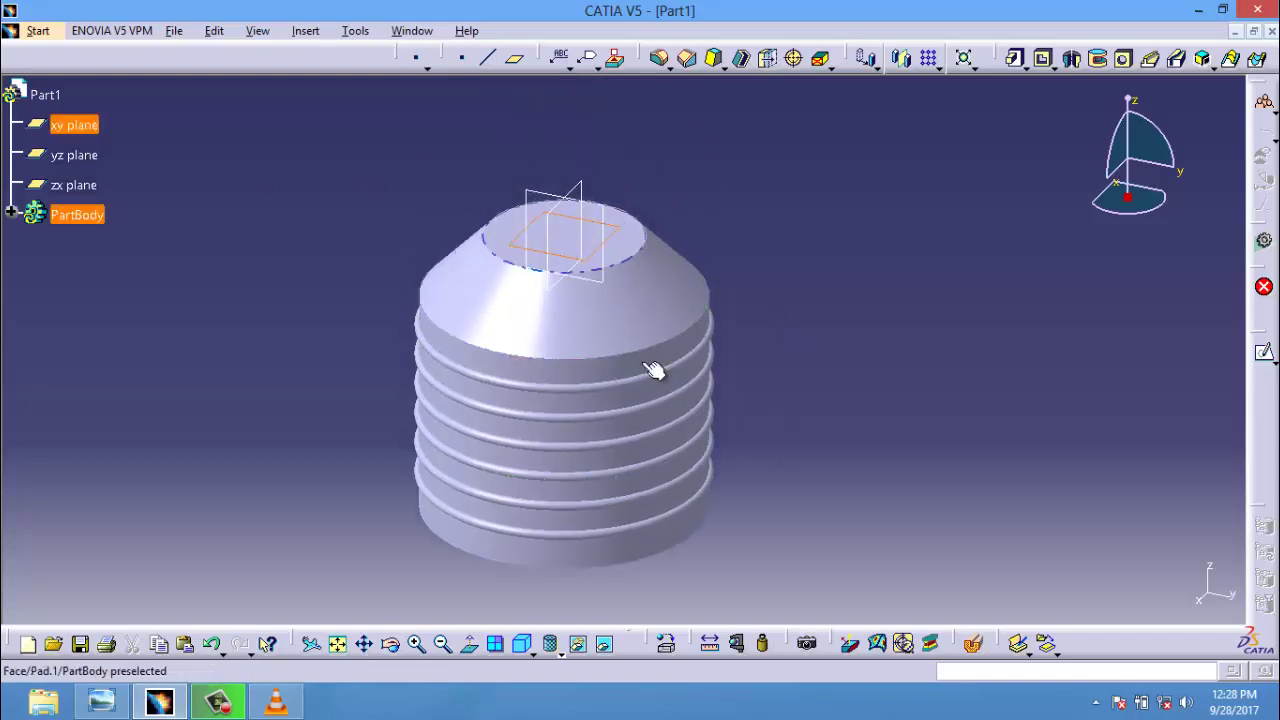
left_click(1265, 357)
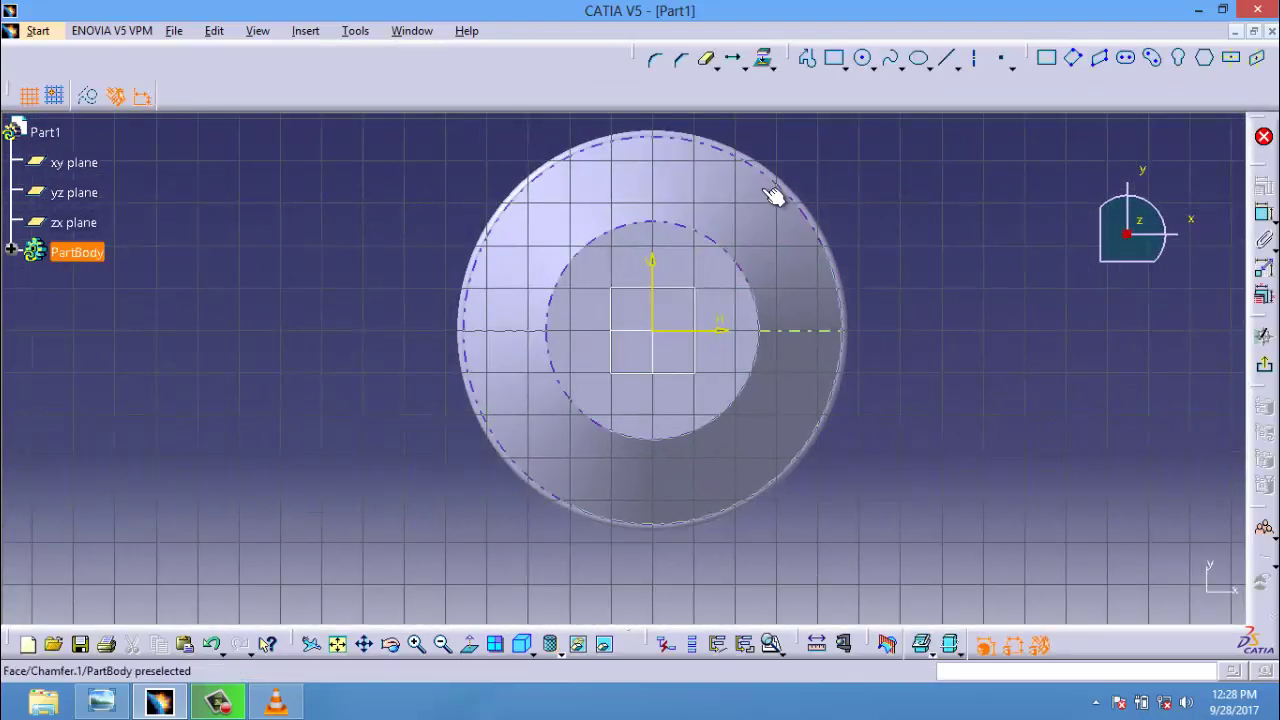
left_click(768, 177)
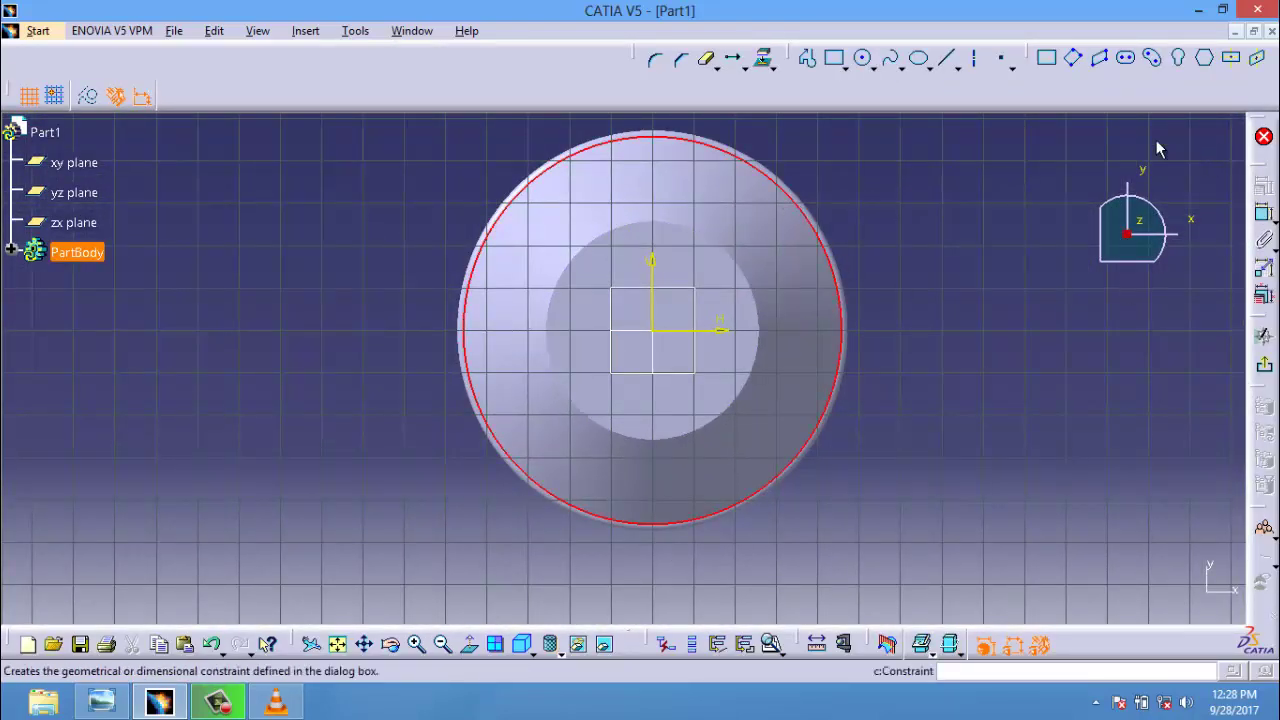
left_click(765, 63)
mouse_move(990, 250)
middle_mouse_down("ctrl")
mouse_move(991, 366)
mouse_move(962, 252)
middle_mouse_up("ctrl")
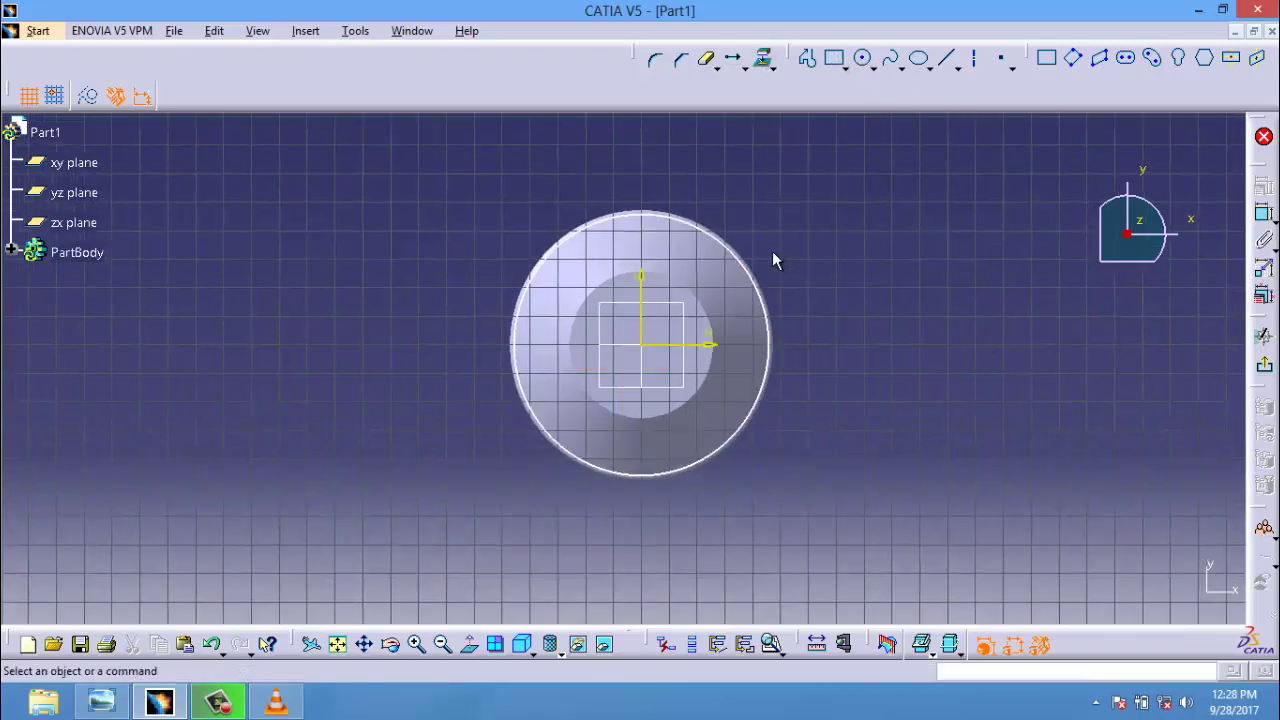
Fix the projected rim circle in place with a Fix constraint
left_click(732, 255)
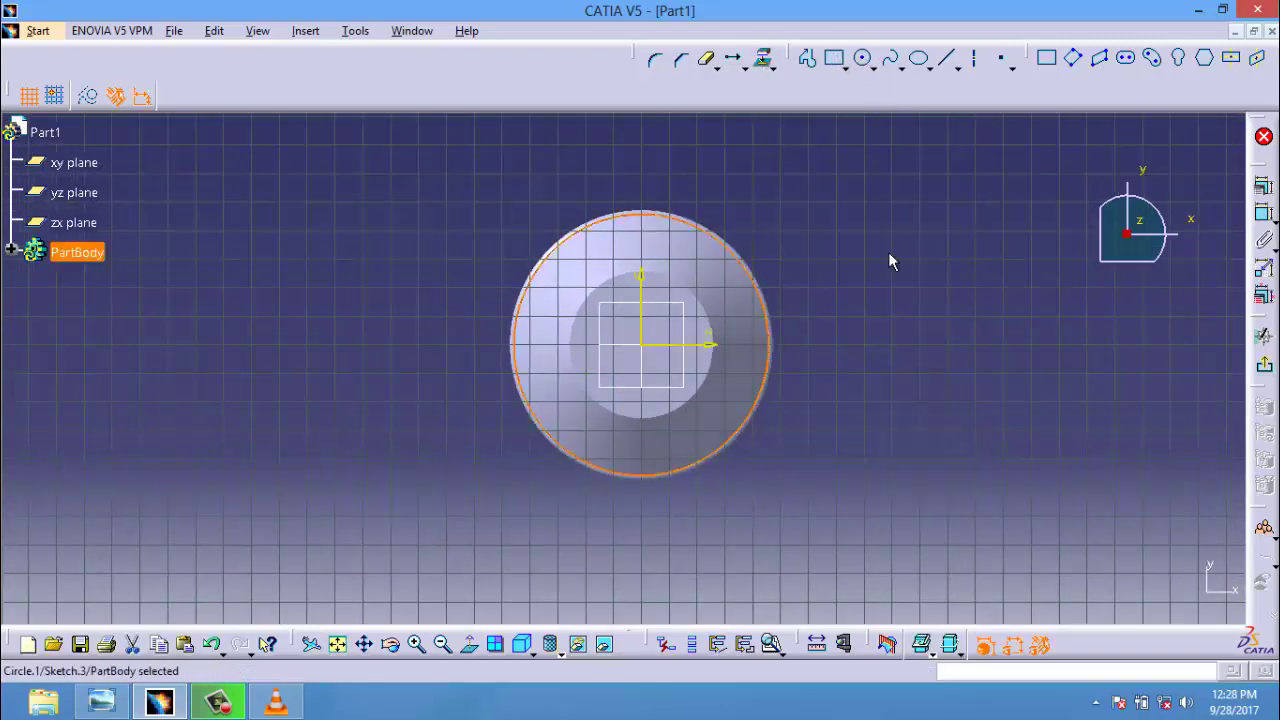
left_click(1263, 213)
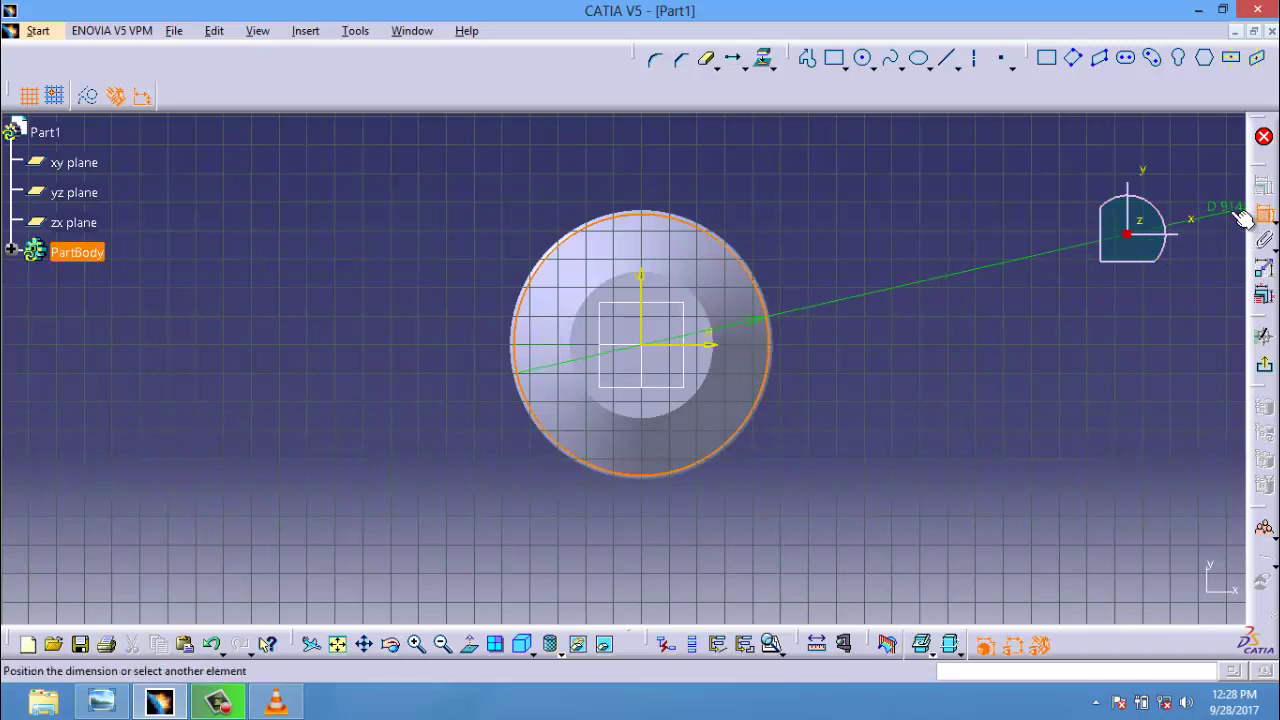
key("Escape")
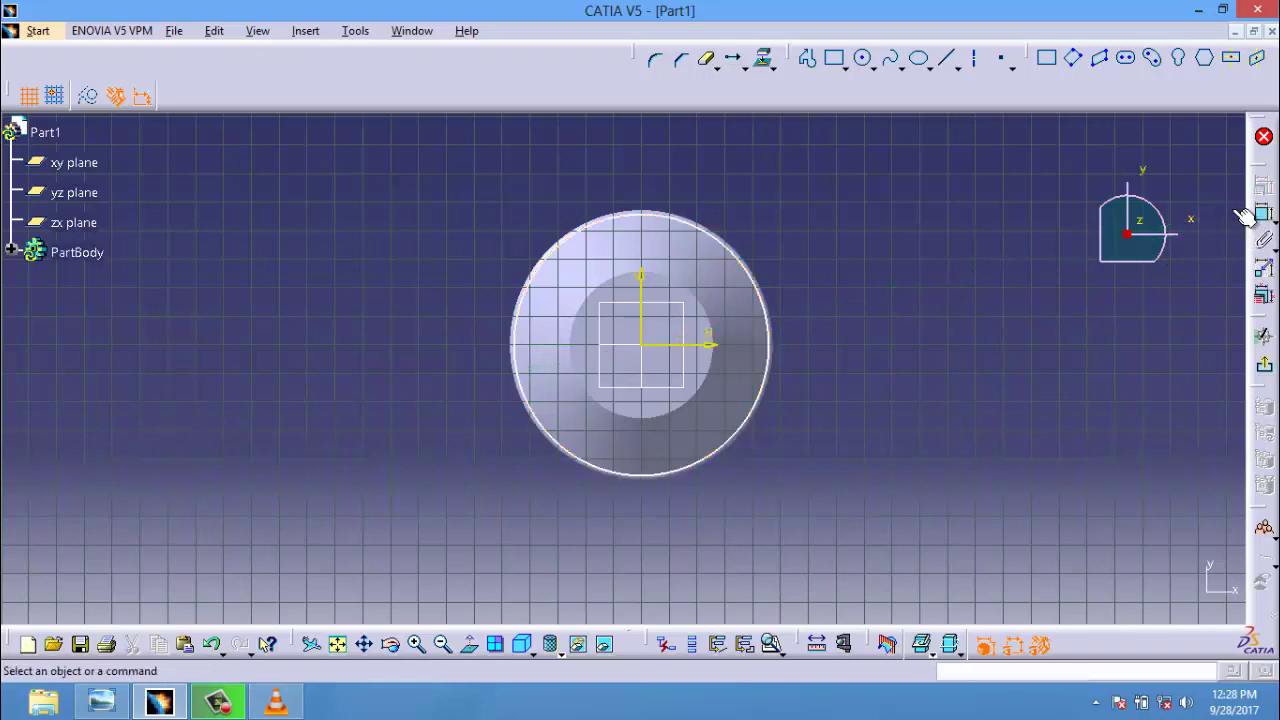
left_click(752, 278)
left_click(1263, 188)
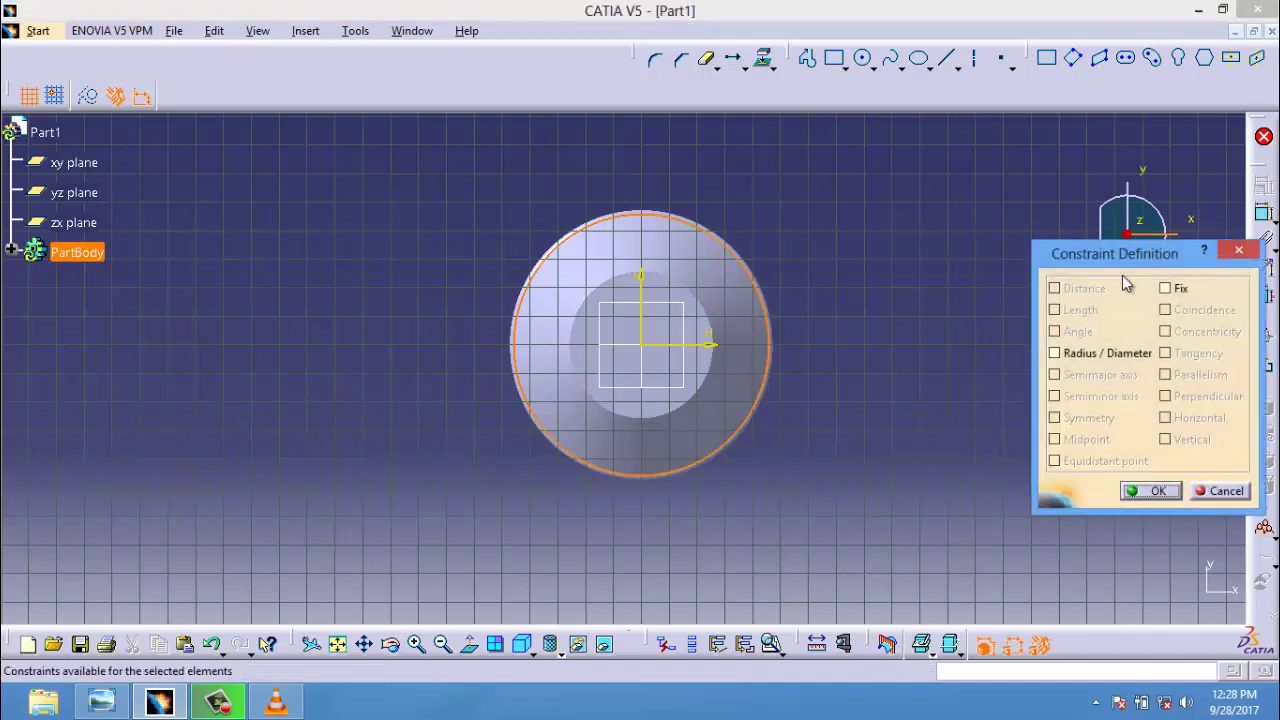
left_click(1155, 492)
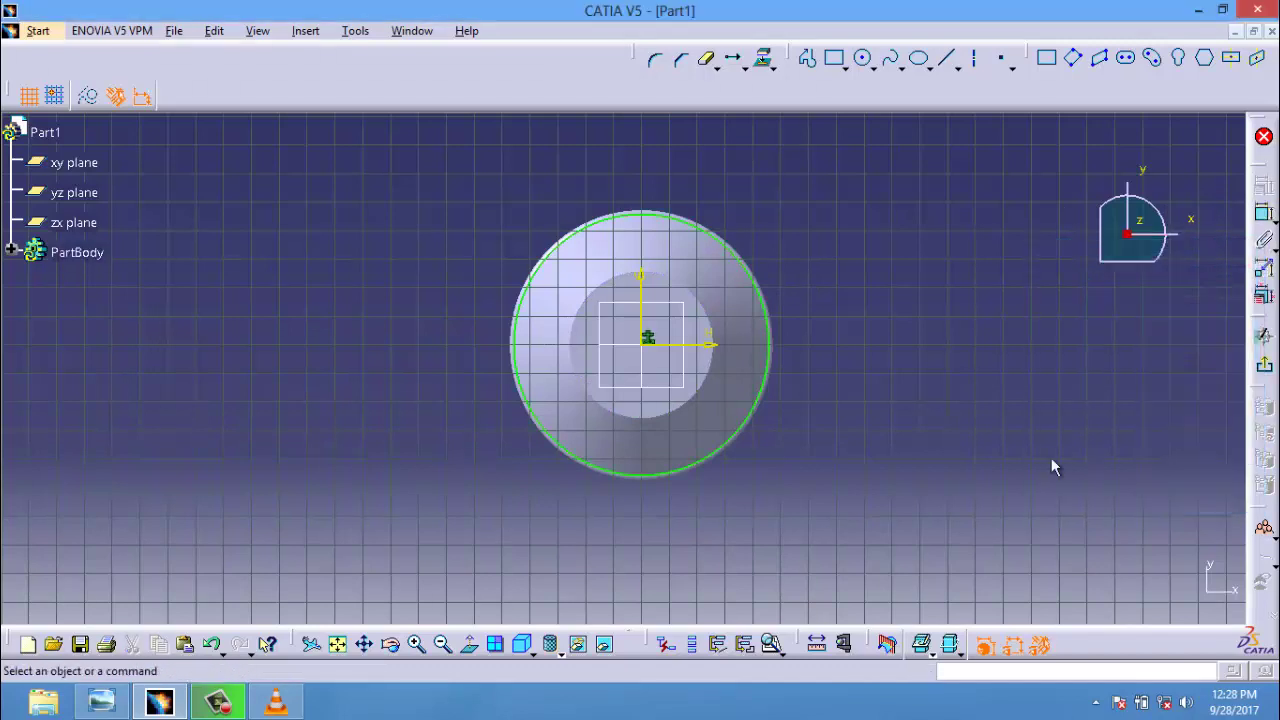
Draw a tall vertical rectangle and centre it symmetrically on the vertical axis
left_click(832, 59)
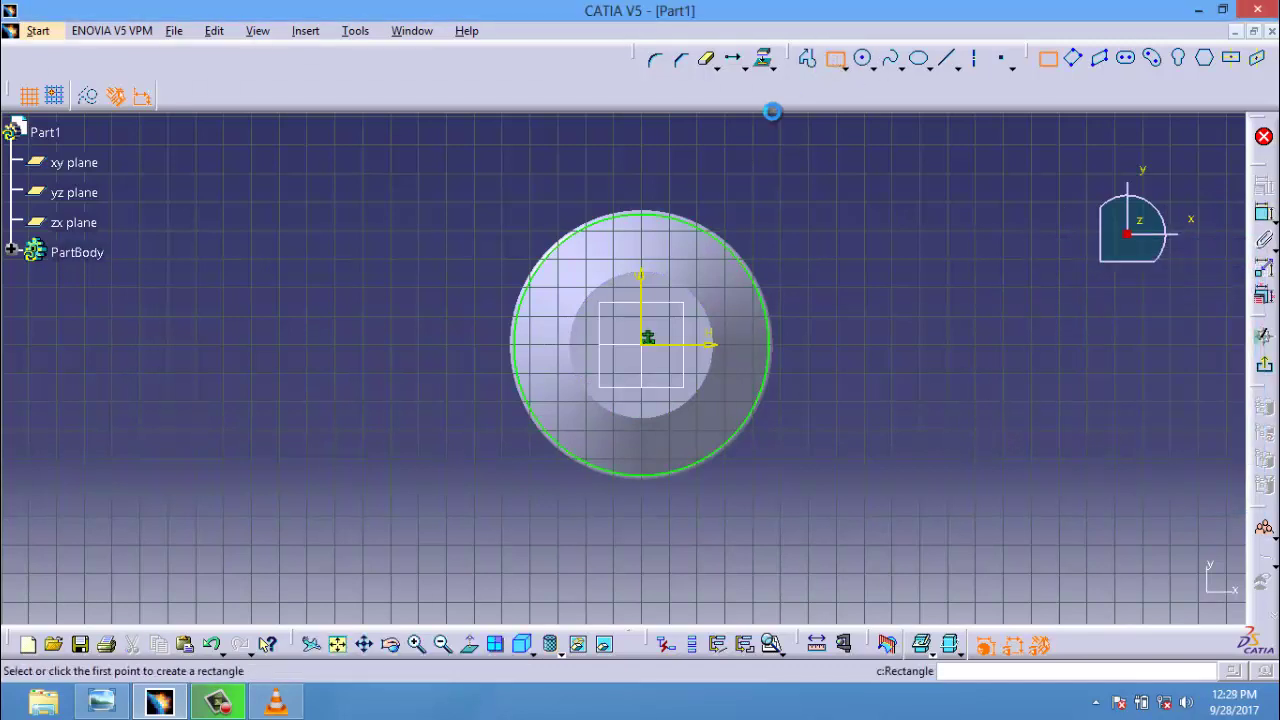
left_click(614, 158)
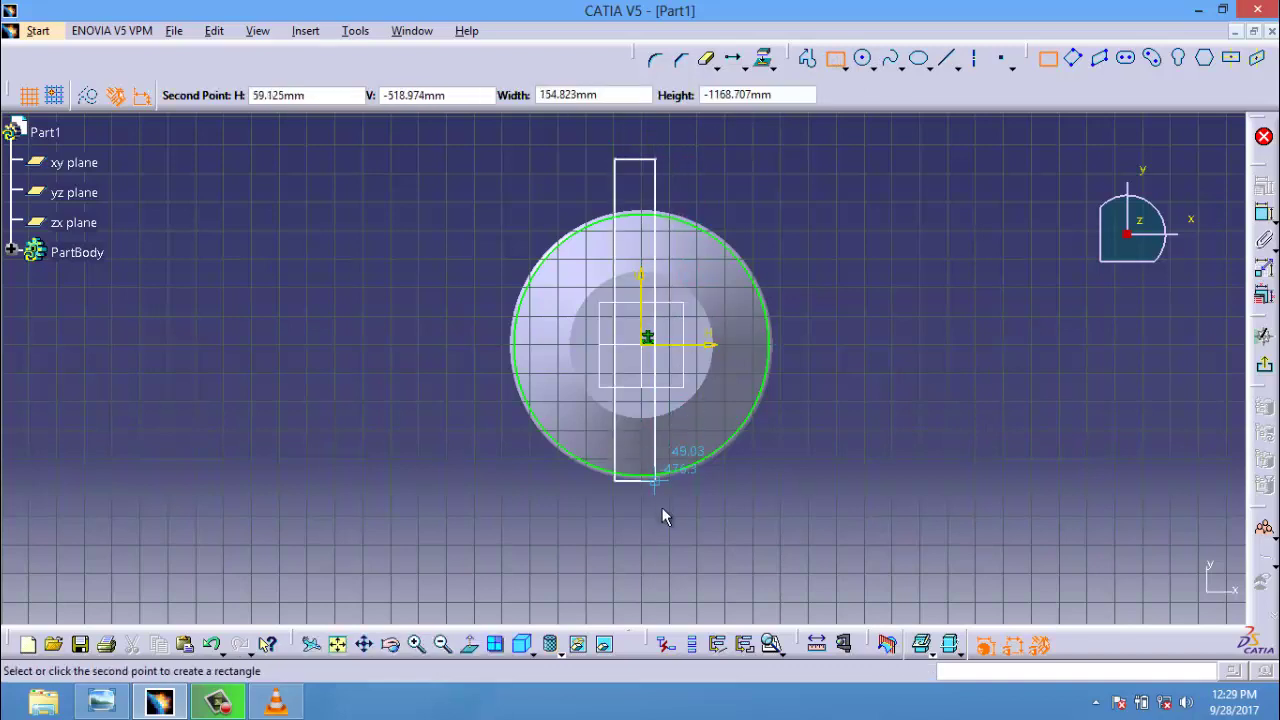
left_click(670, 569)
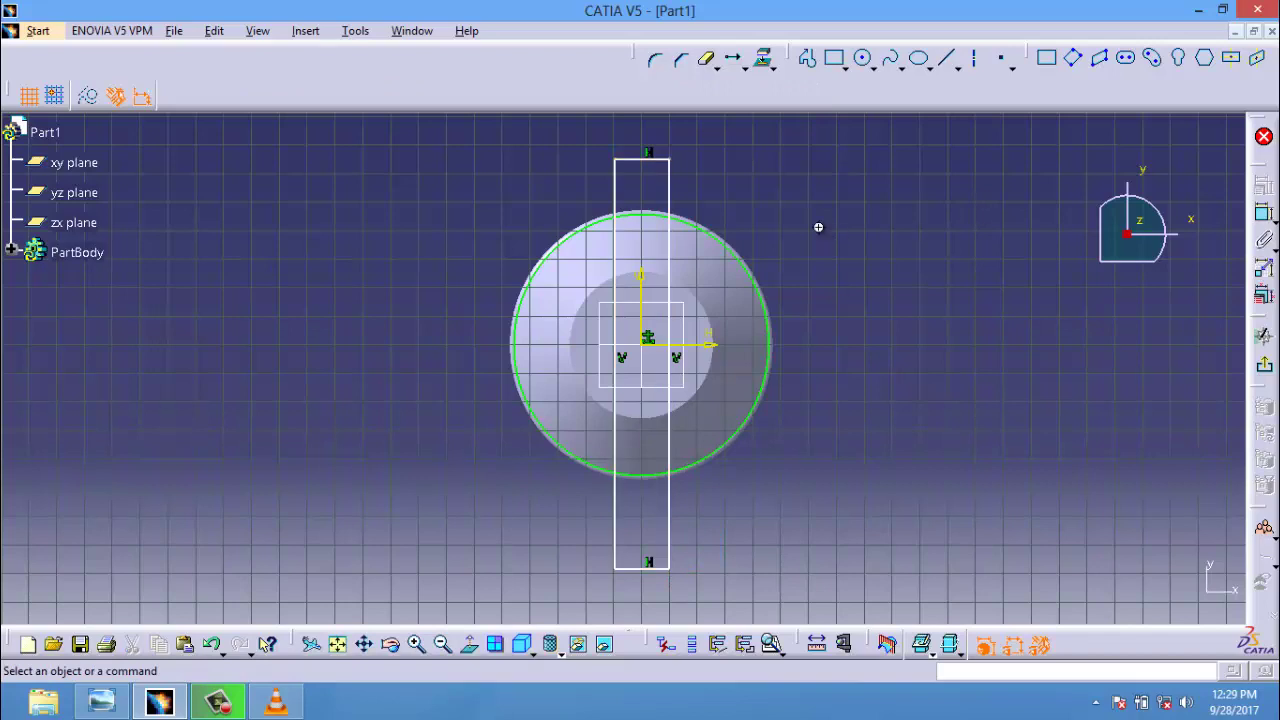
middle_click_drag(818, 228, 817, 200)
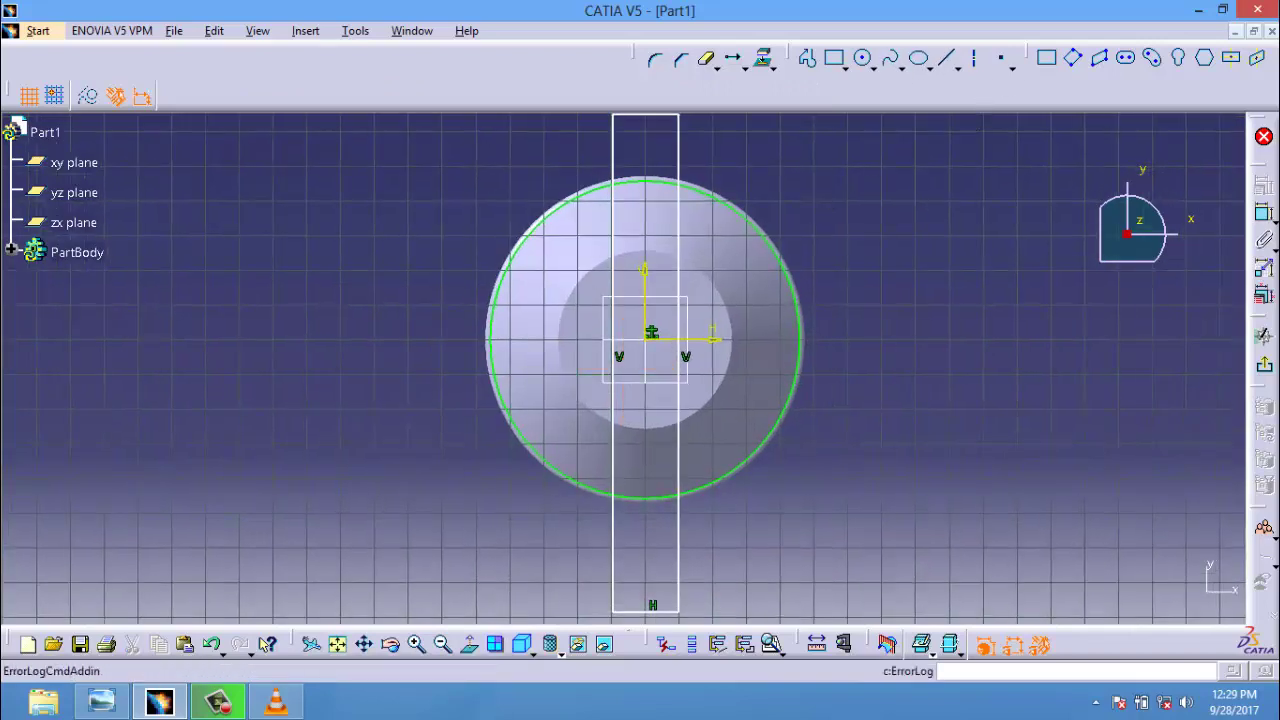
left_click(1265, 213)
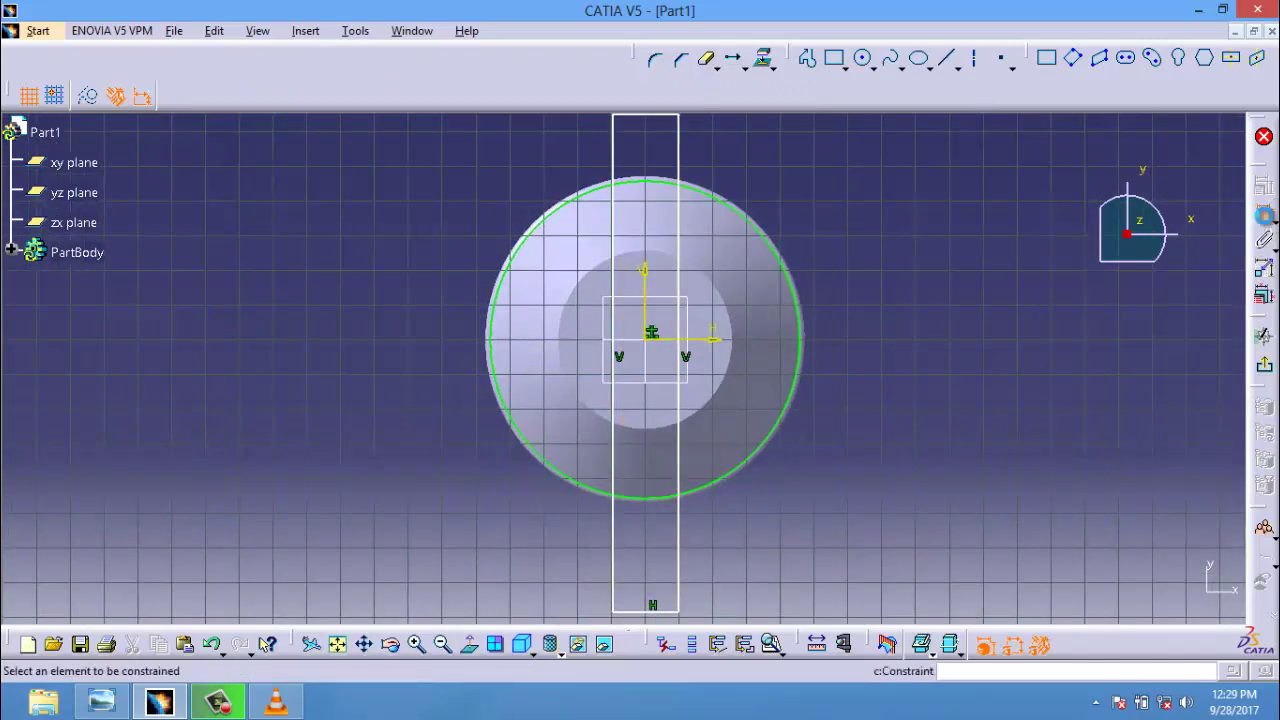
left_click(611, 231)
left_click(678, 228)
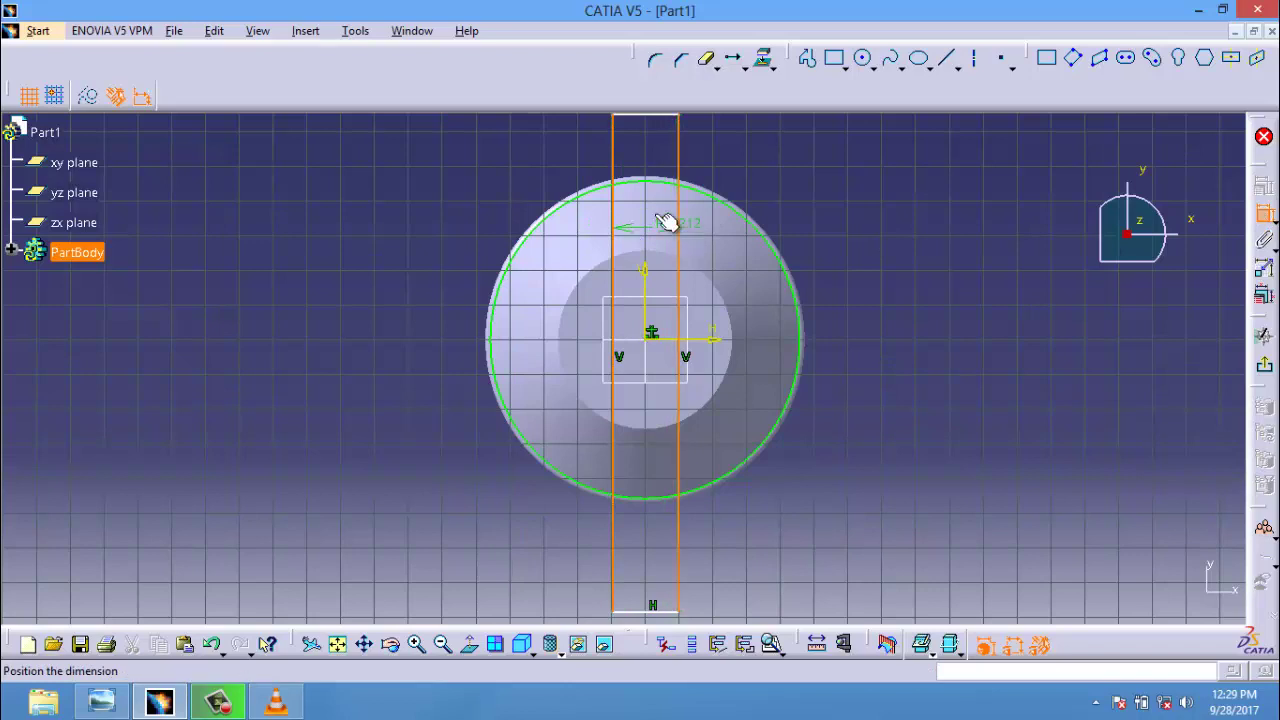
right_click(641, 205)
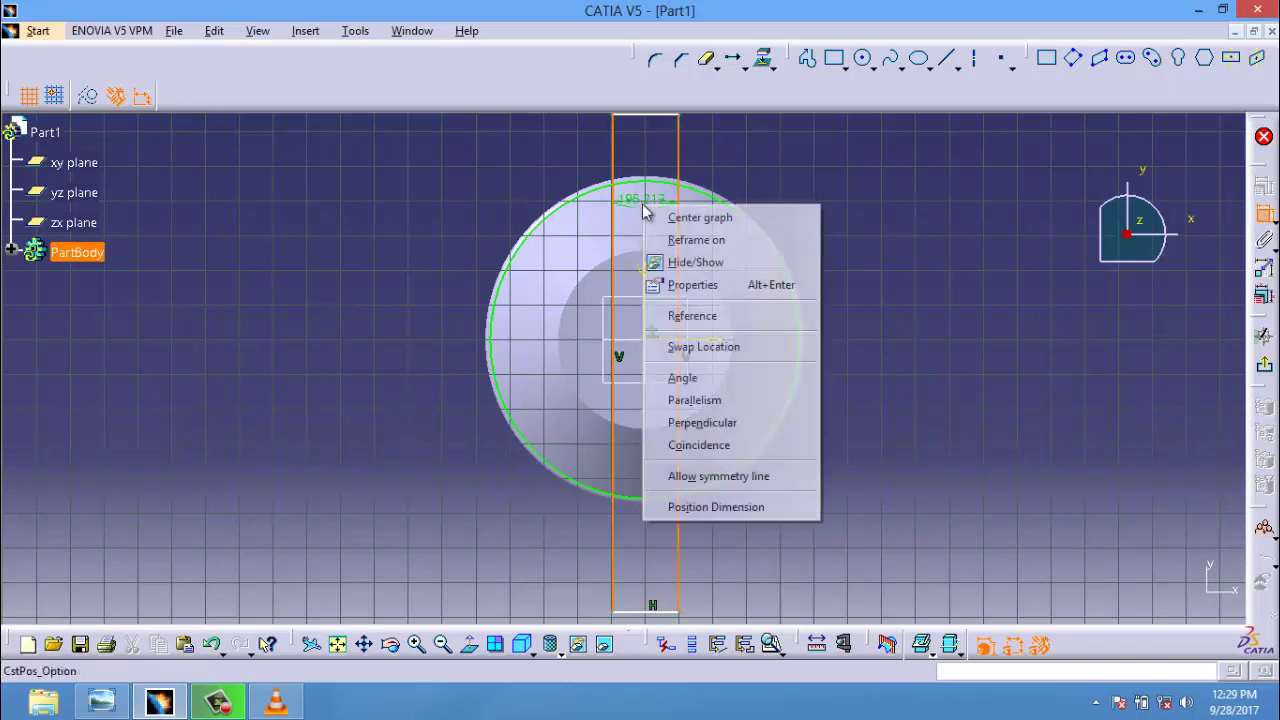
left_click(745, 476)
left_click(644, 294)
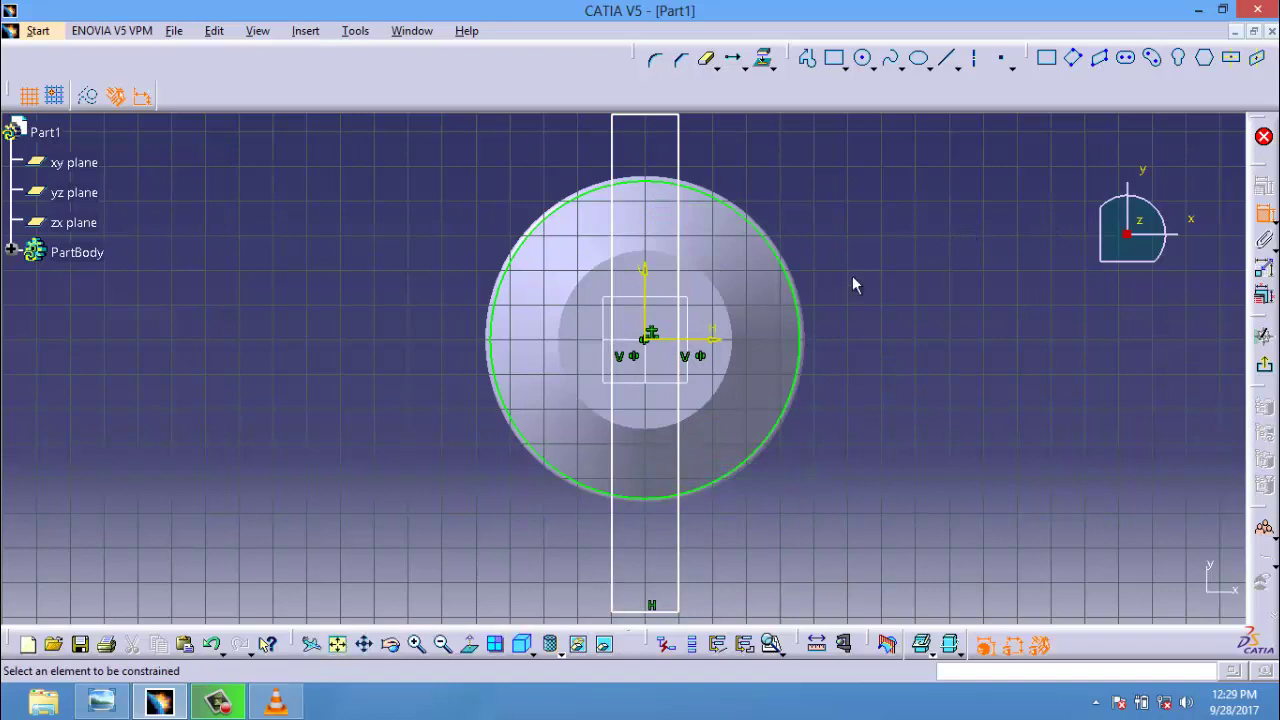
Draw a wide horizontal rectangle and centre it symmetrically on the horizontal axis
left_click(834, 58)
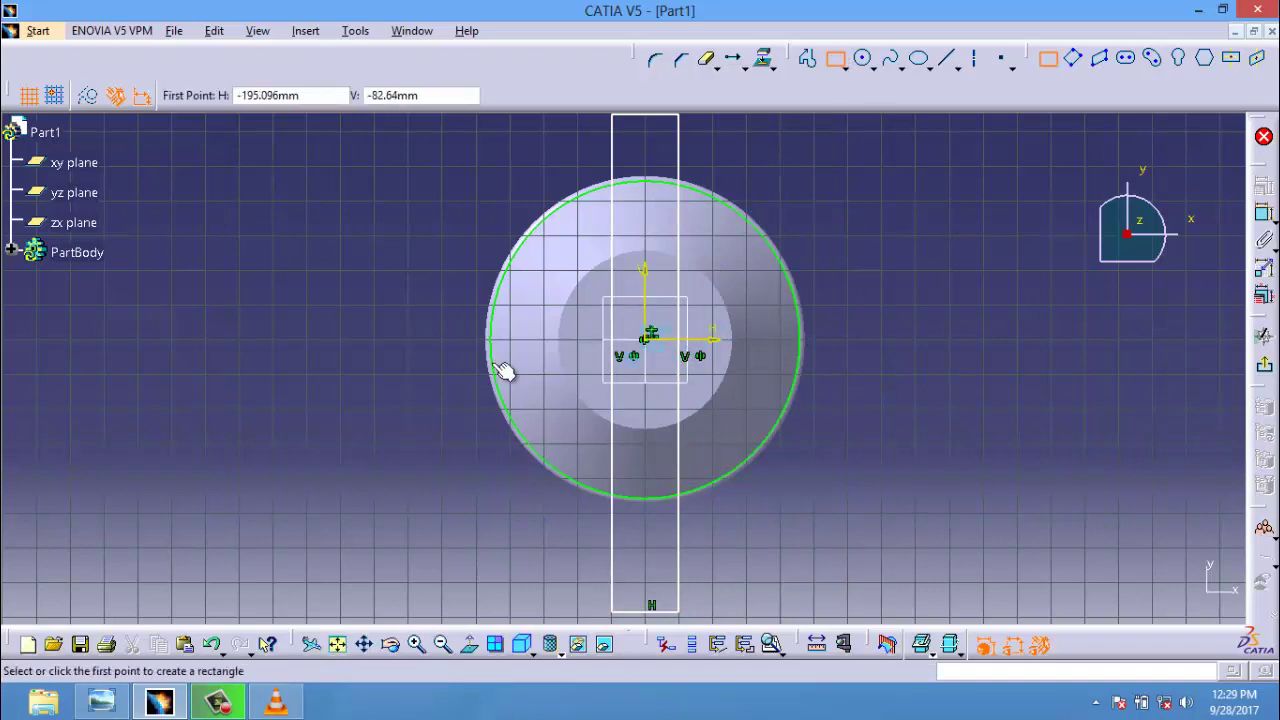
left_click(408, 307)
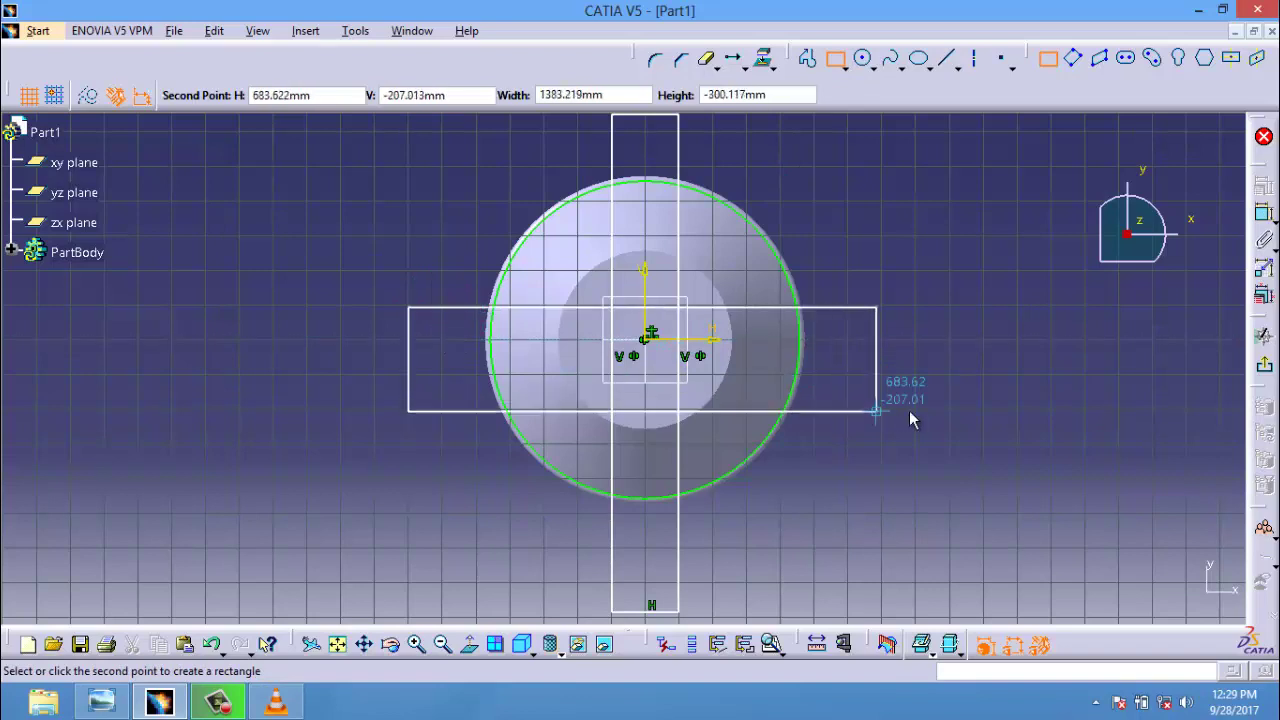
left_click(962, 403)
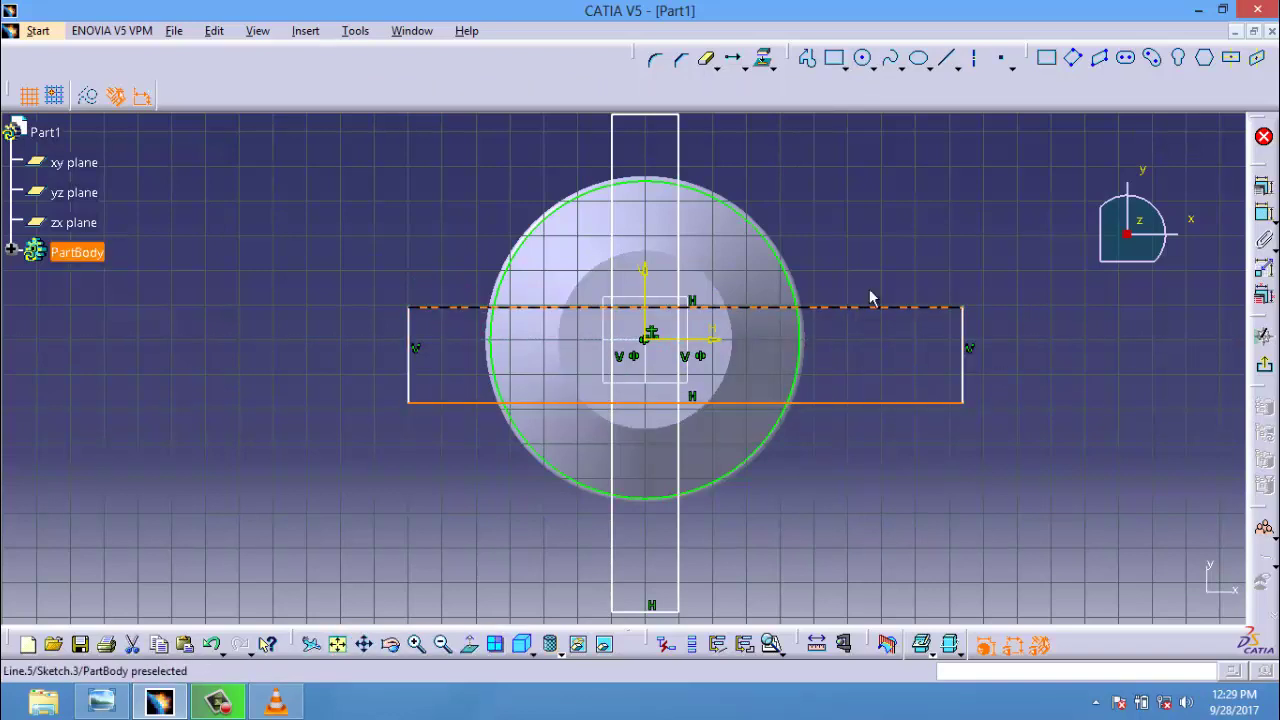
left_click(909, 308)
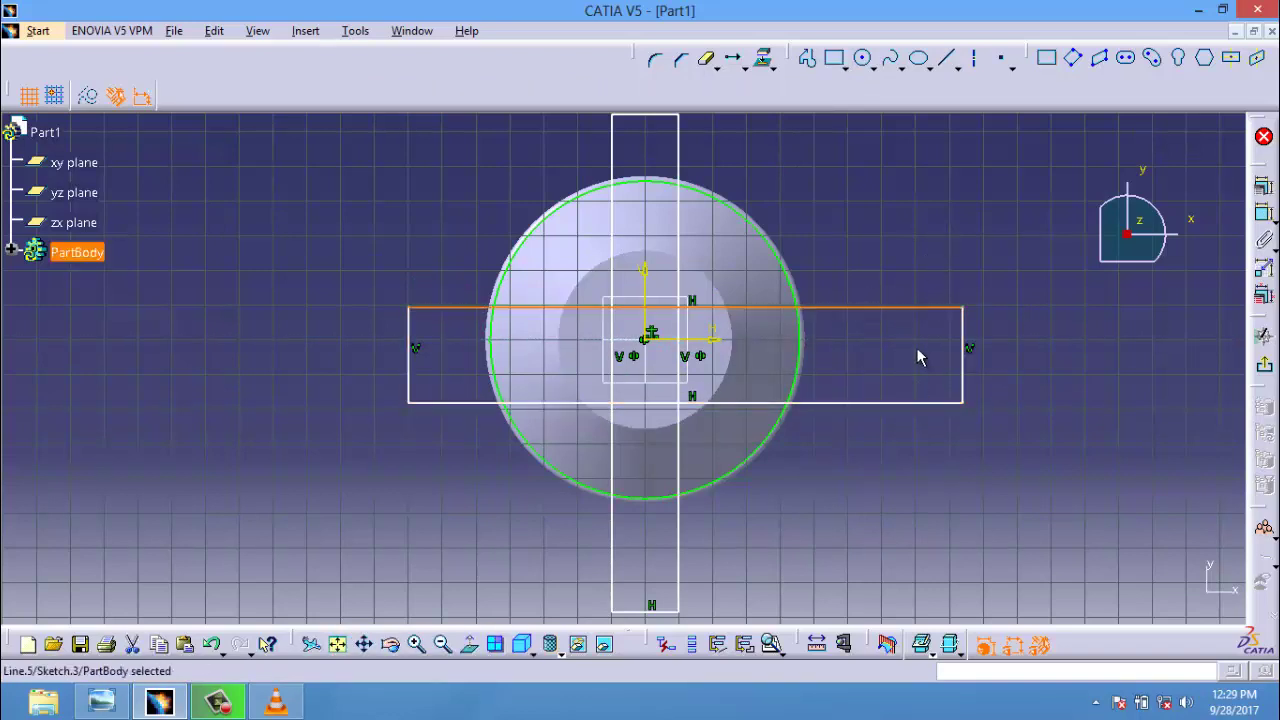
left_click(1262, 214)
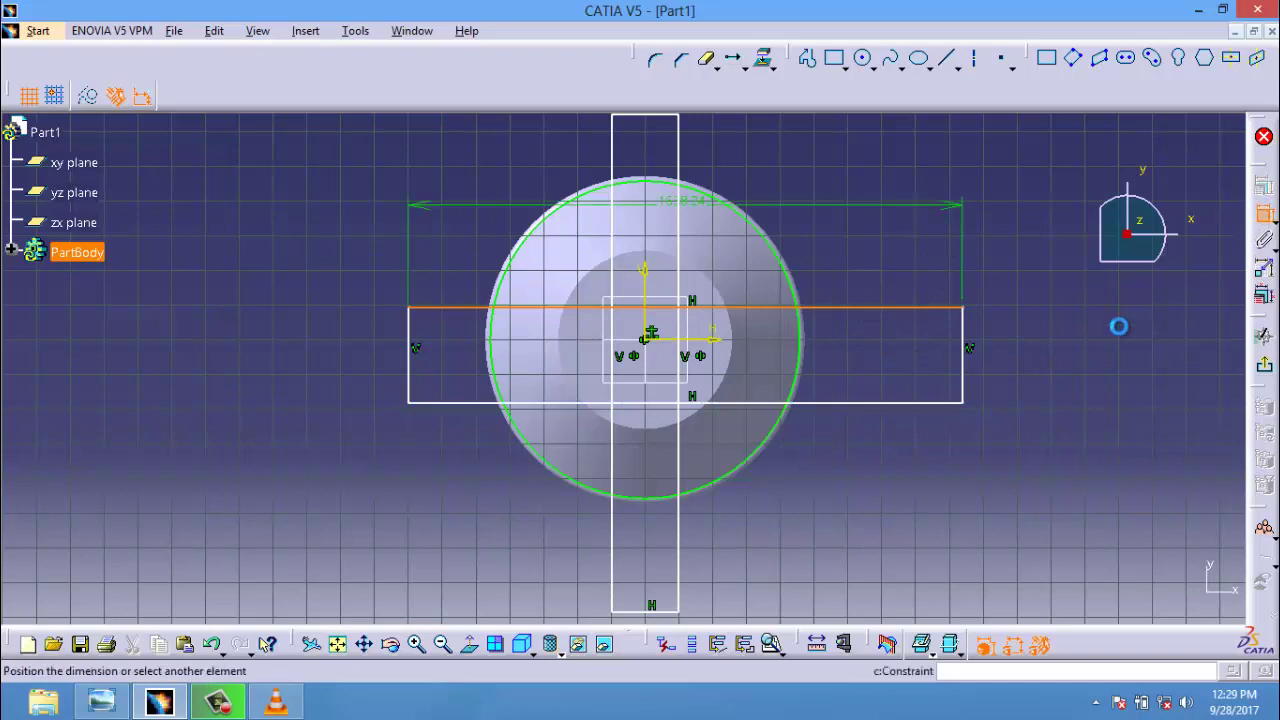
left_click(925, 403)
right_click(921, 350)
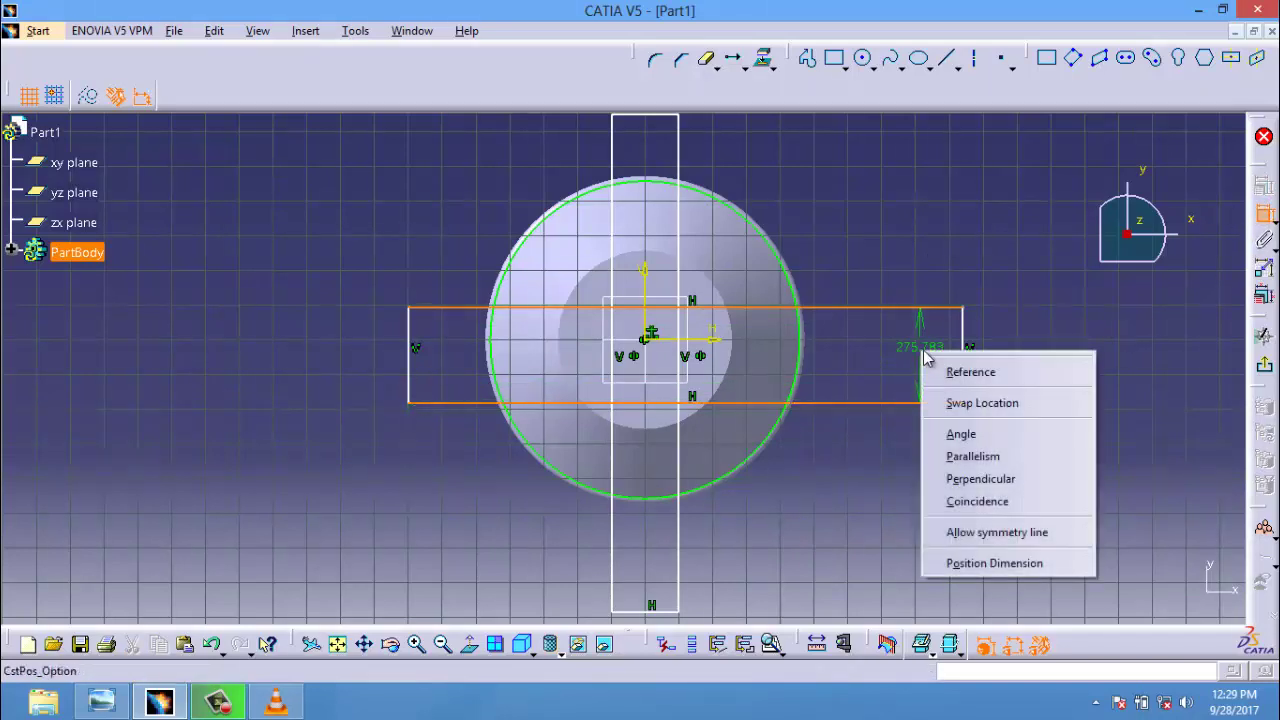
left_click(990, 532)
left_click(686, 348)
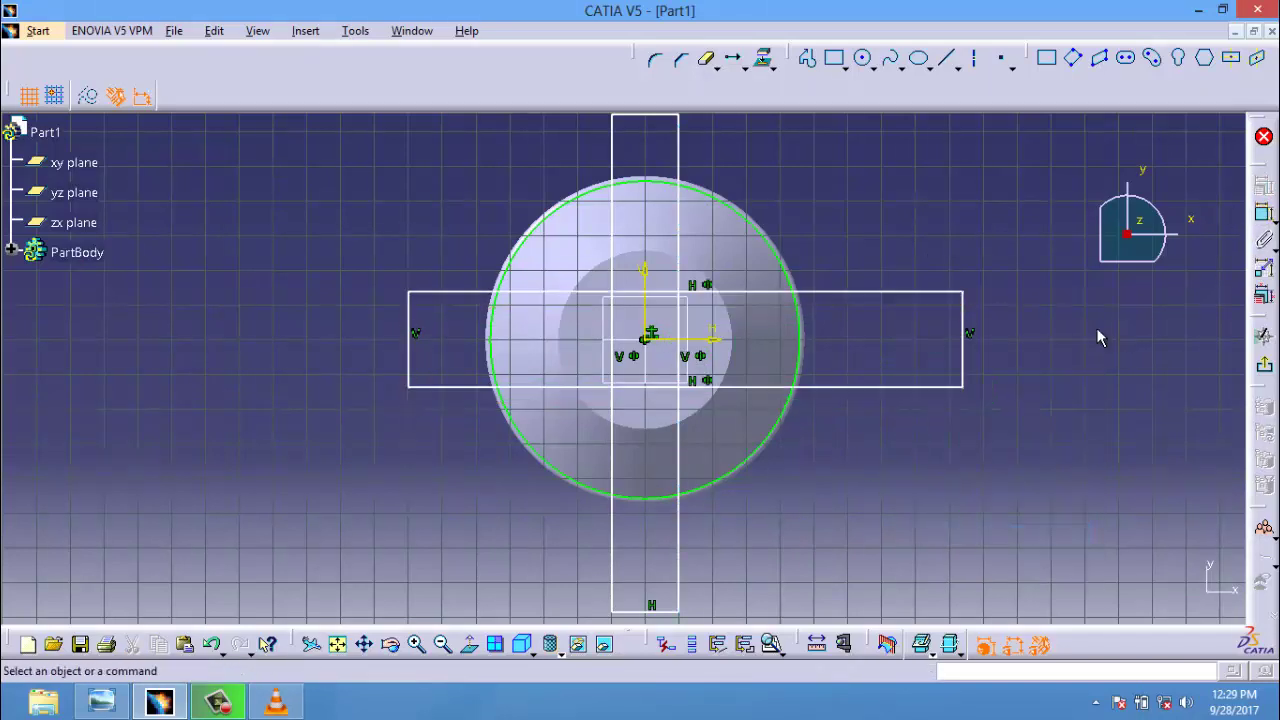
Draw a circle centred on the sketch origin
left_click(863, 58)
left_click(645, 340)
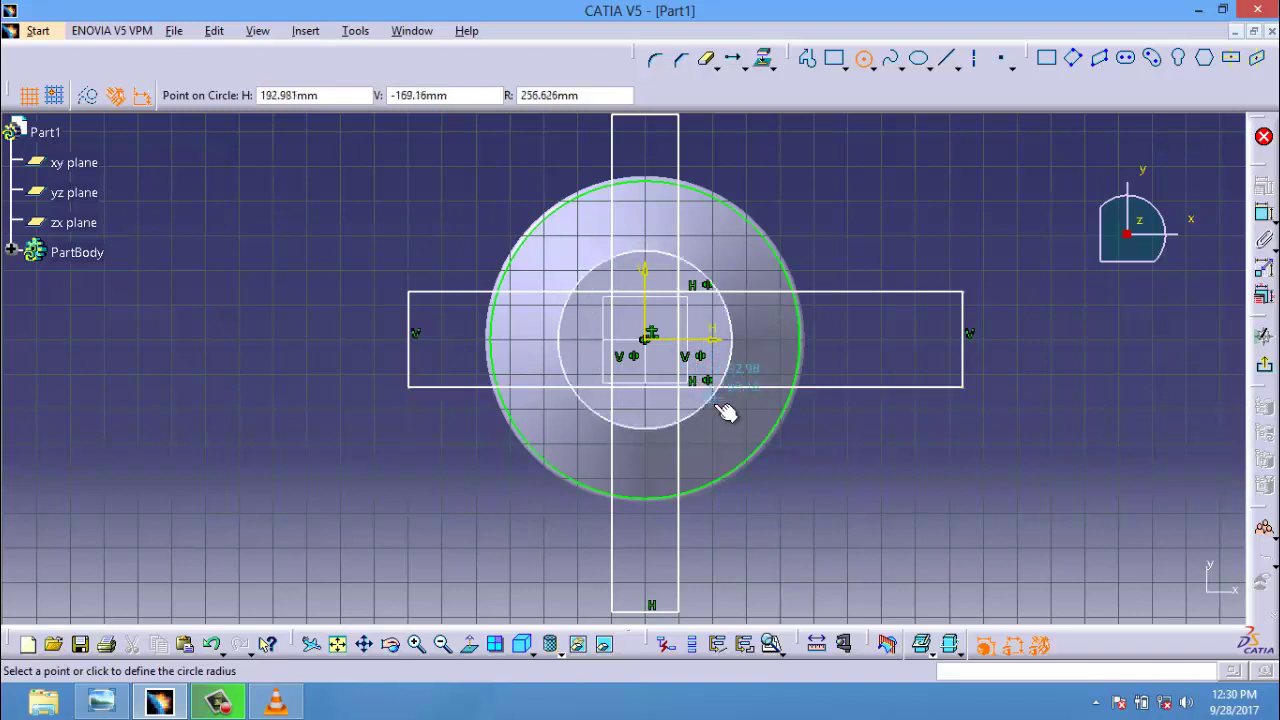
left_click(719, 408)
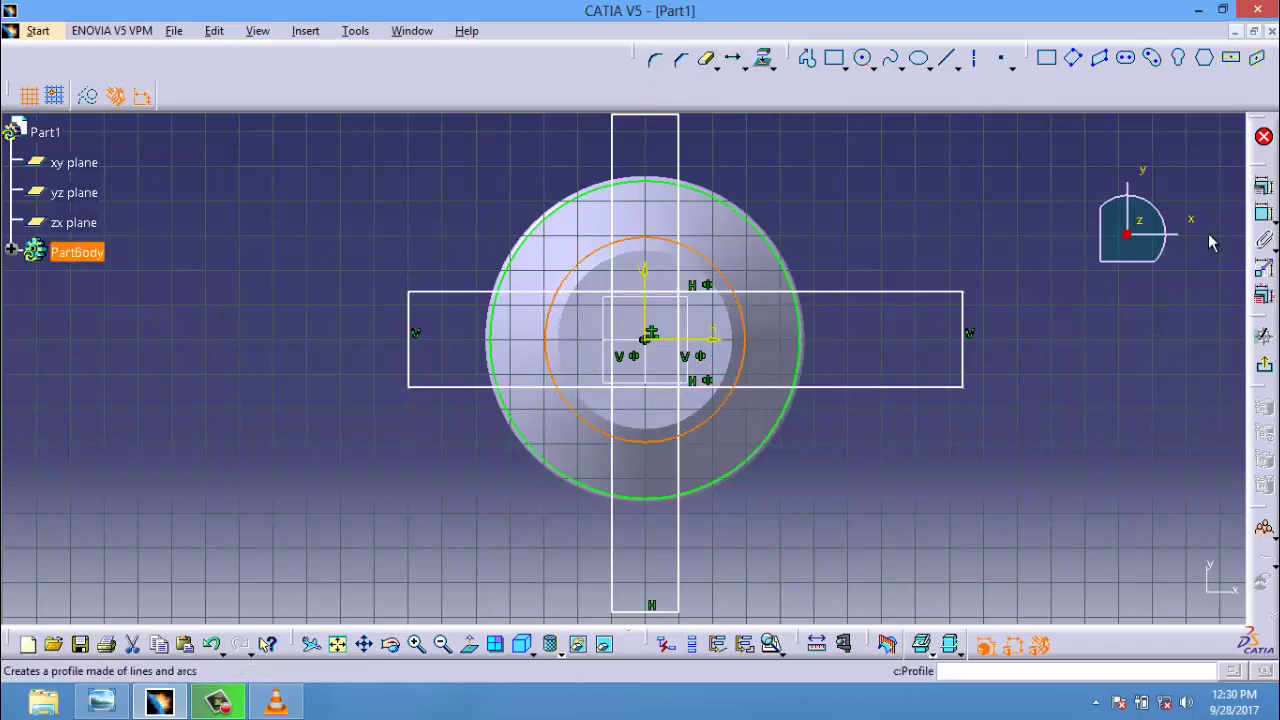
left_click(1264, 213)
Dimension the origin circle to a 550 diameter
left_click(858, 194)
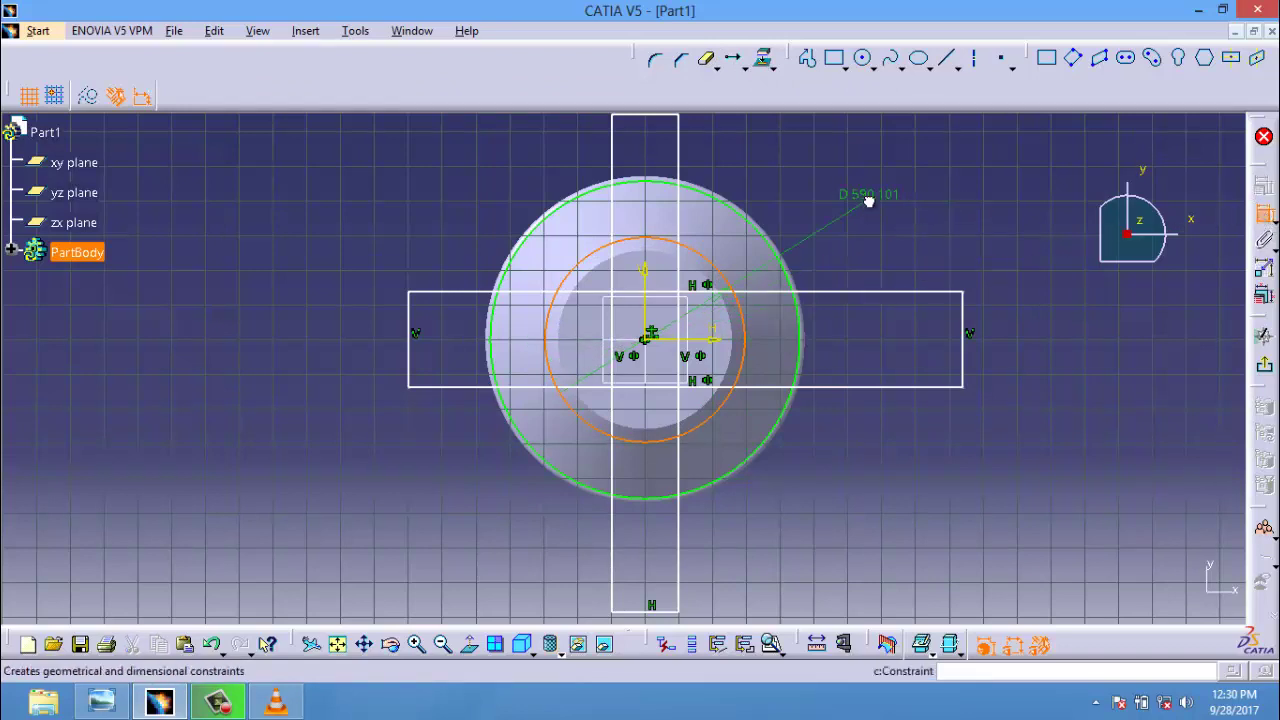
double_click(885, 192)
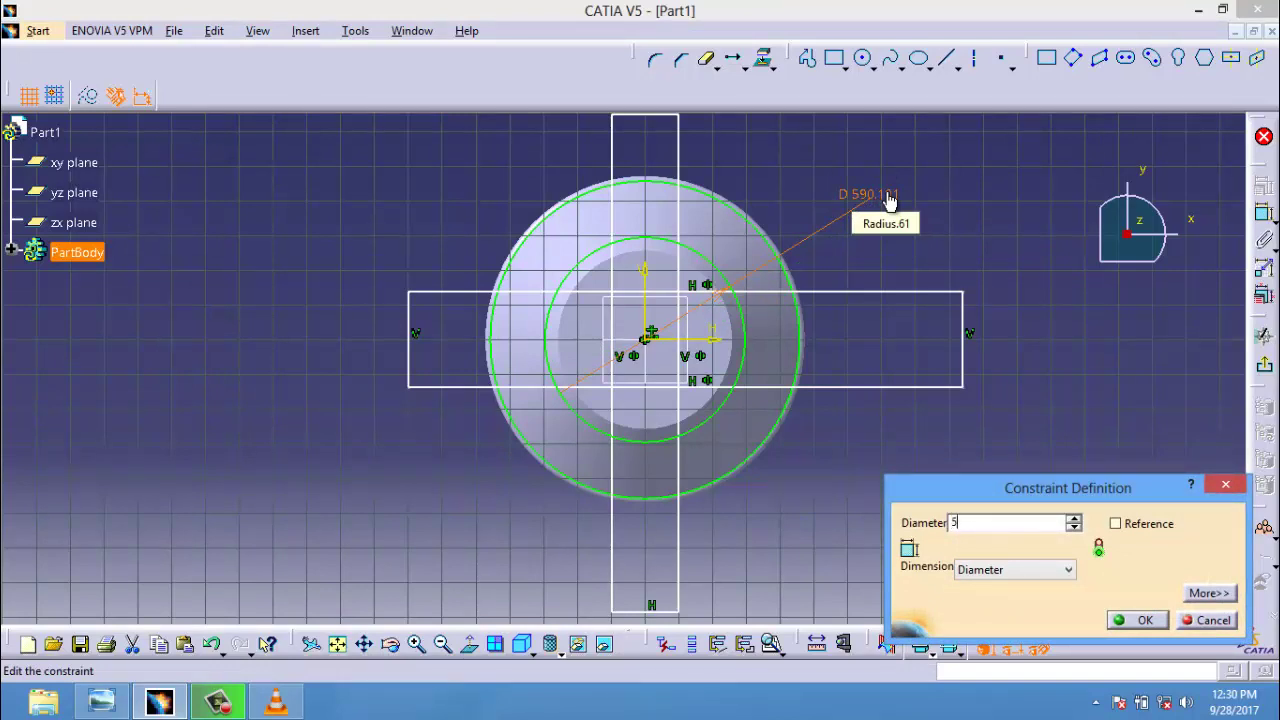
key("Return")
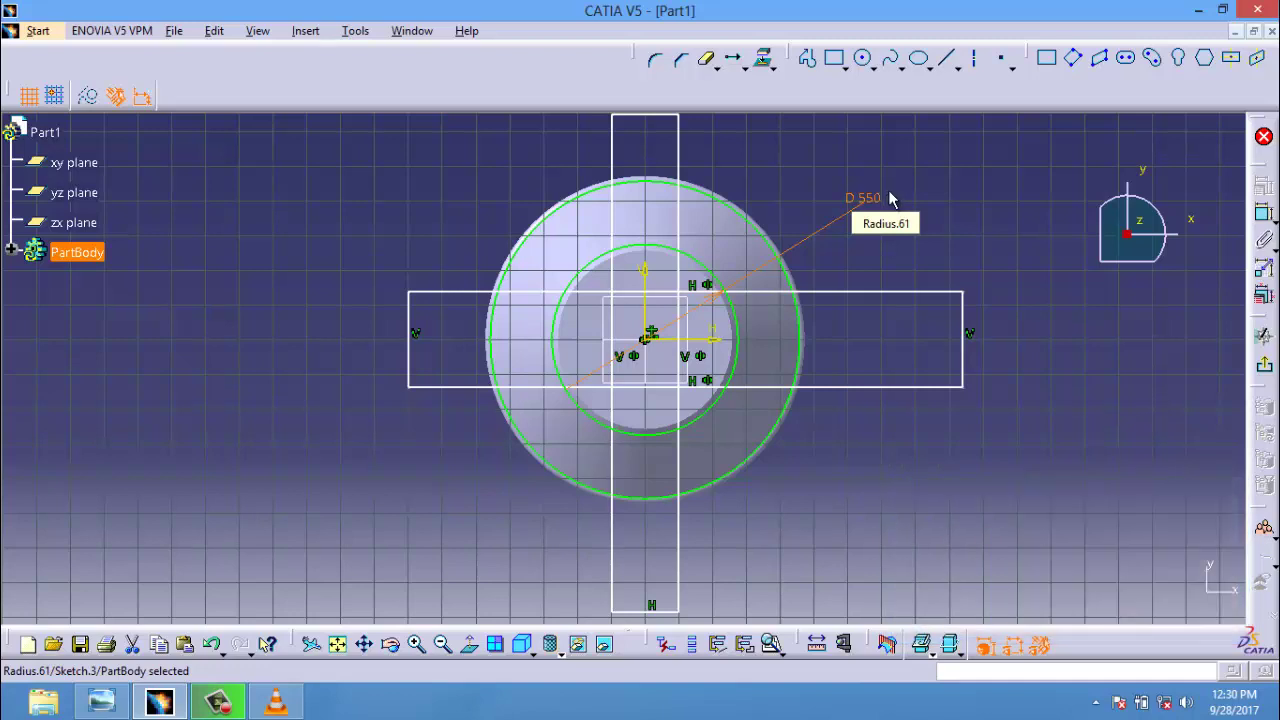
scroll(520, 290, "up", 3)
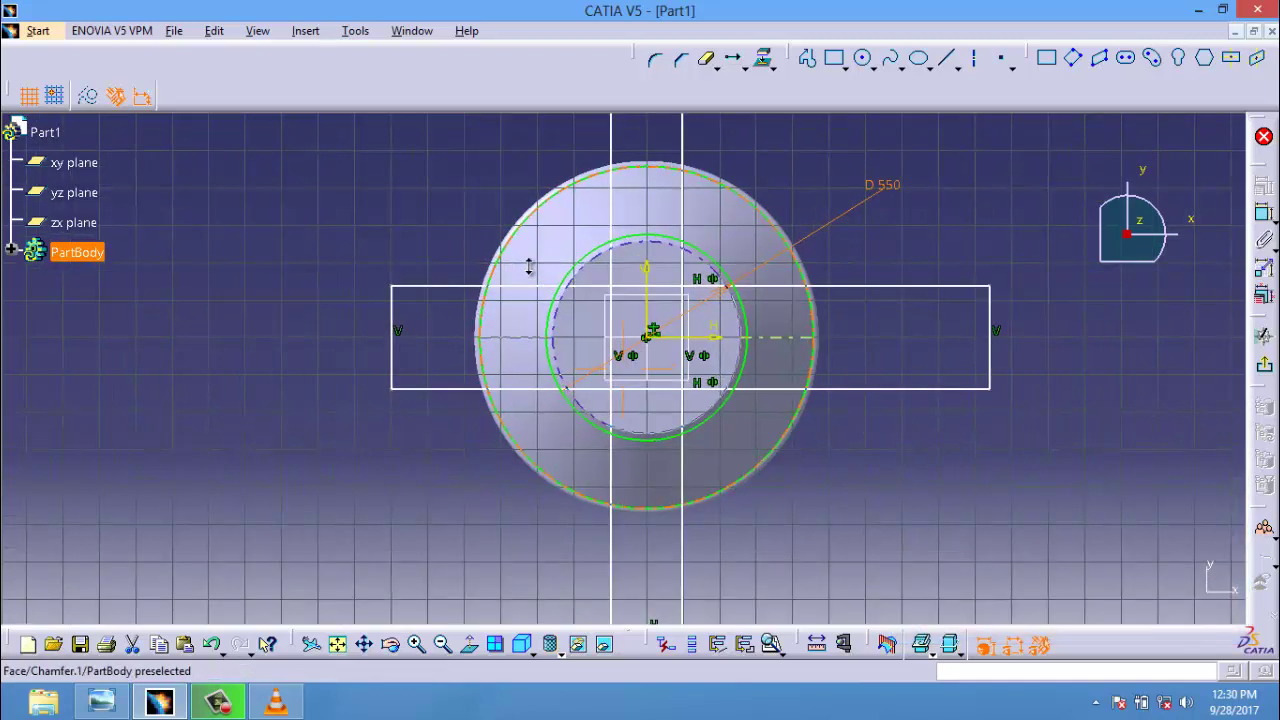
middle_click_drag(609, 306, 630, 398)
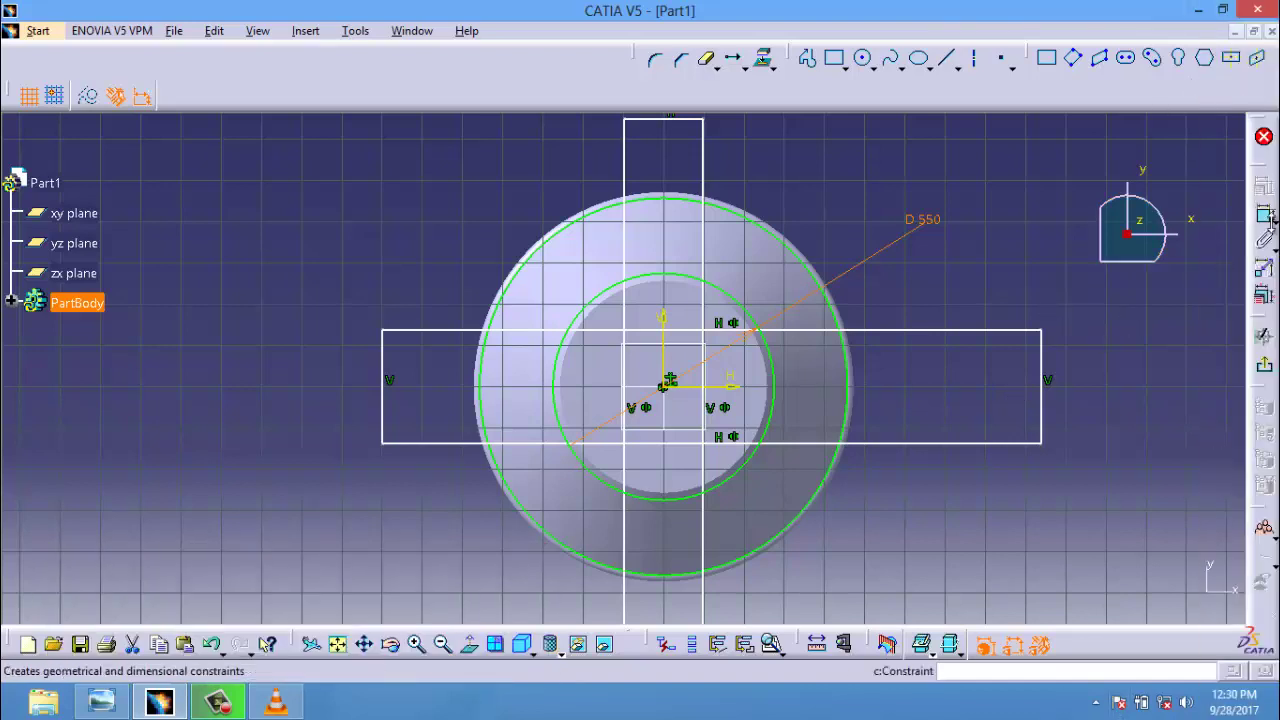
Constrain the horizontal bar's height to 200
left_click(1265, 216)
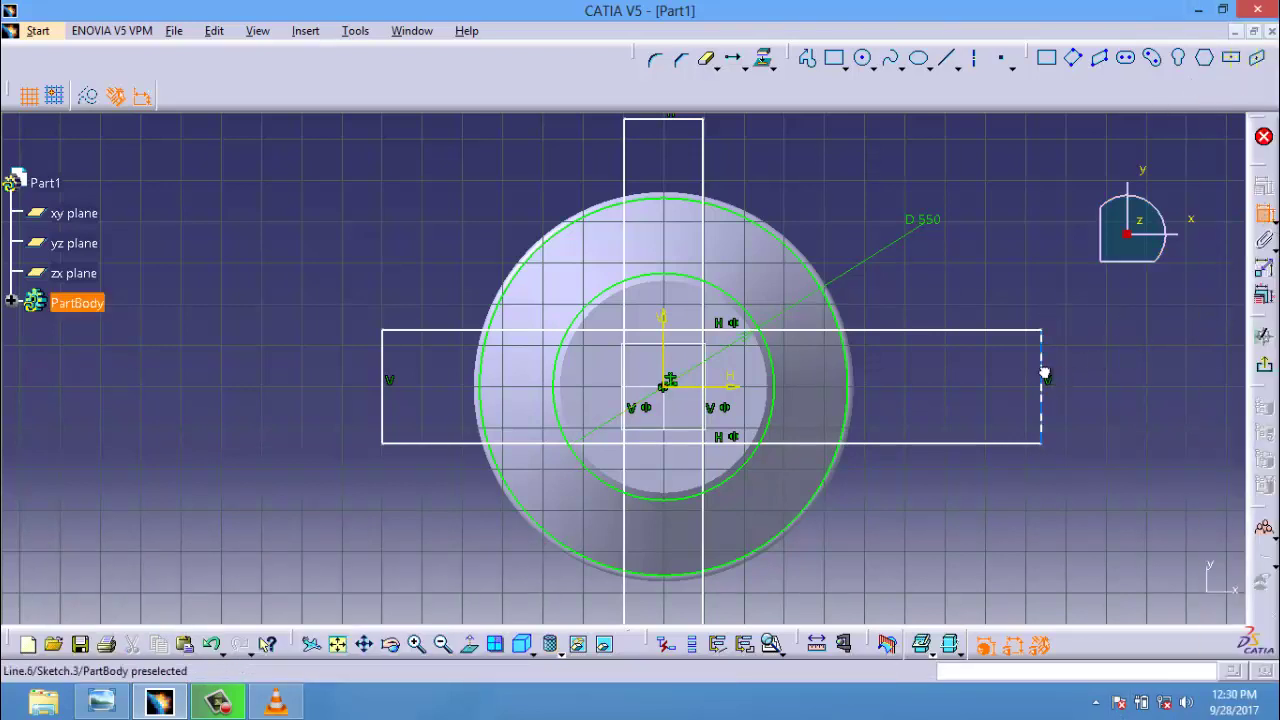
left_click(1044, 374)
left_click(1154, 360)
double_click(1155, 360)
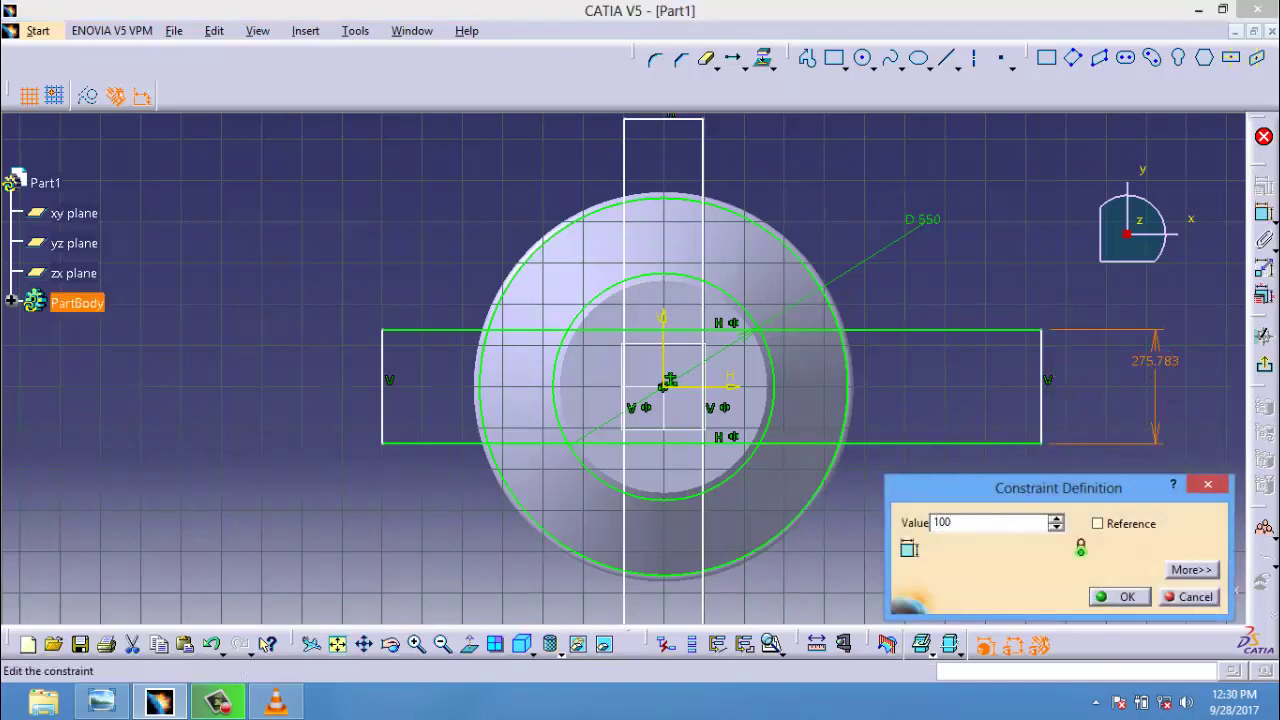
type("100")
key("Return")
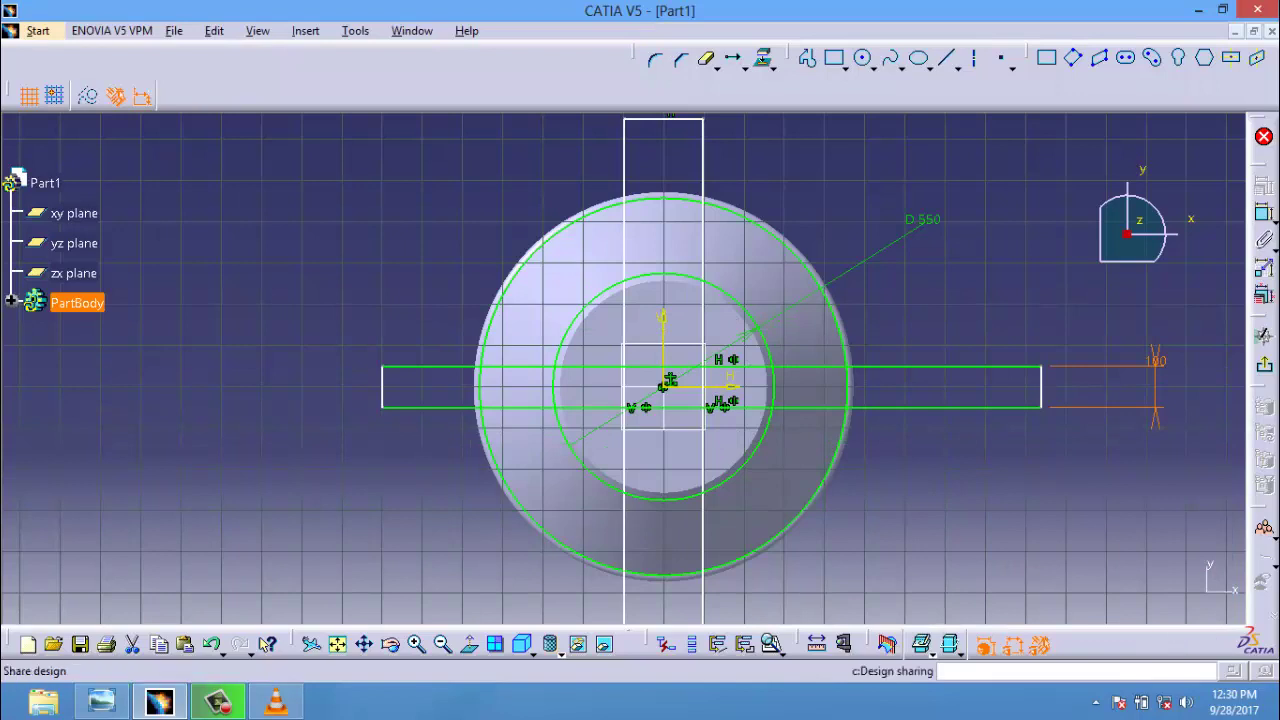
double_click(1157, 361)
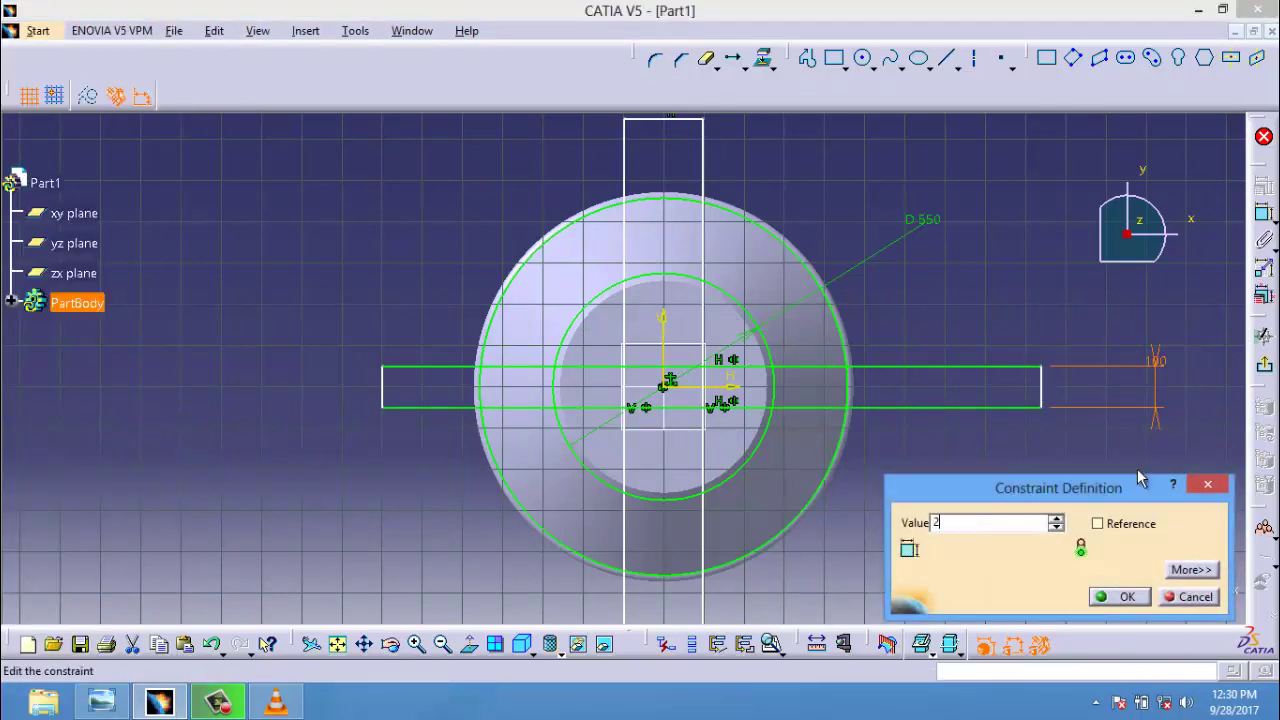
type("200")
key("Return")
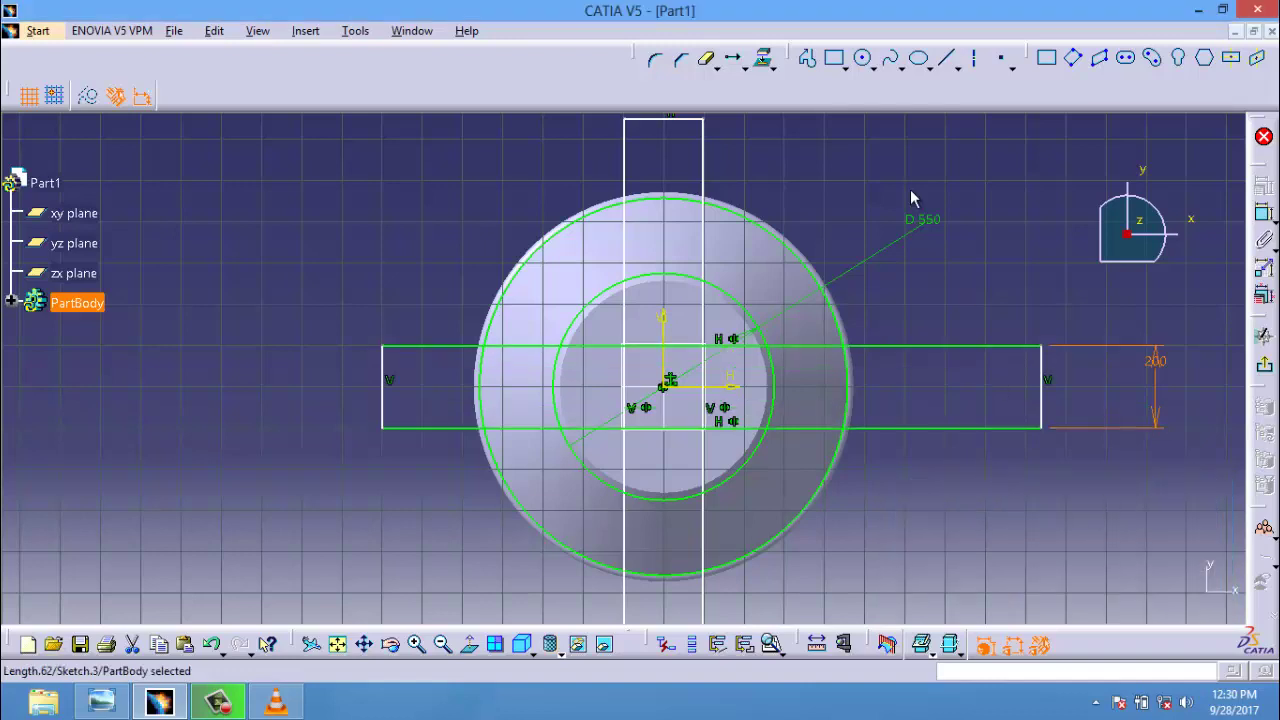
Constrain the vertical bar's width to 200
middle_click_drag(670, 143, 660, 303)
left_click(1254, 216)
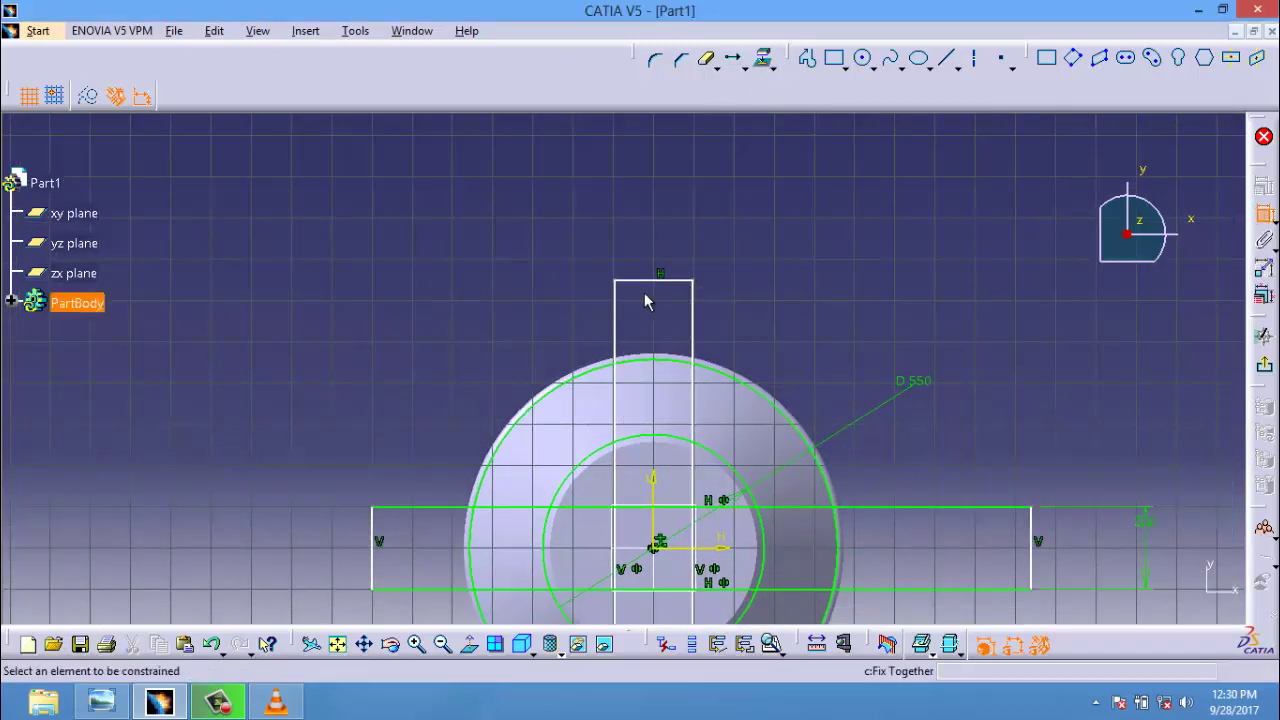
left_click(648, 281)
left_click(647, 222)
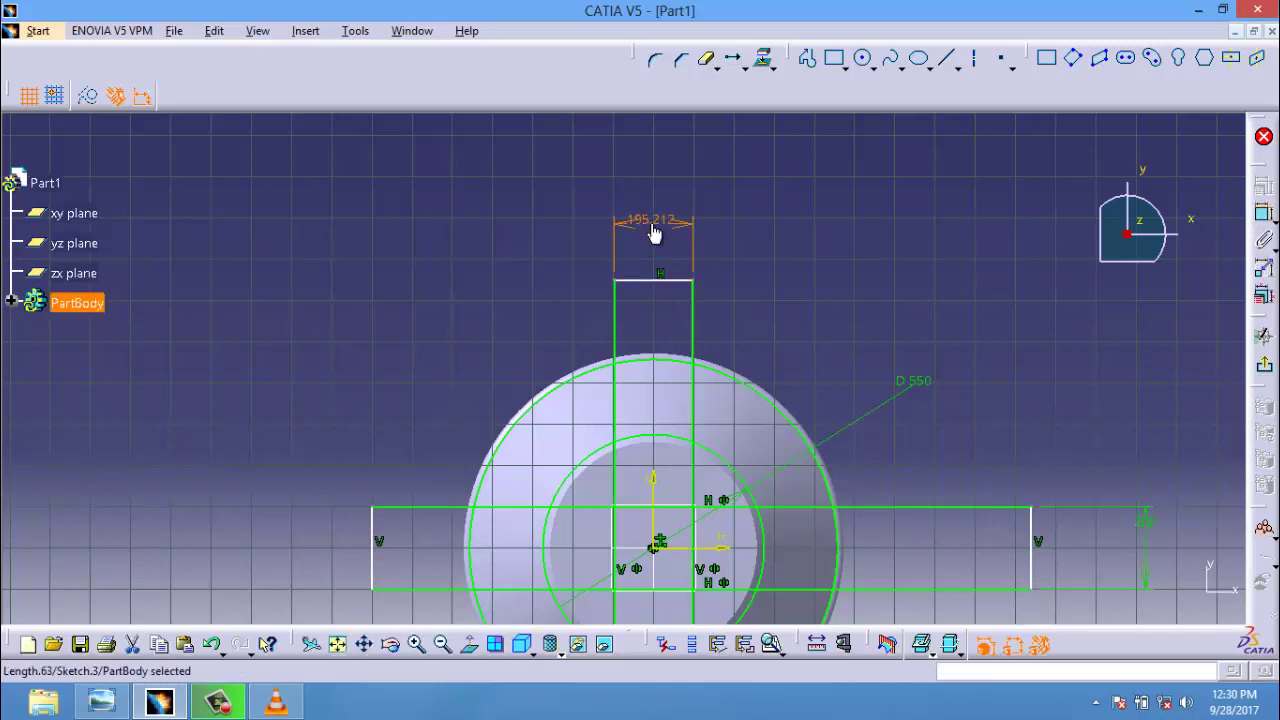
double_click(656, 220)
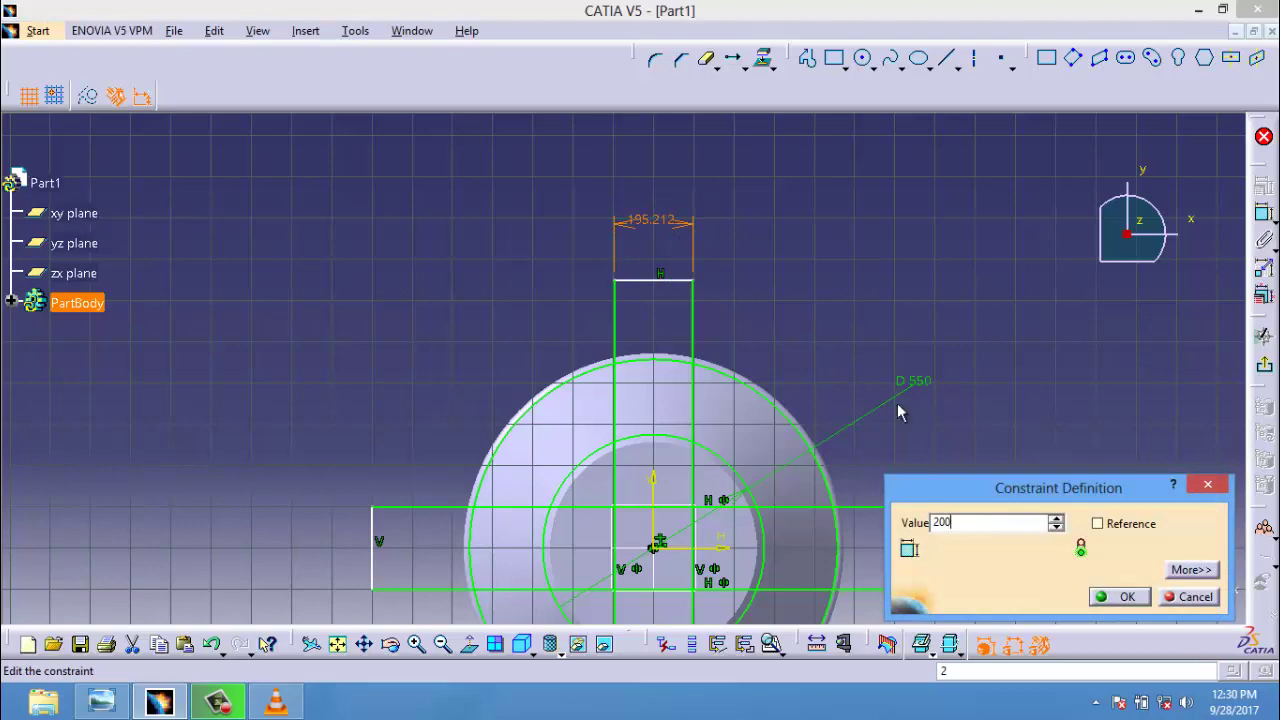
type("200")
left_click(1127, 597)
mouse_move(917, 486)
middle_mouse_down("ctrl")
mouse_move(898, 560)
mouse_move(883, 486)
mouse_move(900, 317)
mouse_move(885, 220)
middle_mouse_up("ctrl")
Quick Trim the overlapping bar and ring segments into a single cross-and-ring outline
left_click(706, 58)
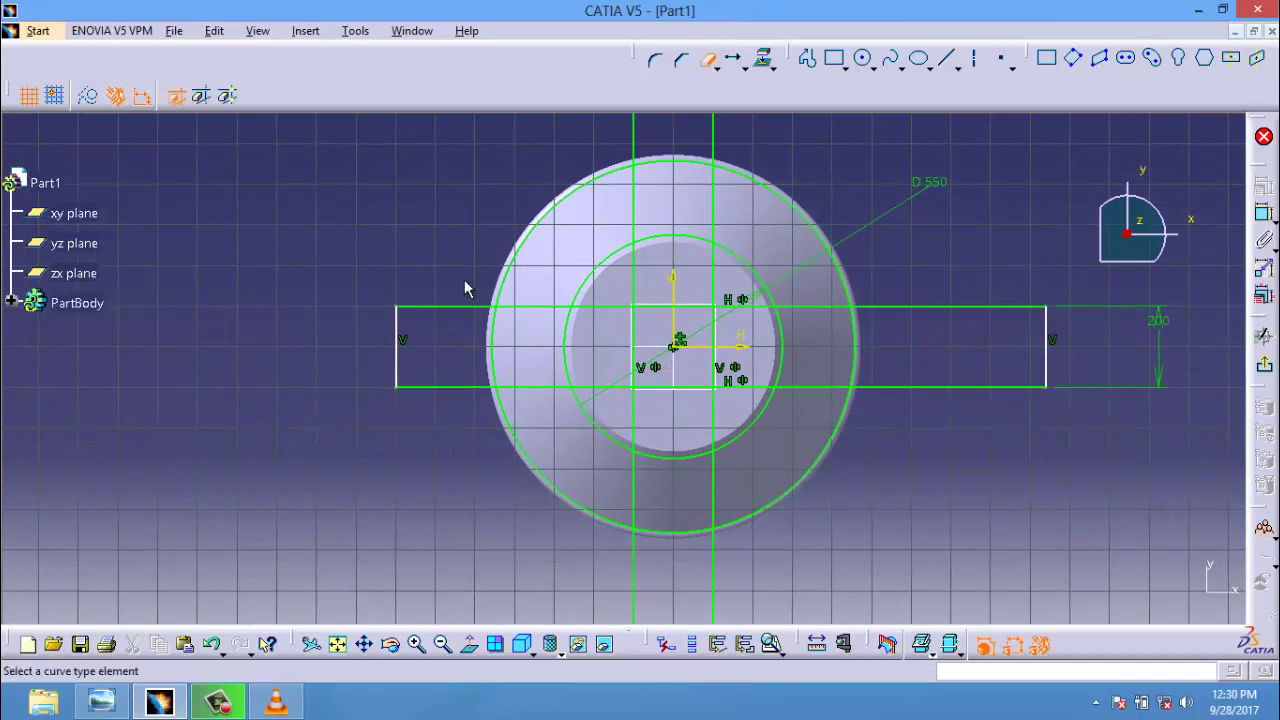
left_click(397, 320)
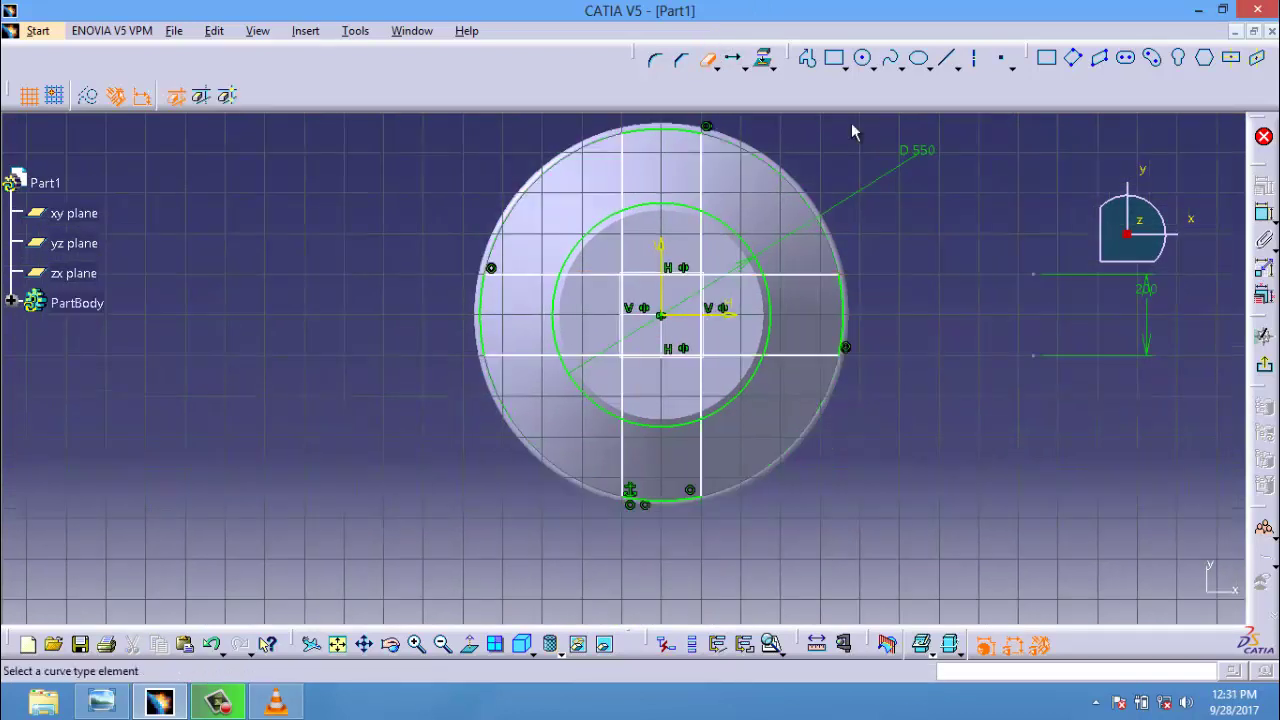
left_click(700, 385)
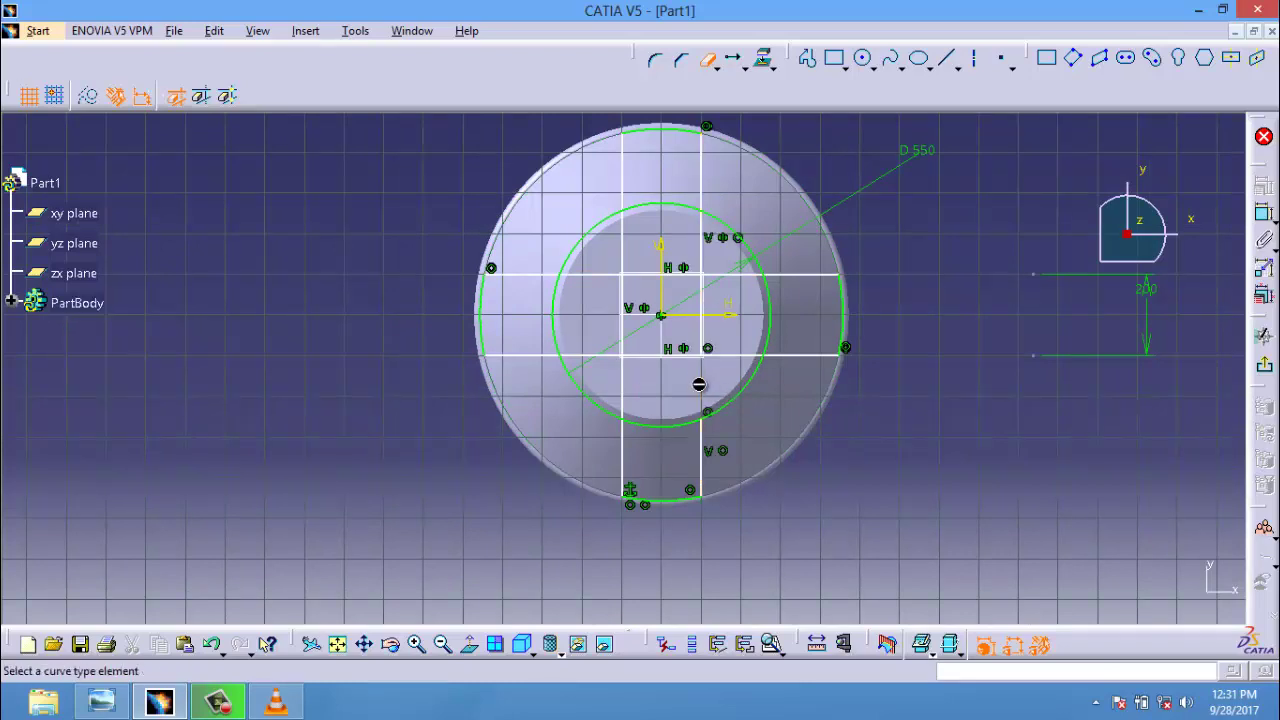
left_click(622, 385)
left_click(607, 358)
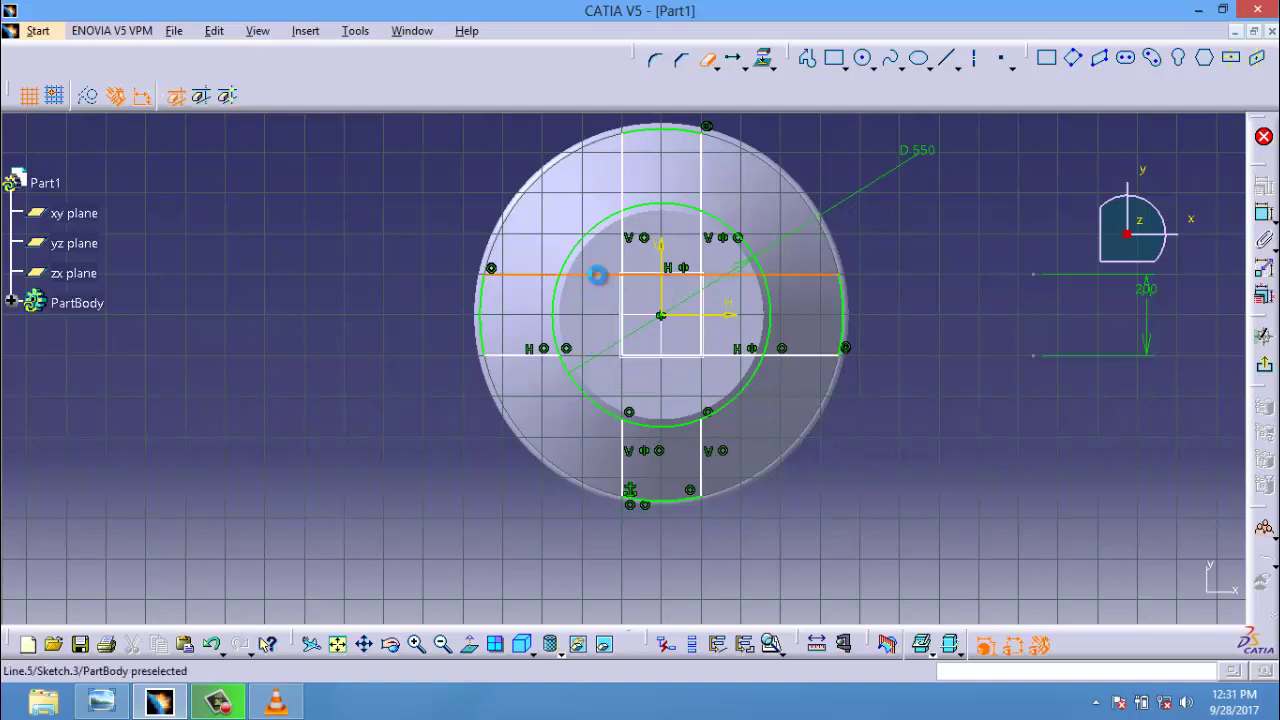
left_click(597, 275)
middle_click_drag(692, 236, 575, 185, "ctrl")
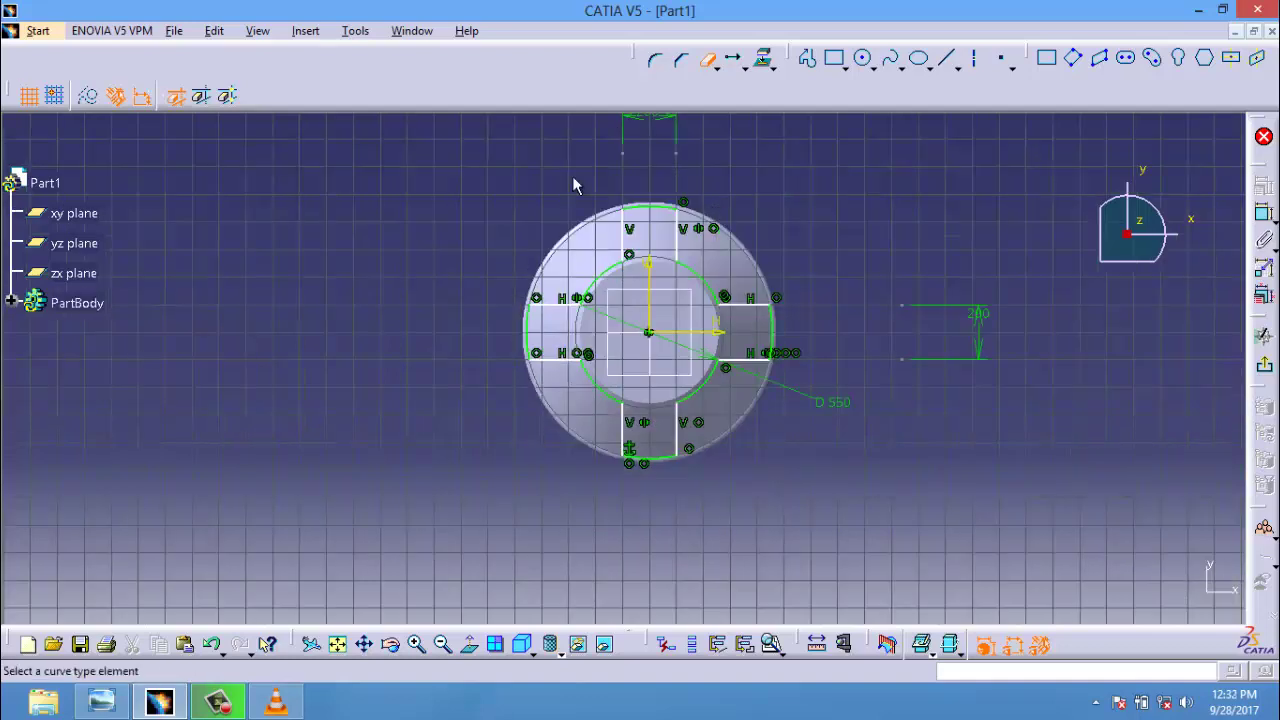
Check the profile with Sketch Analysis, then exit the sketch to the 3D part
left_click(355, 31)
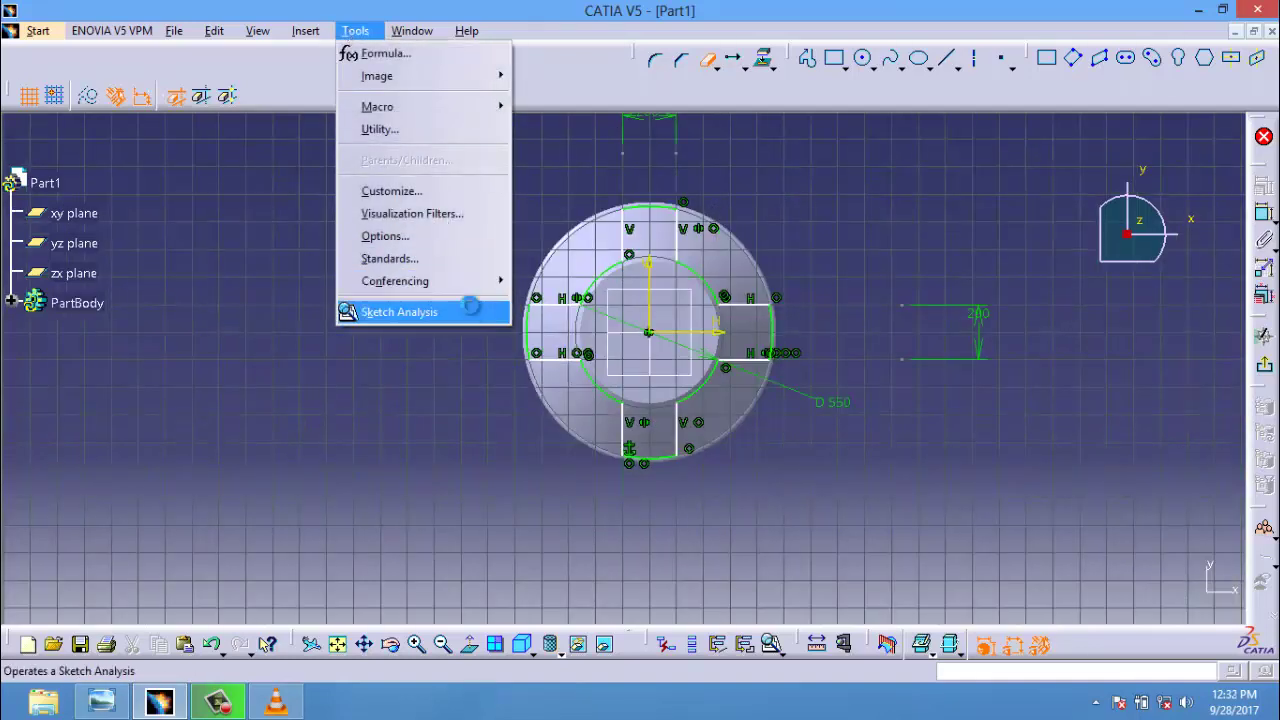
left_click(398, 308)
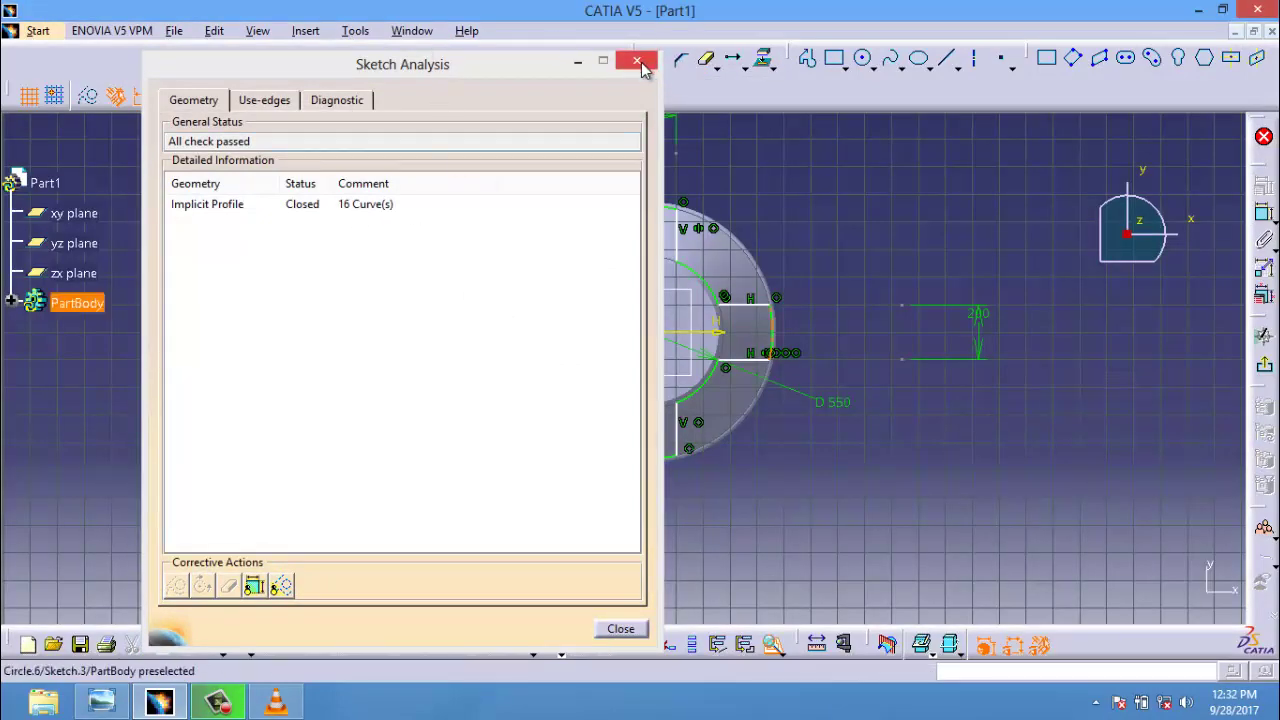
left_click(637, 61)
left_click(1262, 367)
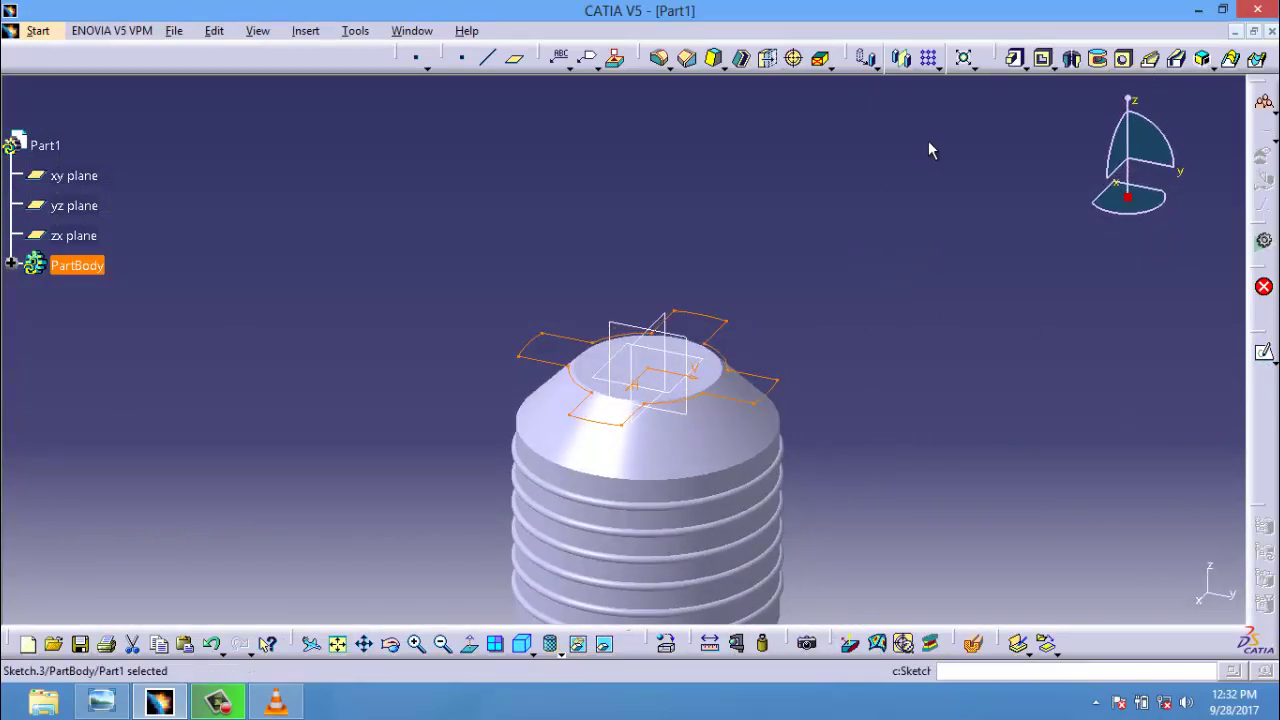
Pad the cross profile 200 mm in reversed direction, then select the pad's top face
left_click(1015, 58)
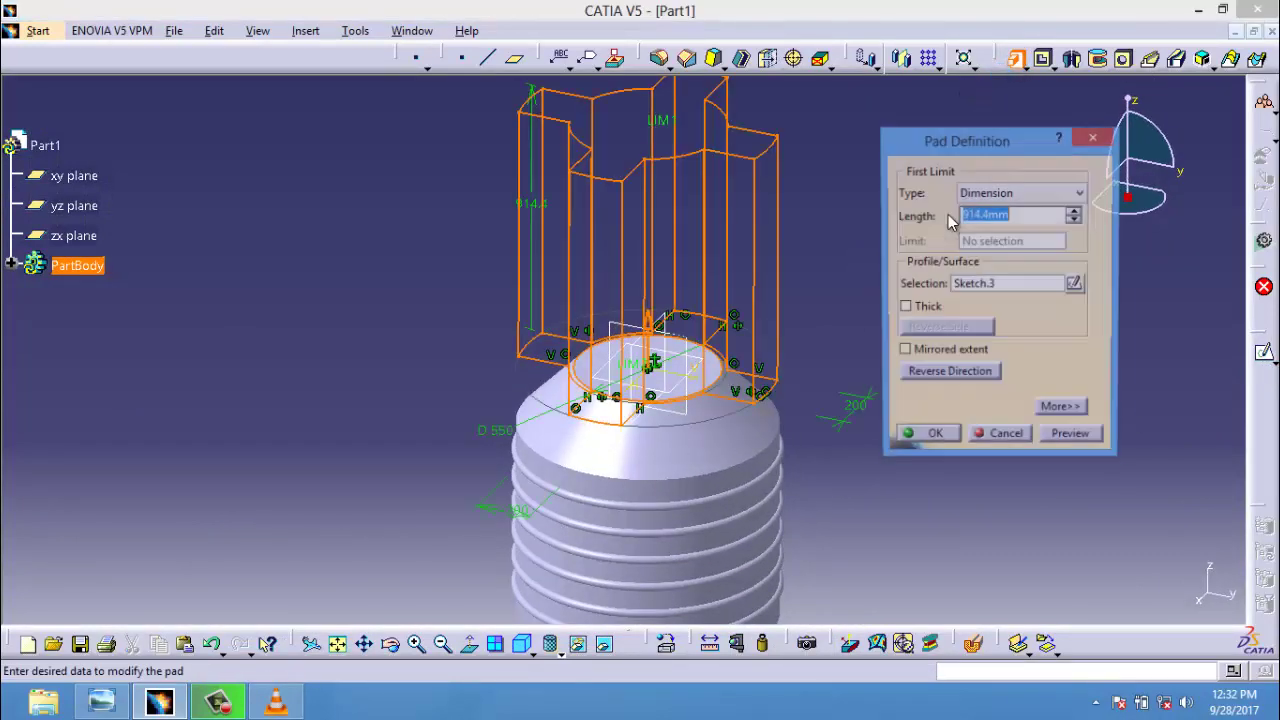
left_click(960, 377)
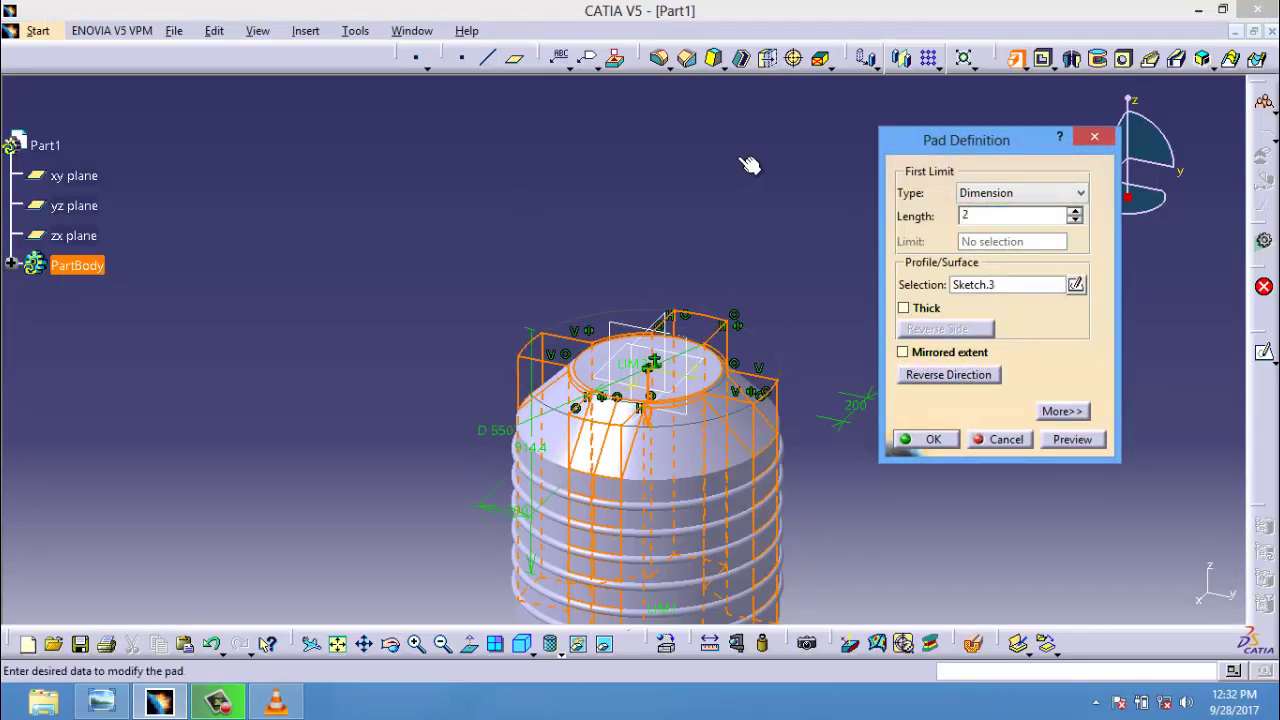
left_click(1060, 441)
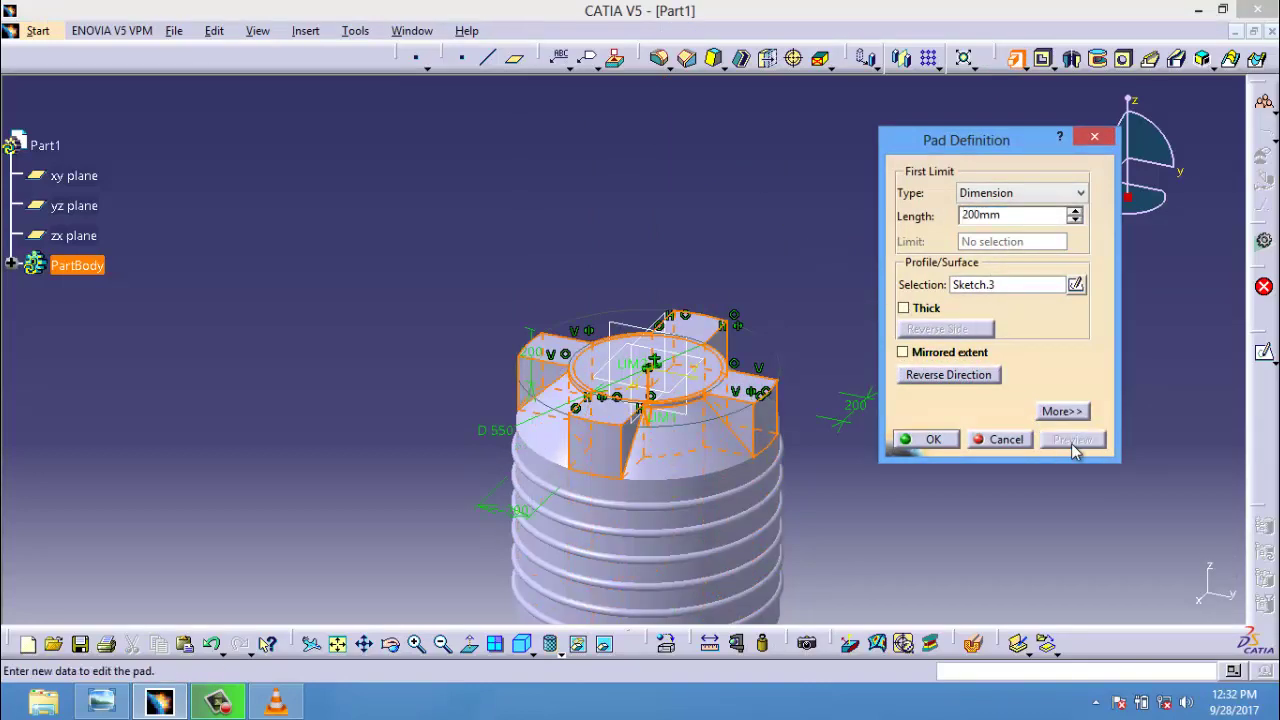
left_click(922, 440)
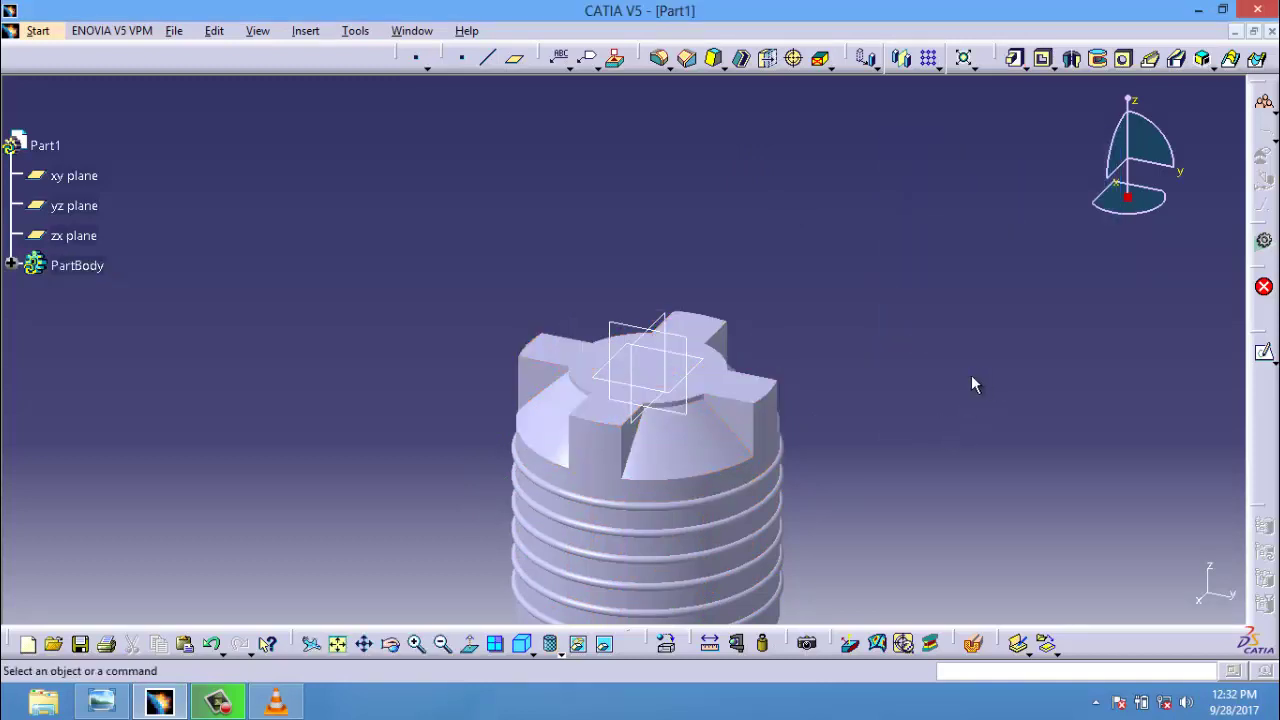
left_click(735, 372)
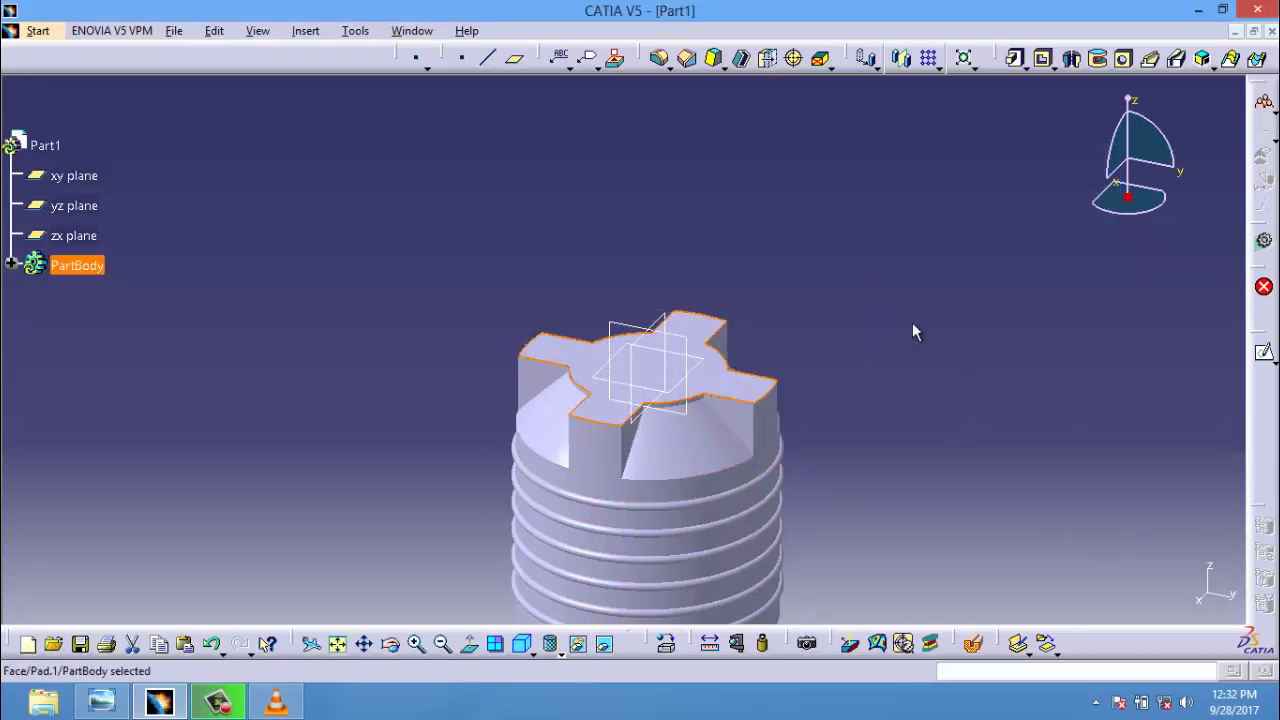
Start a sketch on the pad's top face and draw a 450 mm origin-centred circle
left_click(1265, 357)
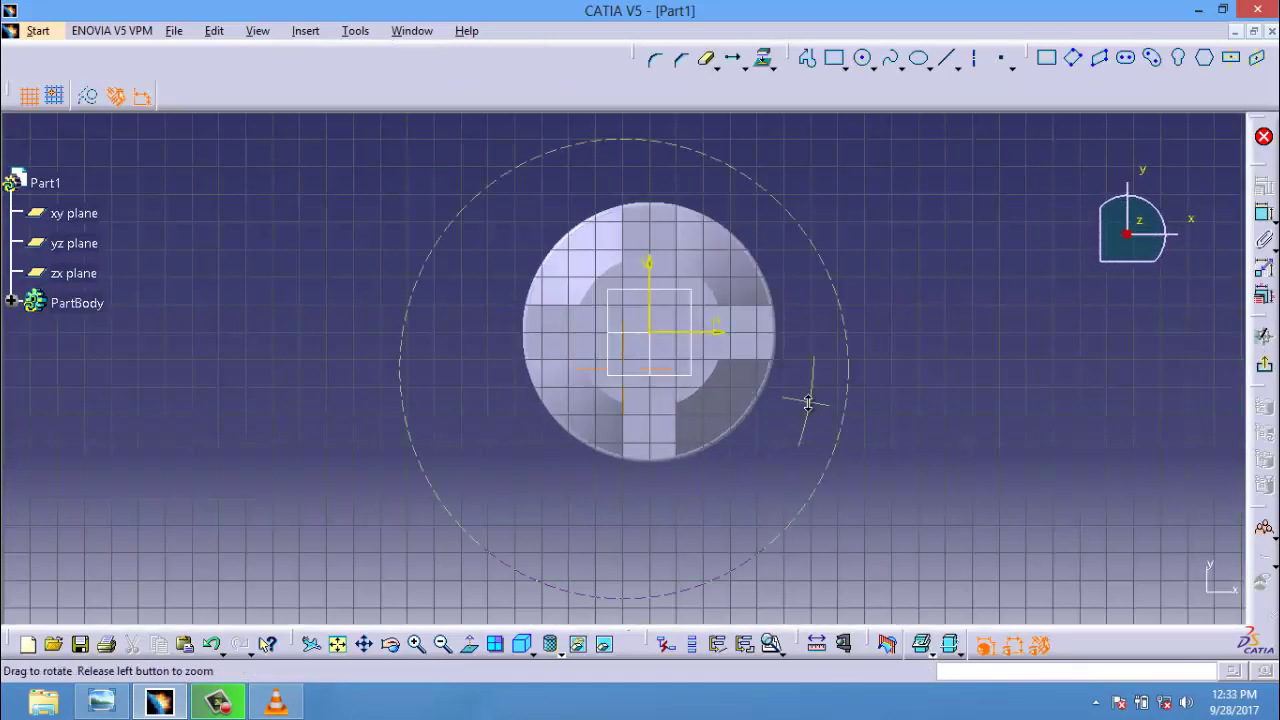
middle_click_drag(808, 403, 837, 314)
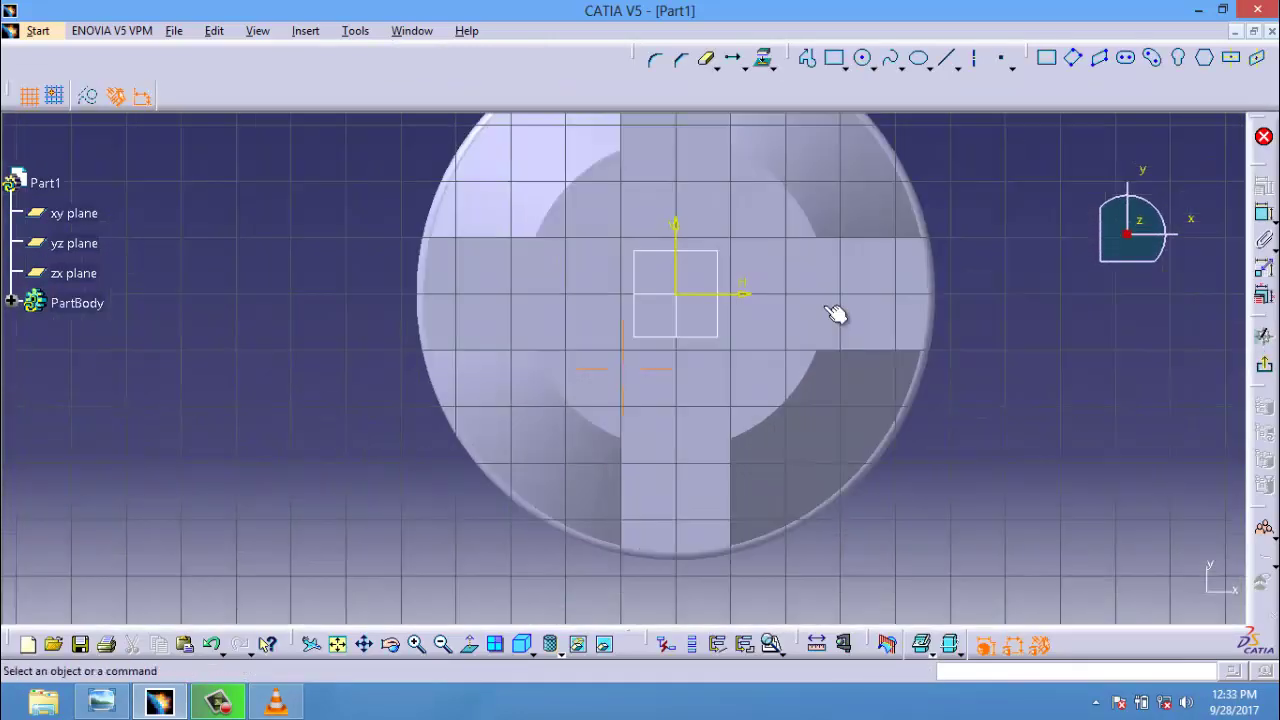
left_click(865, 60)
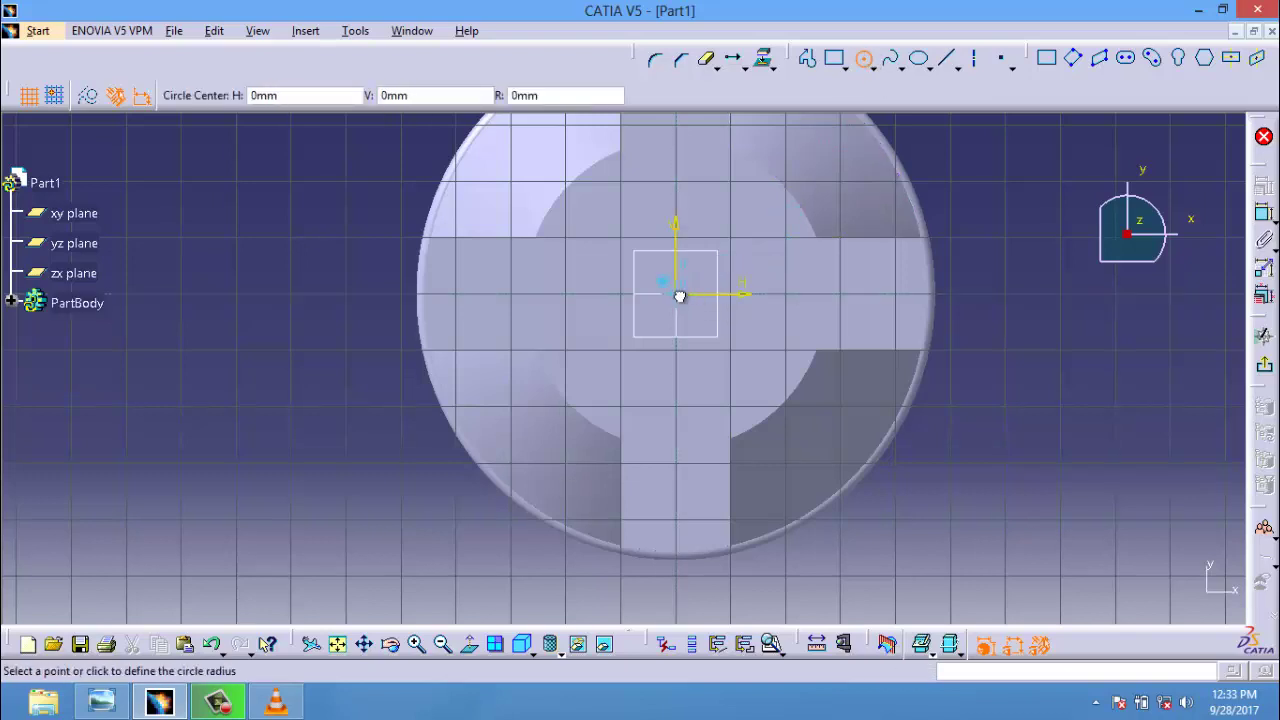
left_click(765, 394)
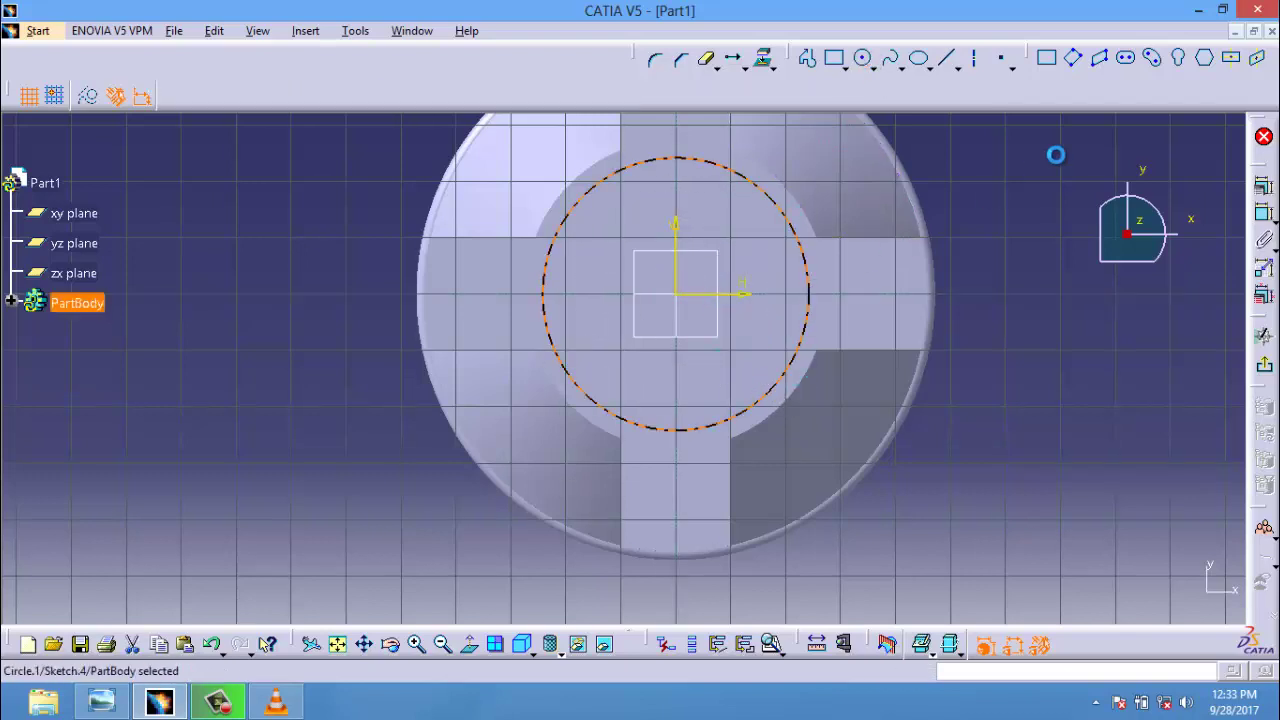
left_click(1256, 214)
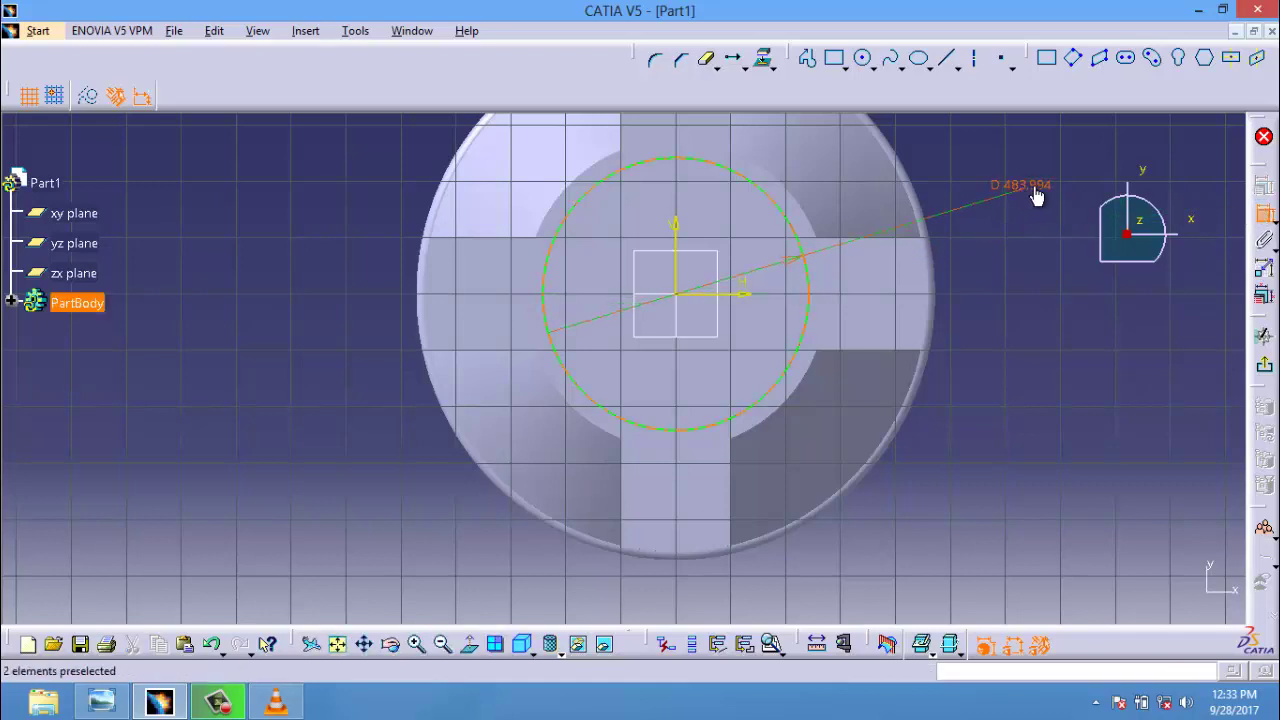
left_click(1038, 185)
double_click(1040, 190)
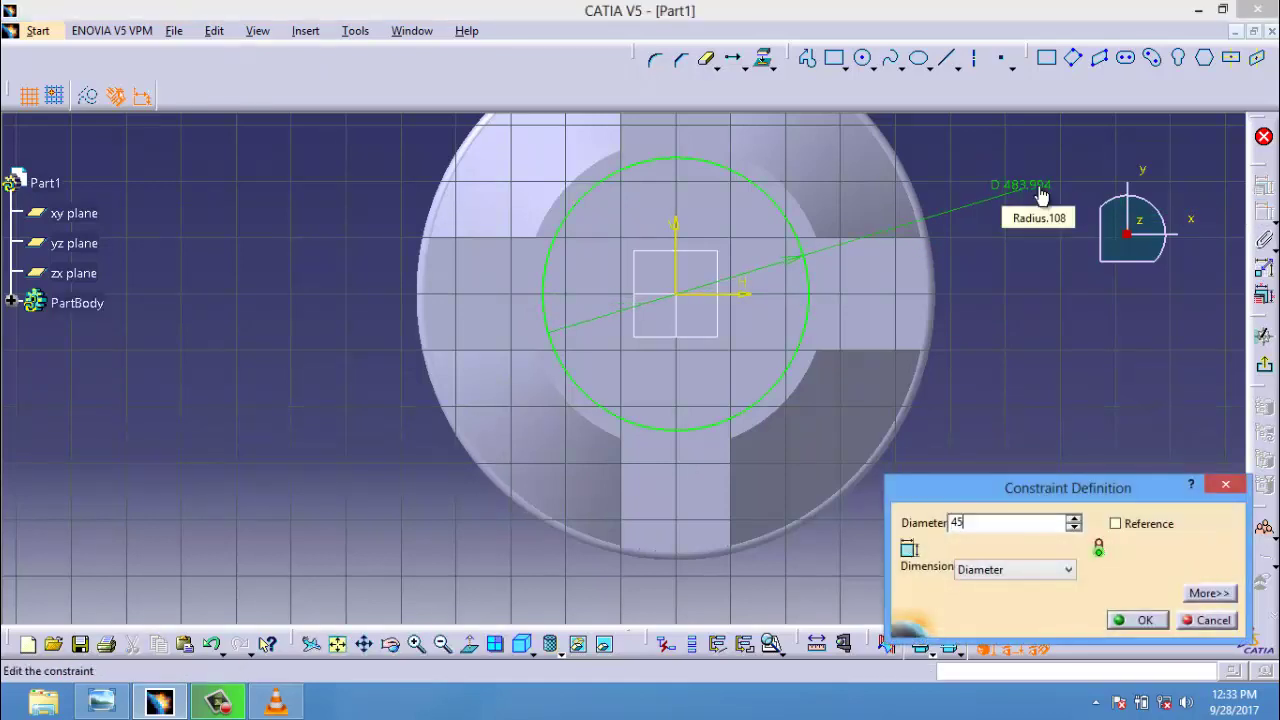
left_click(1137, 620)
Add a concentric 350 mm circle and exit the sketch
left_click(862, 58)
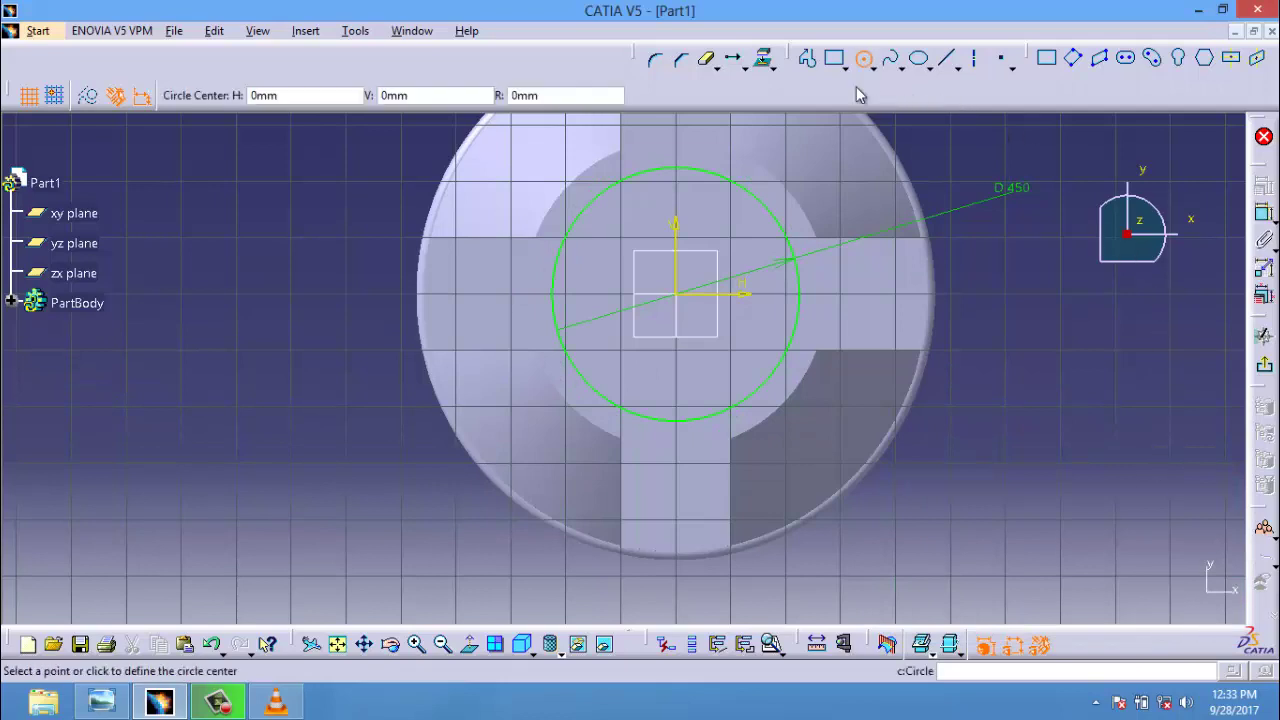
left_click(684, 297)
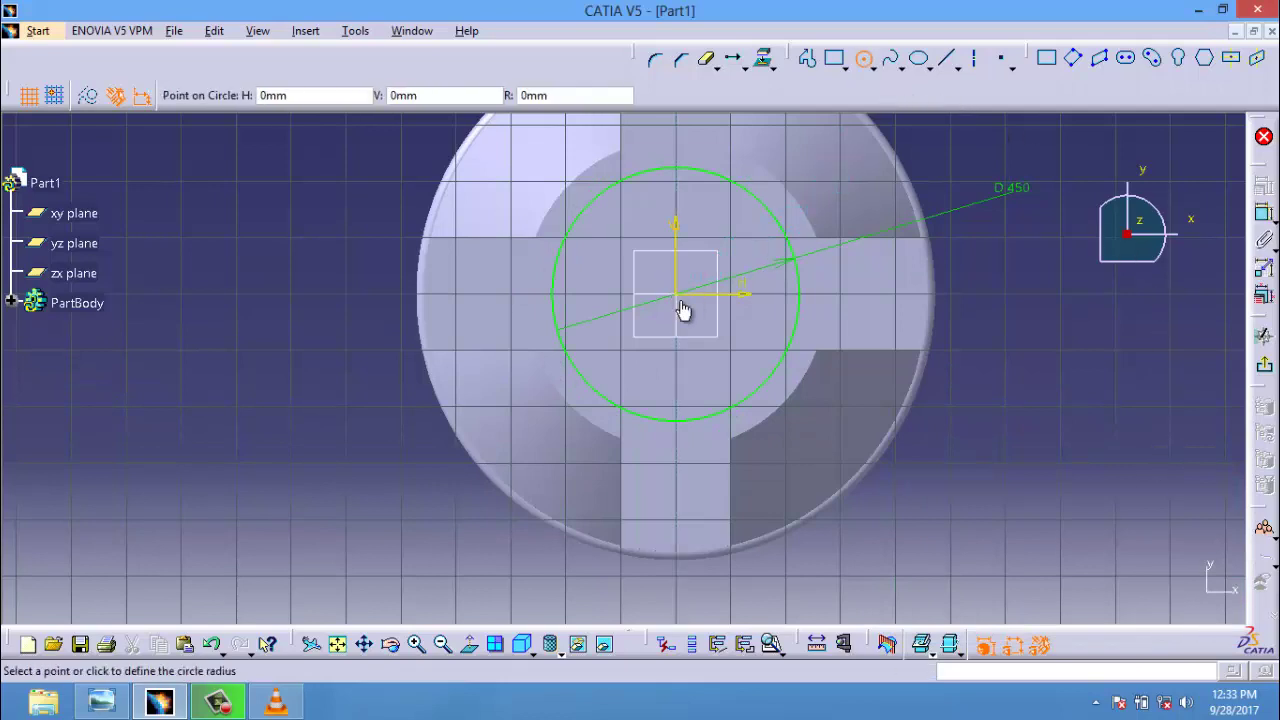
left_click(735, 378)
left_click(735, 378)
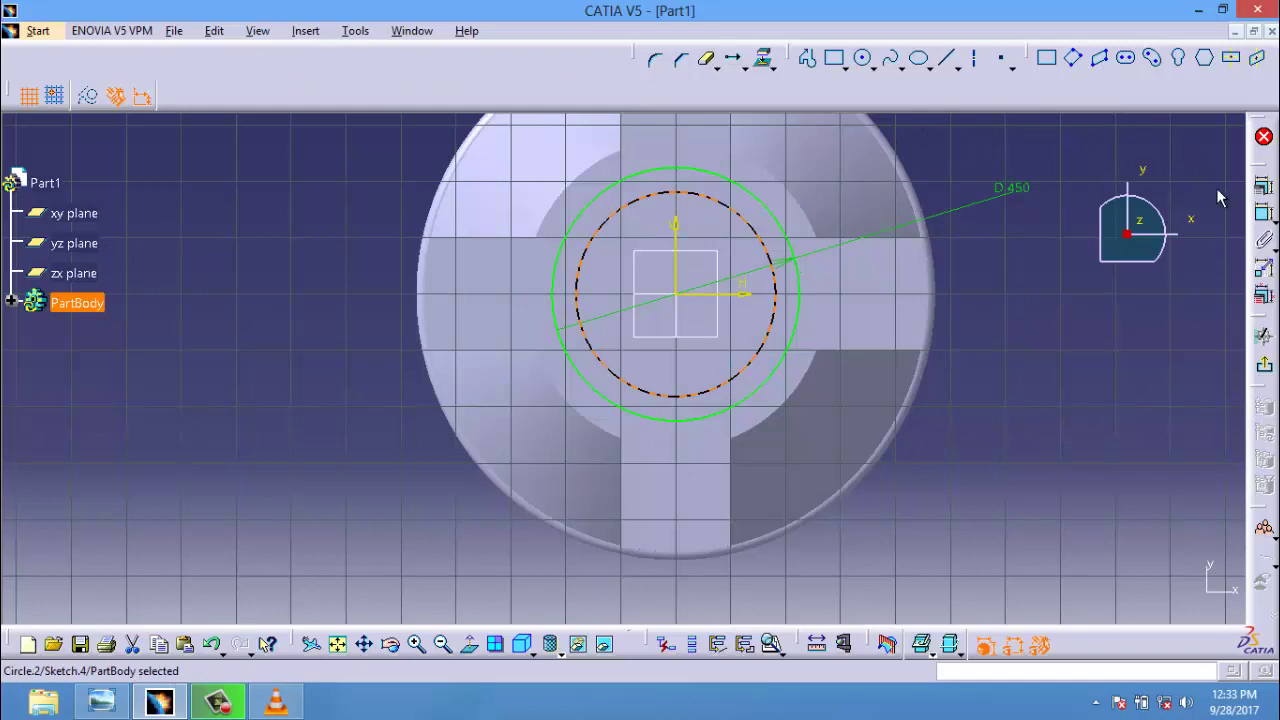
left_click(1262, 212)
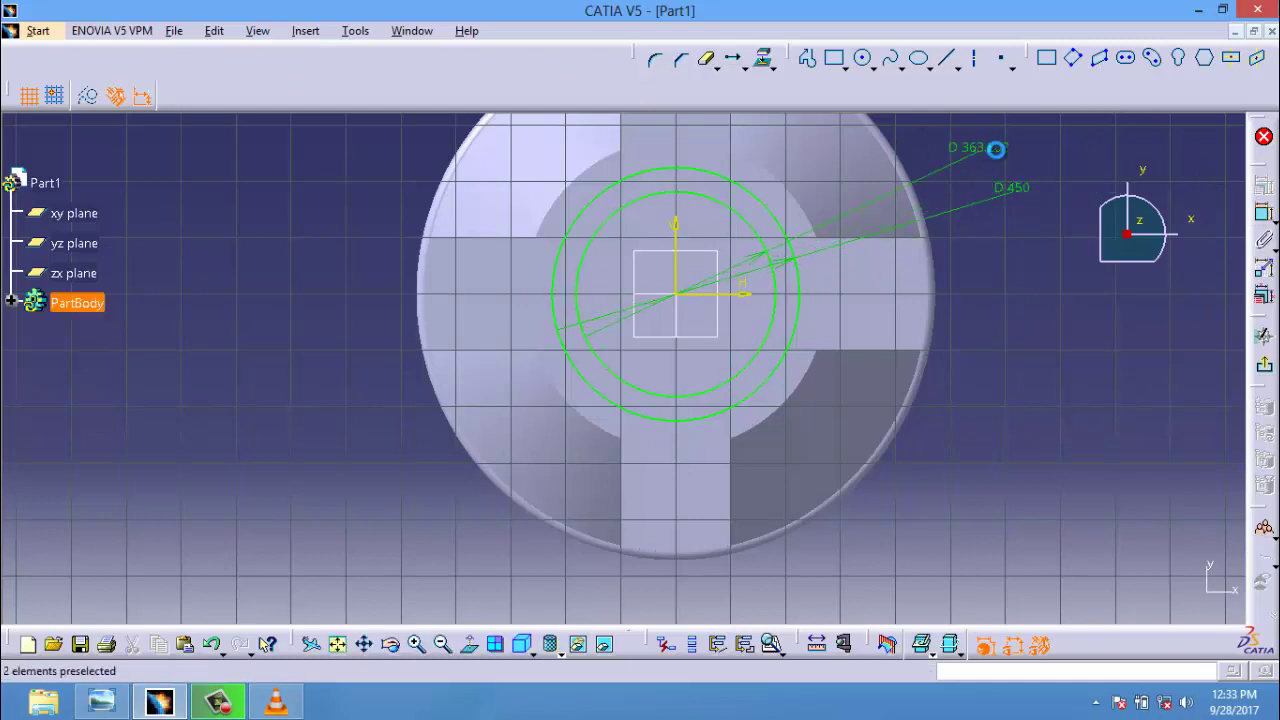
left_click(996, 148)
double_click(1000, 150)
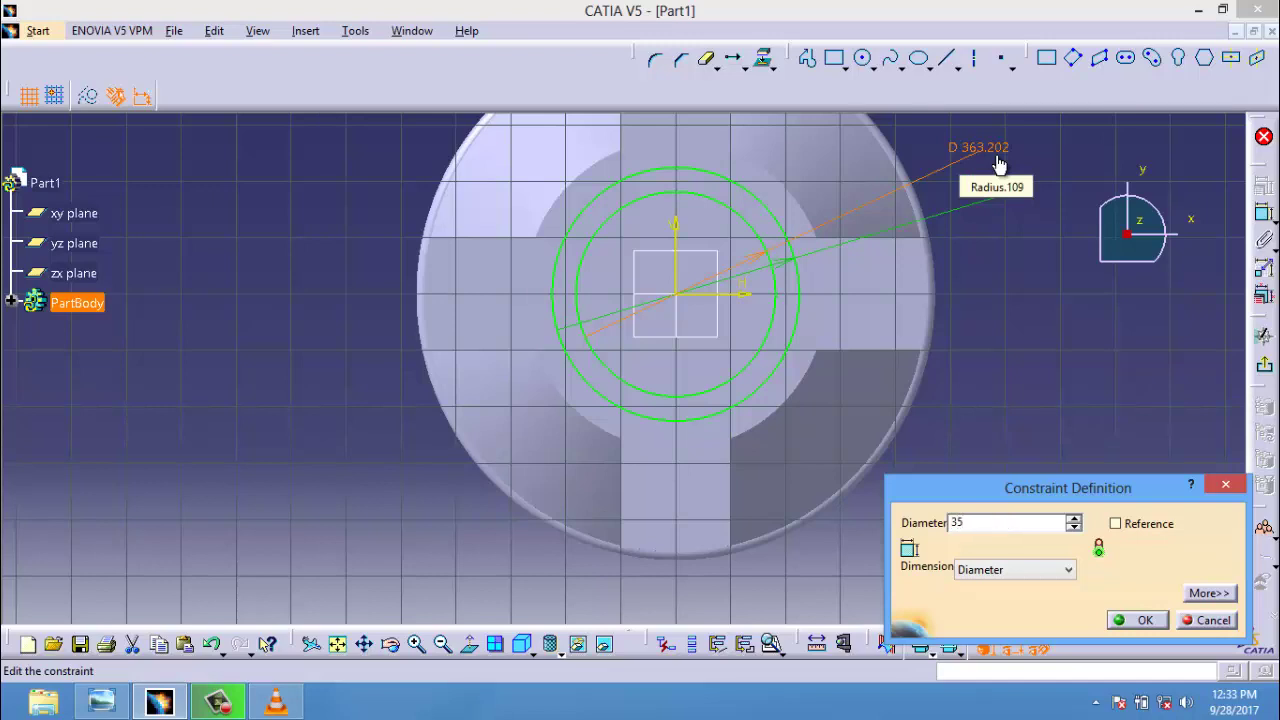
type("350mm")
left_click(1137, 620)
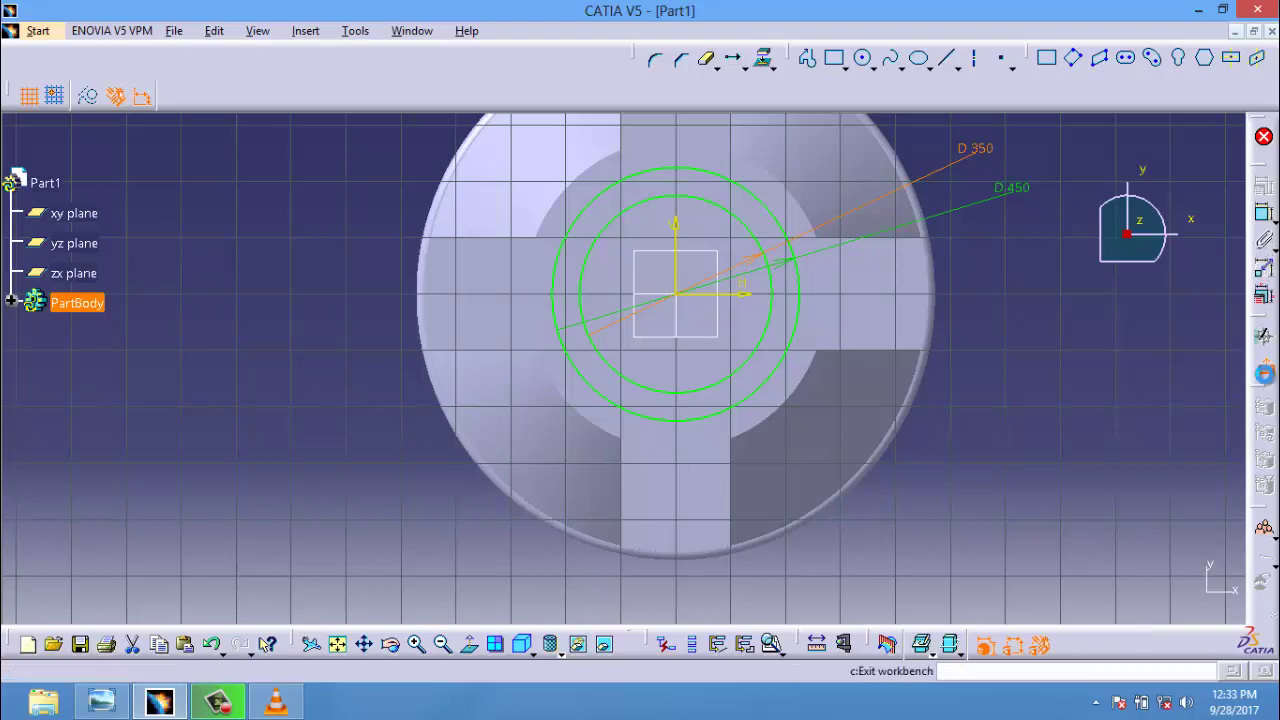
left_click(1266, 368)
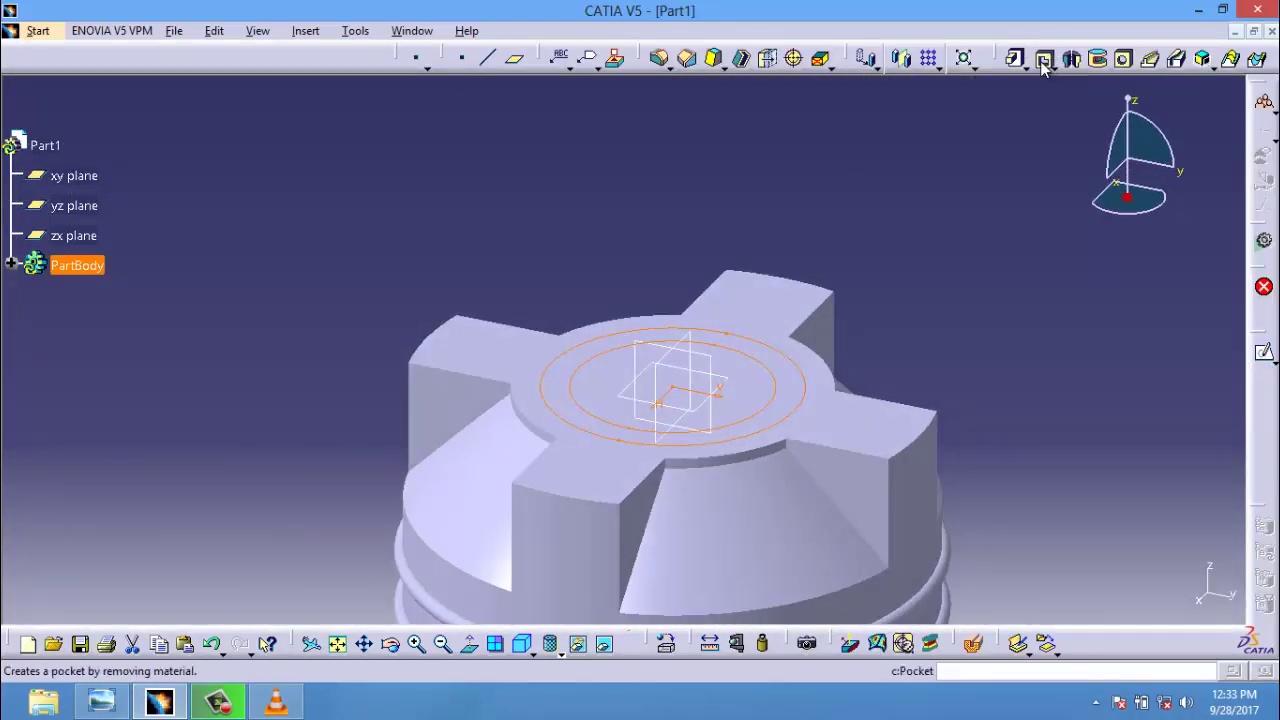
Pad the 450/350 mm ring sketch 50 mm, then select the recessed face inside the neck
left_click(1050, 68)
left_click(1040, 84)
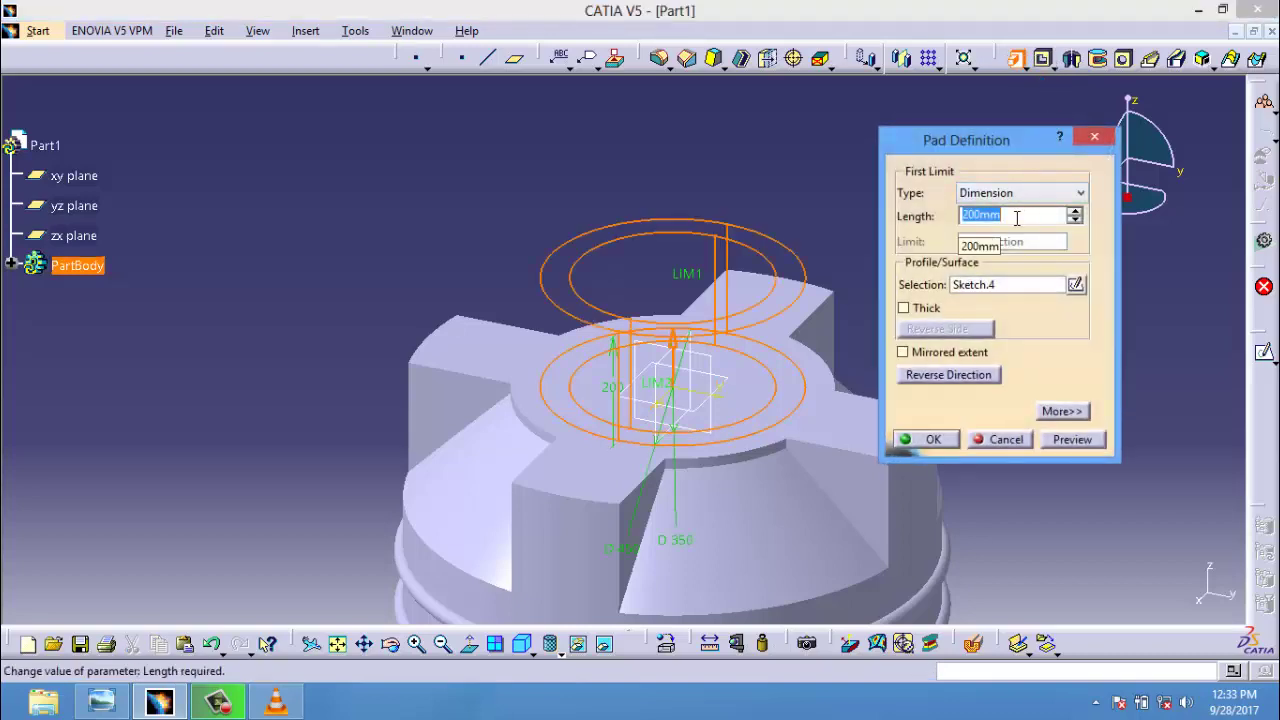
left_click(1072, 440)
left_click(912, 439)
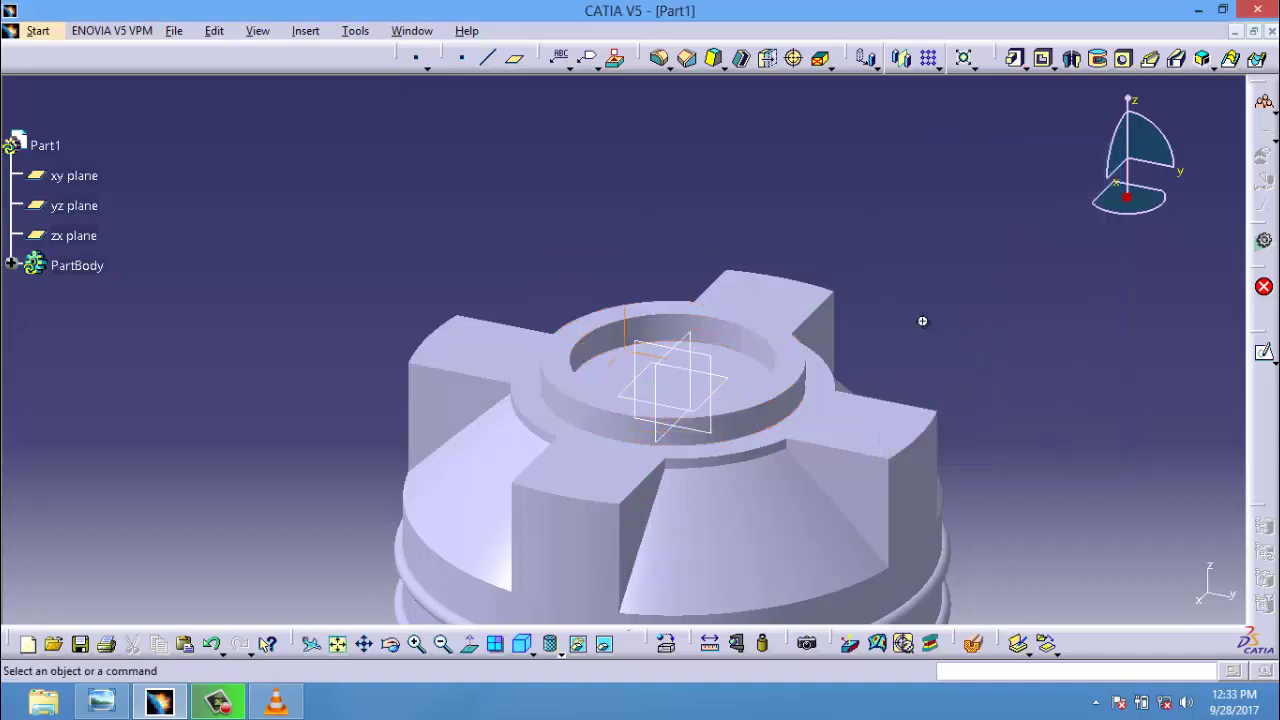
middle_click_drag(922, 321, 548, 499)
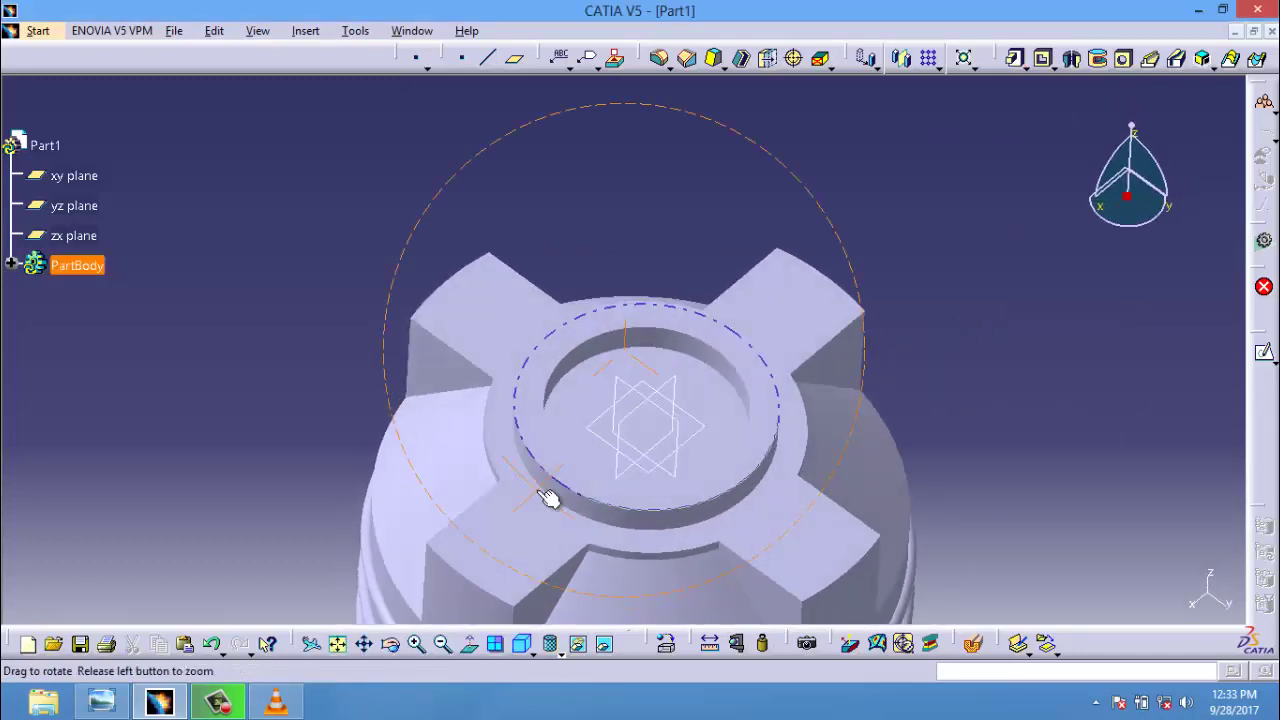
left_click(697, 366)
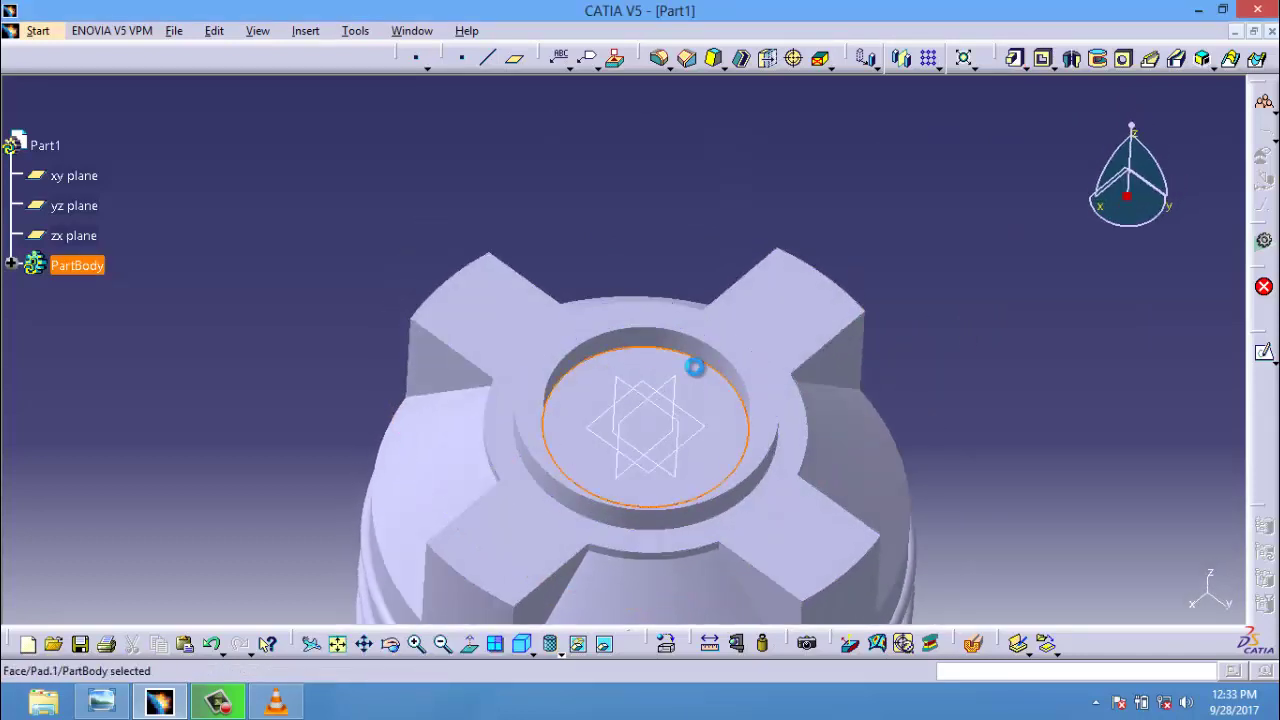
Shell the tank with 8 mm inside thickness, removing the face inside the neck
left_click(742, 57)
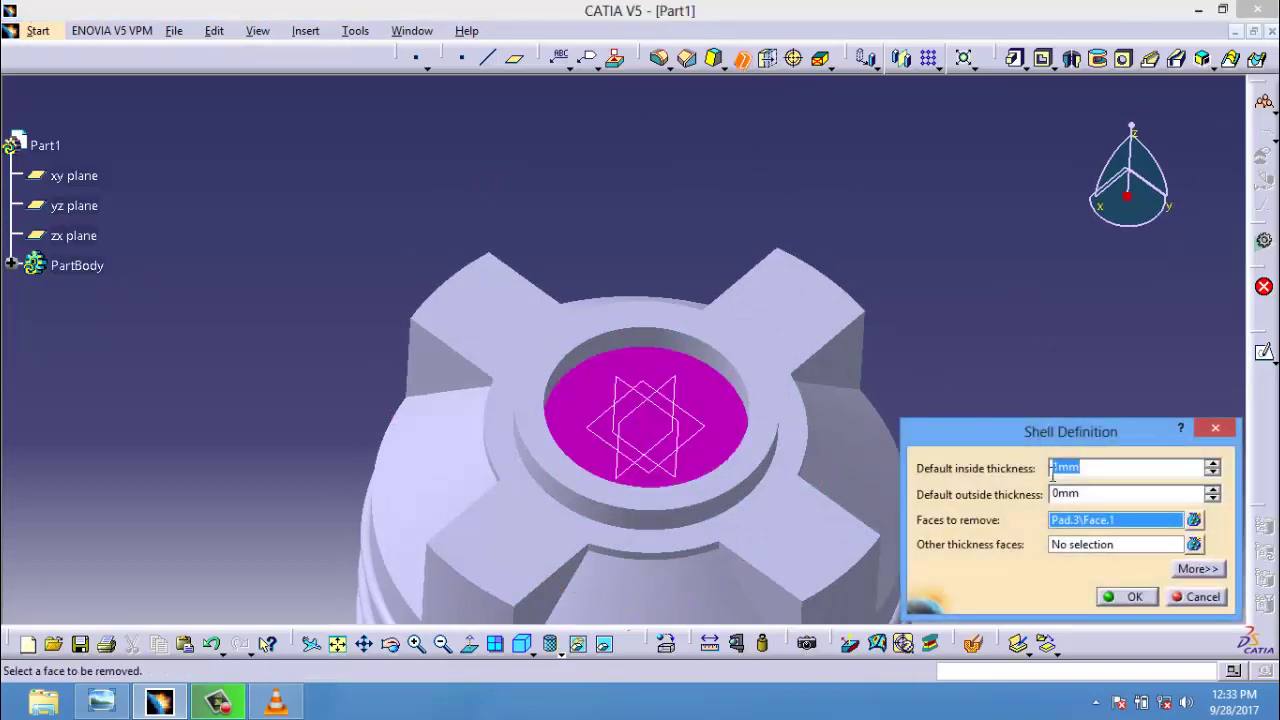
left_click(1143, 598)
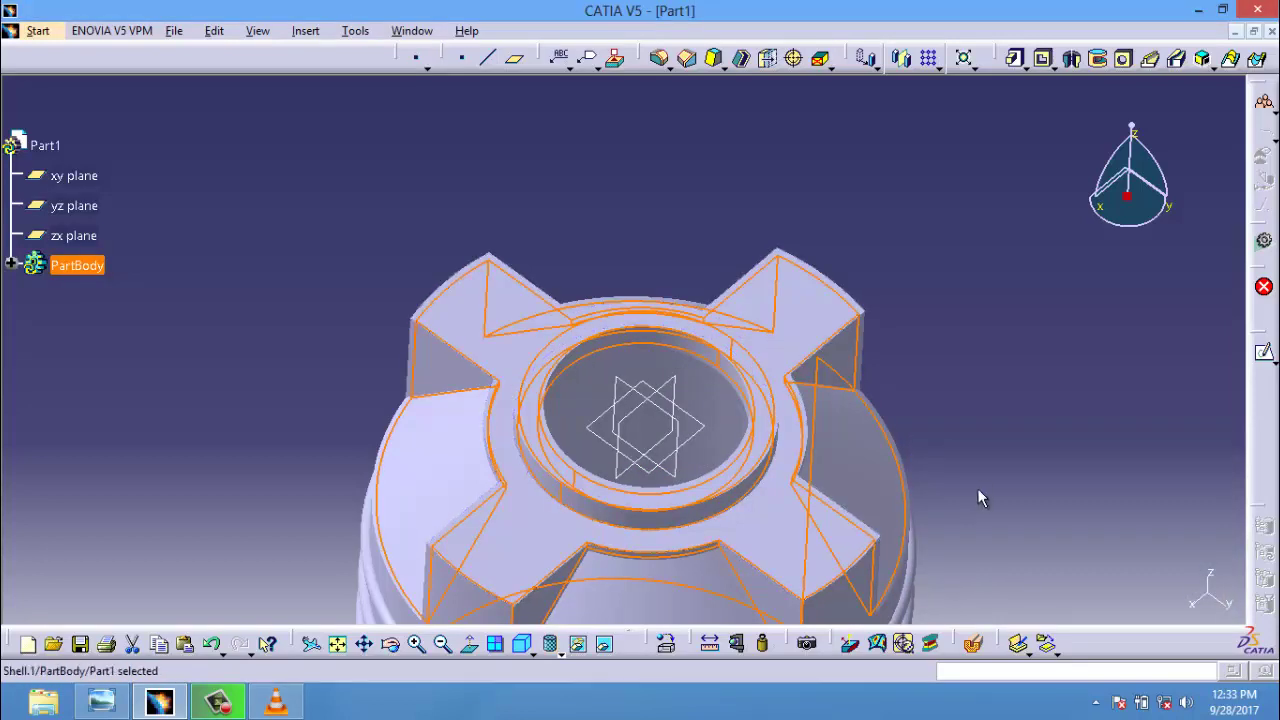
middle_click_drag(980, 498, 1051, 279)
left_click(1028, 388)
middle_click_drag(923, 380, 941, 406)
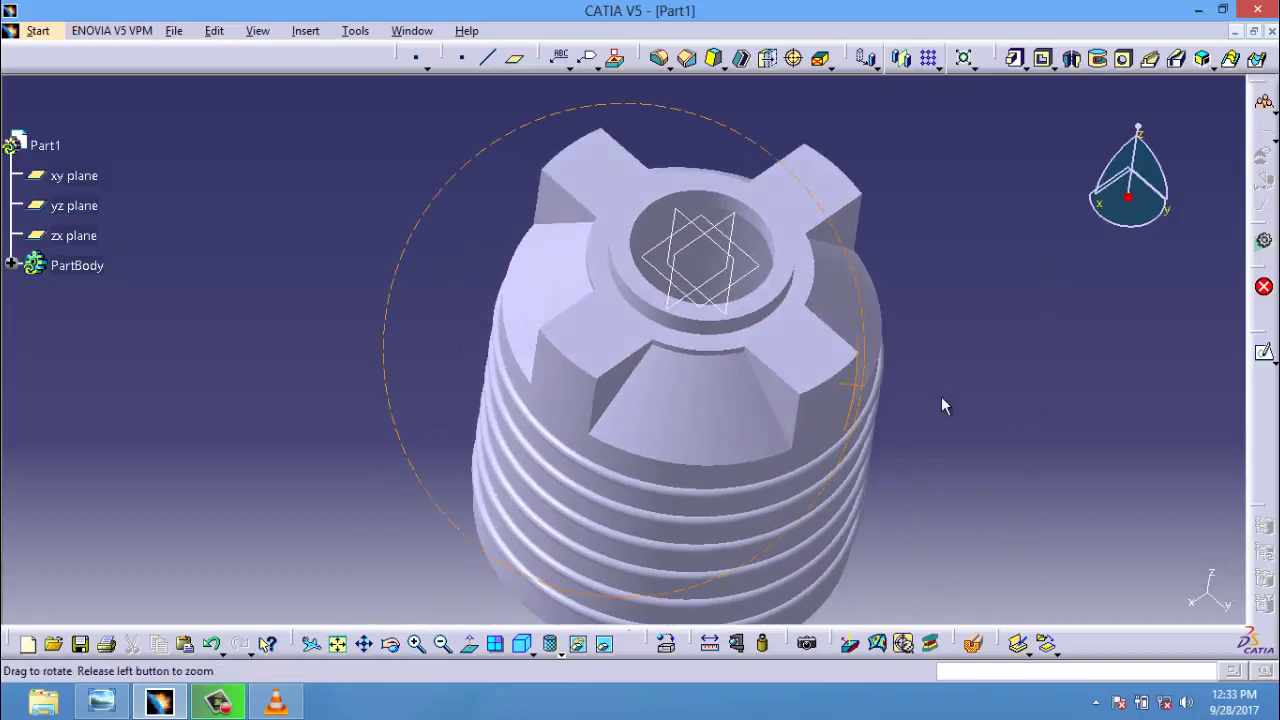
Fillet the left, front, right and back sloped shoulder faces with a 30 mm radius
left_click(659, 57)
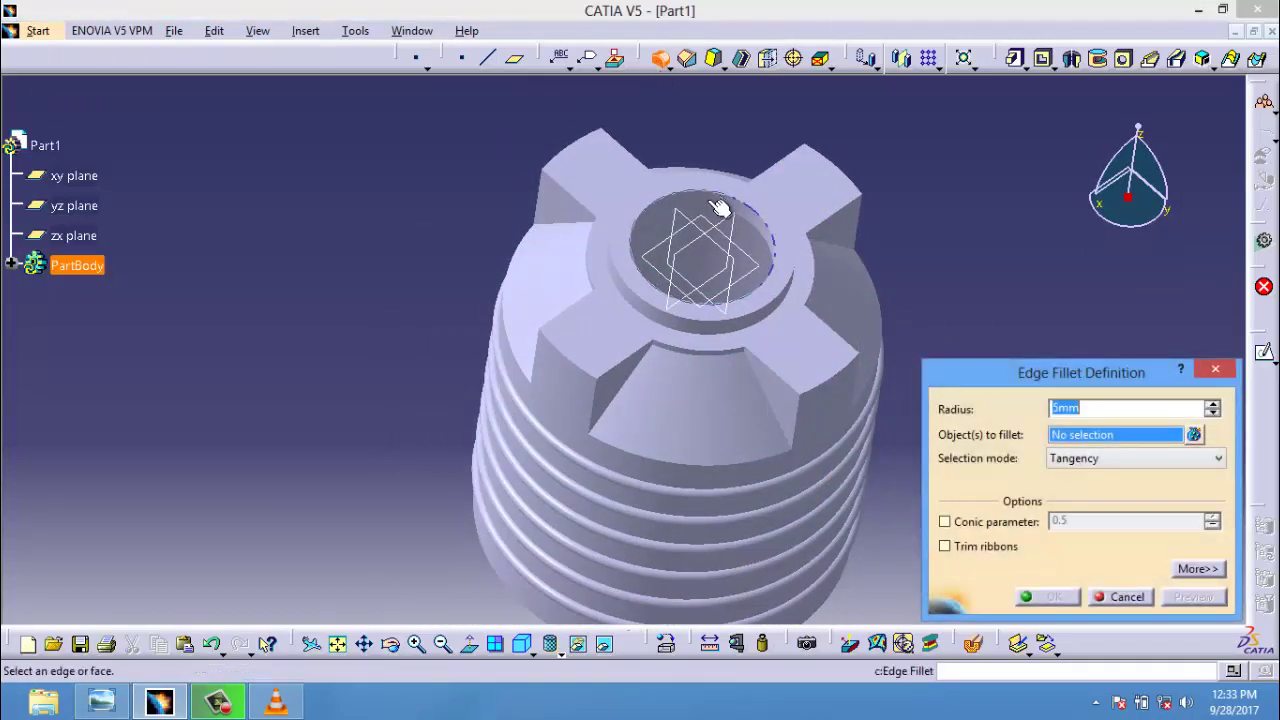
left_click(510, 310)
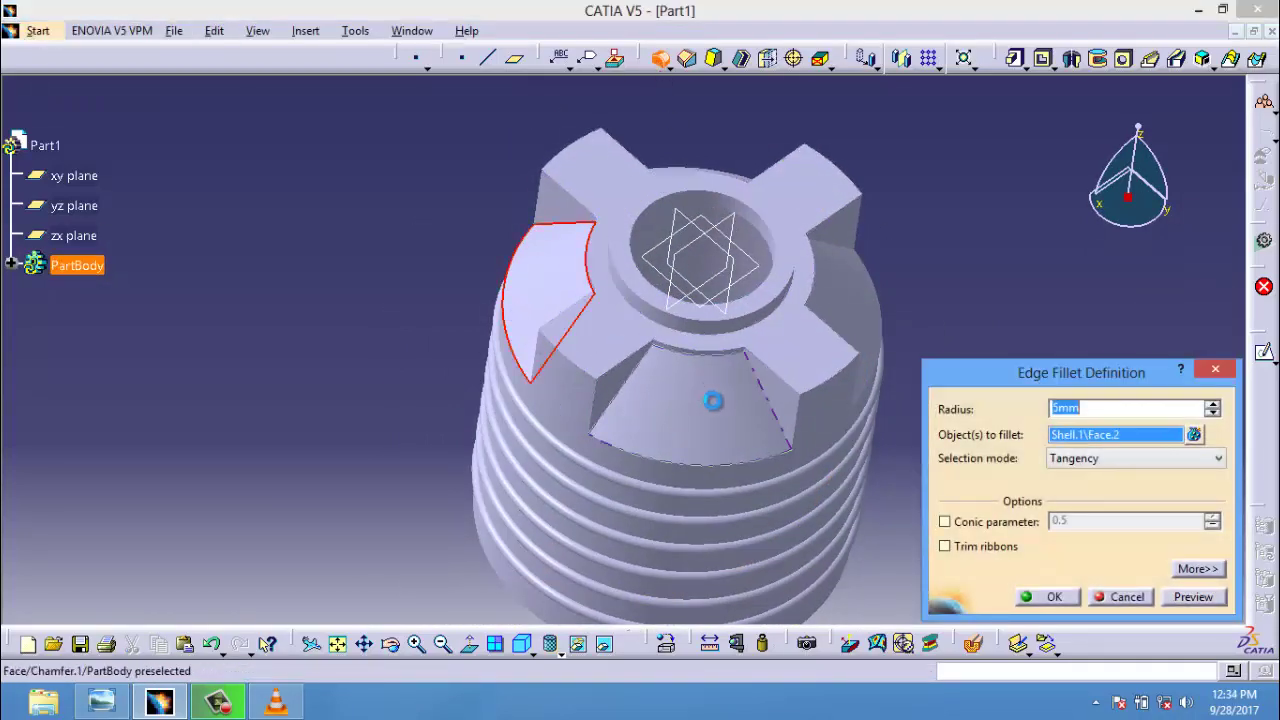
left_click(735, 412)
left_click(844, 233)
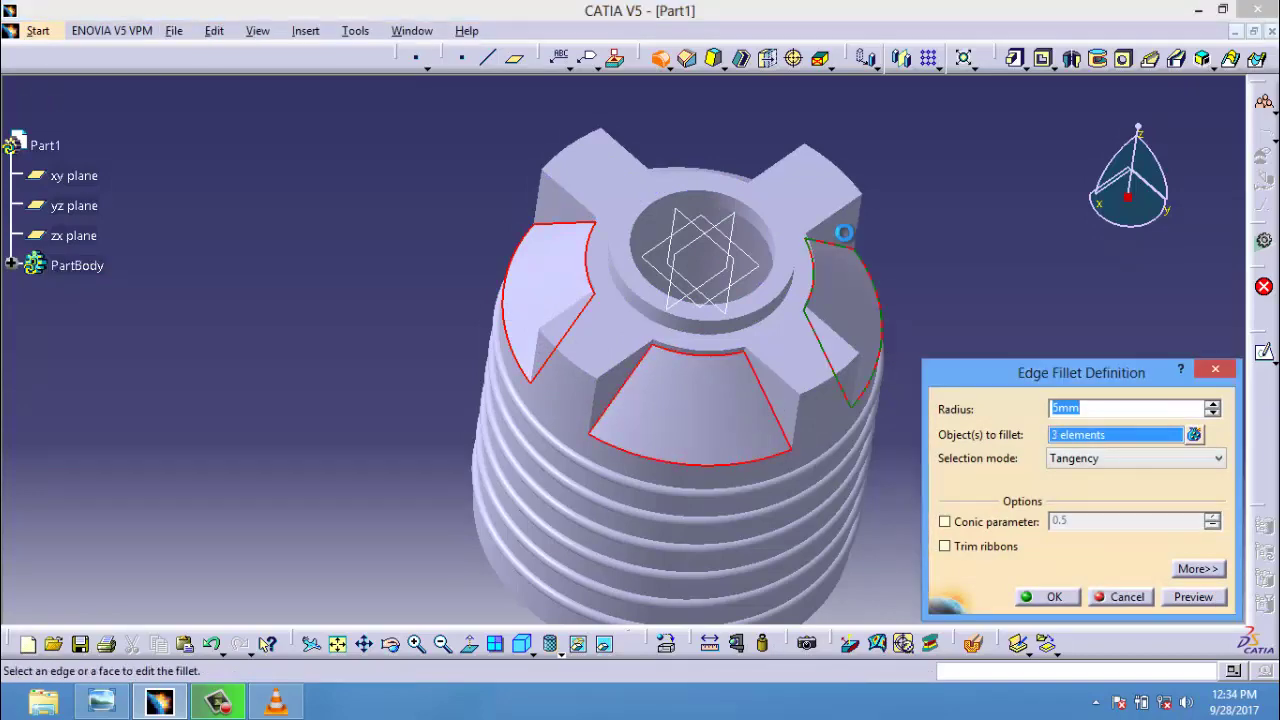
middle_click_drag(728, 170, 731, 235)
left_click(718, 155)
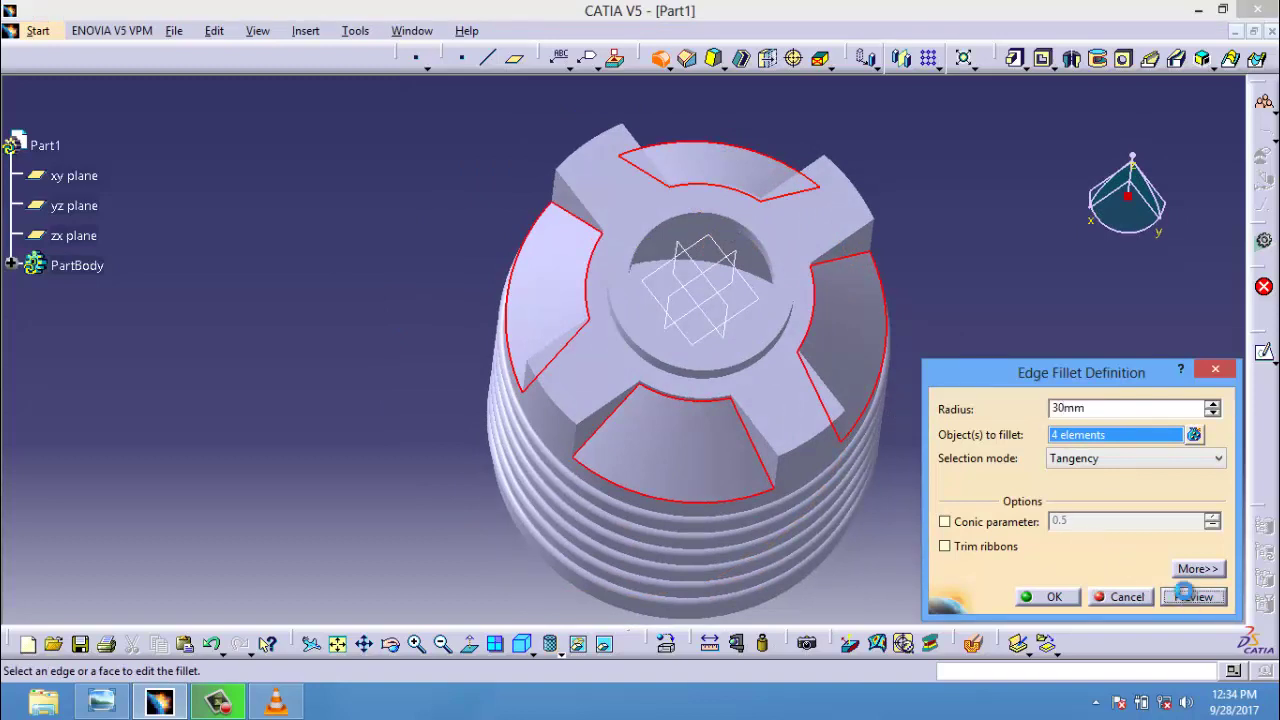
left_click(1183, 594)
left_click(1051, 597)
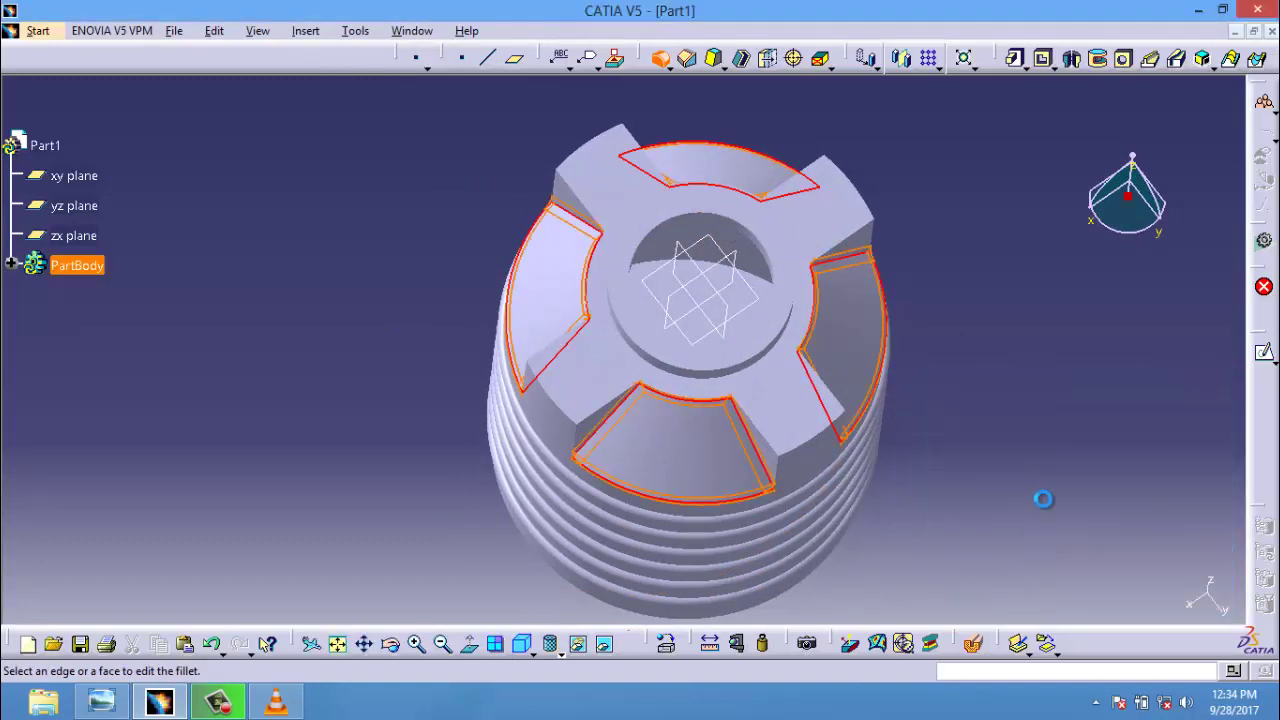
middle_click_drag(823, 491, 930, 298)
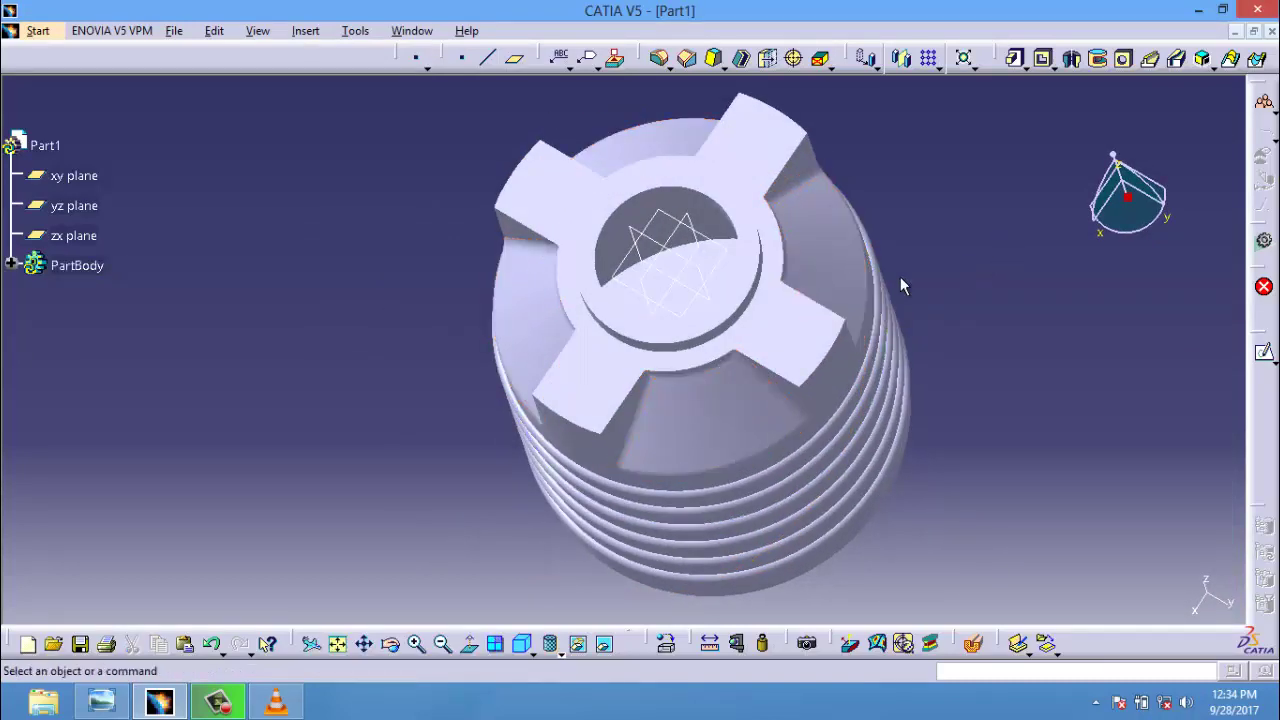
Fillet the edges of the cross lugs' top face with a 10 mm radius
left_click(686, 310)
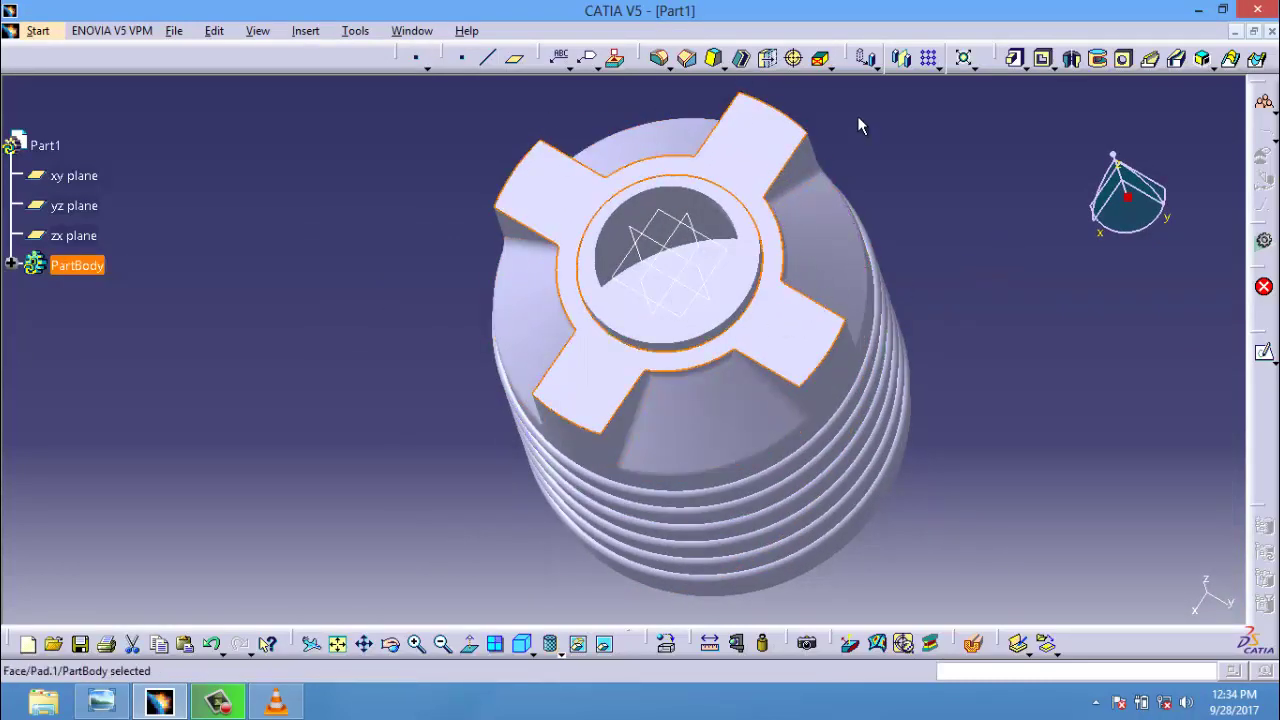
middle_click_drag(705, 152, 763, 92)
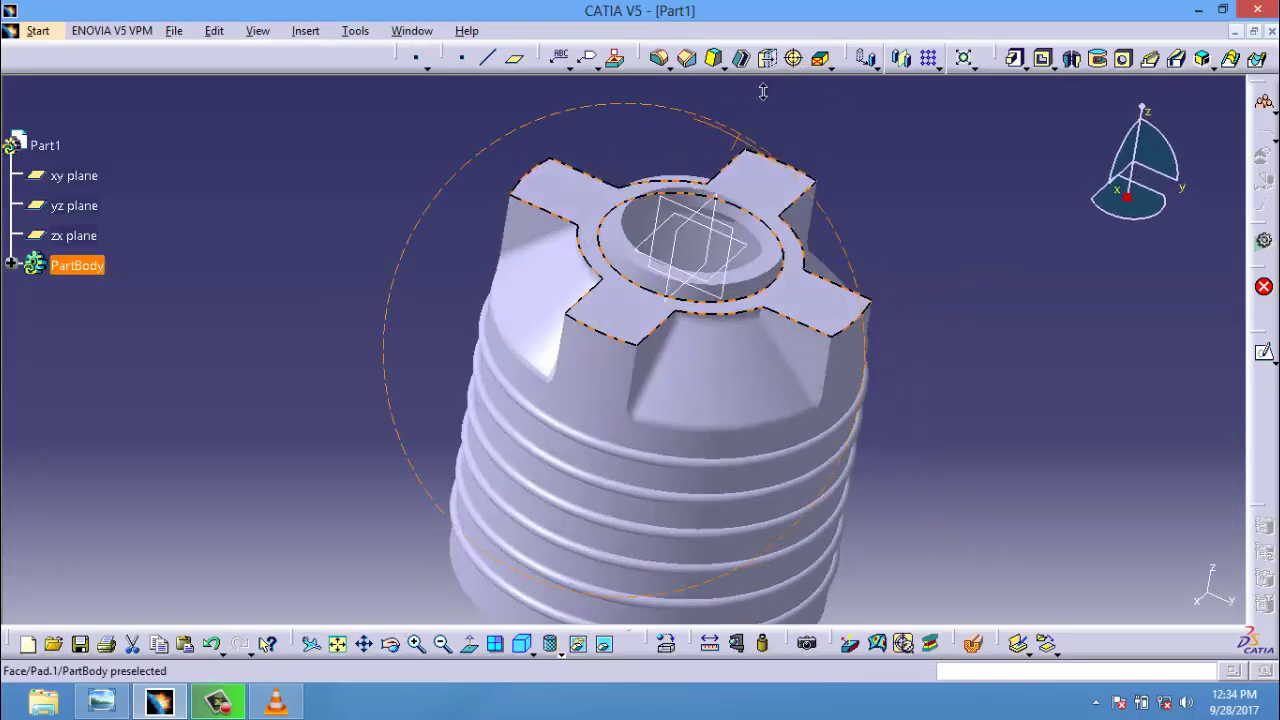
left_click(810, 312)
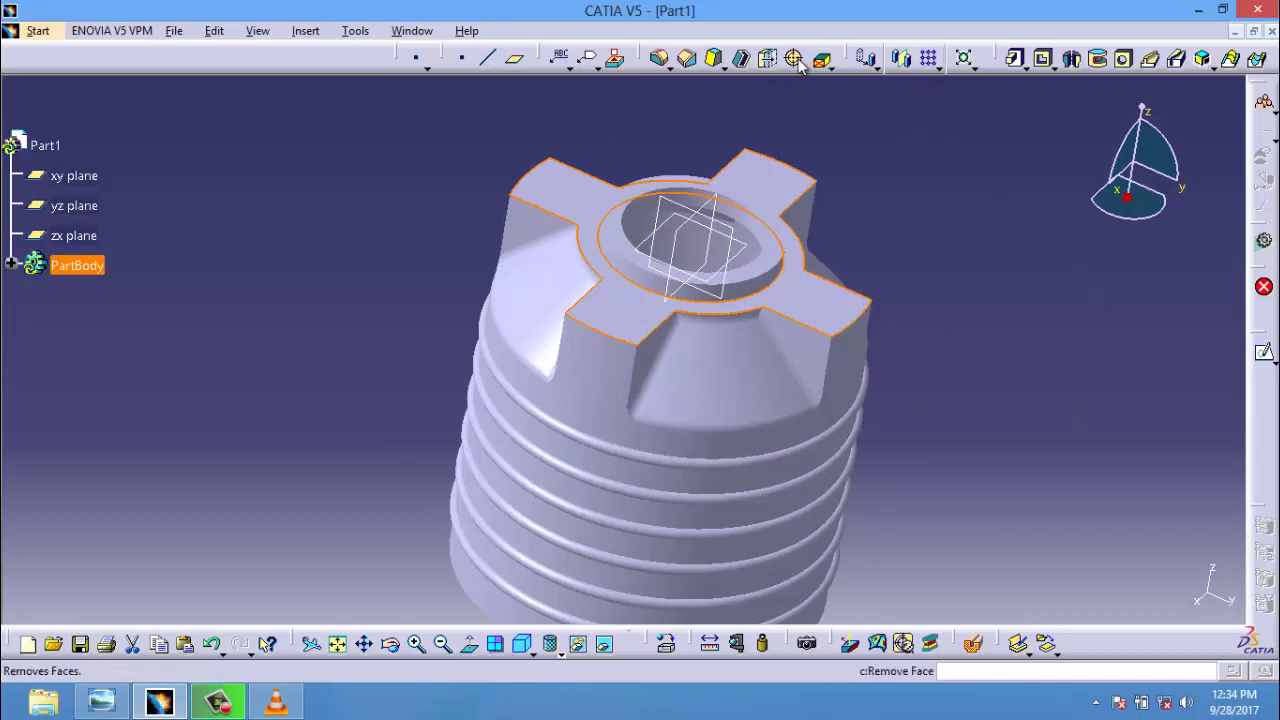
left_click(658, 58)
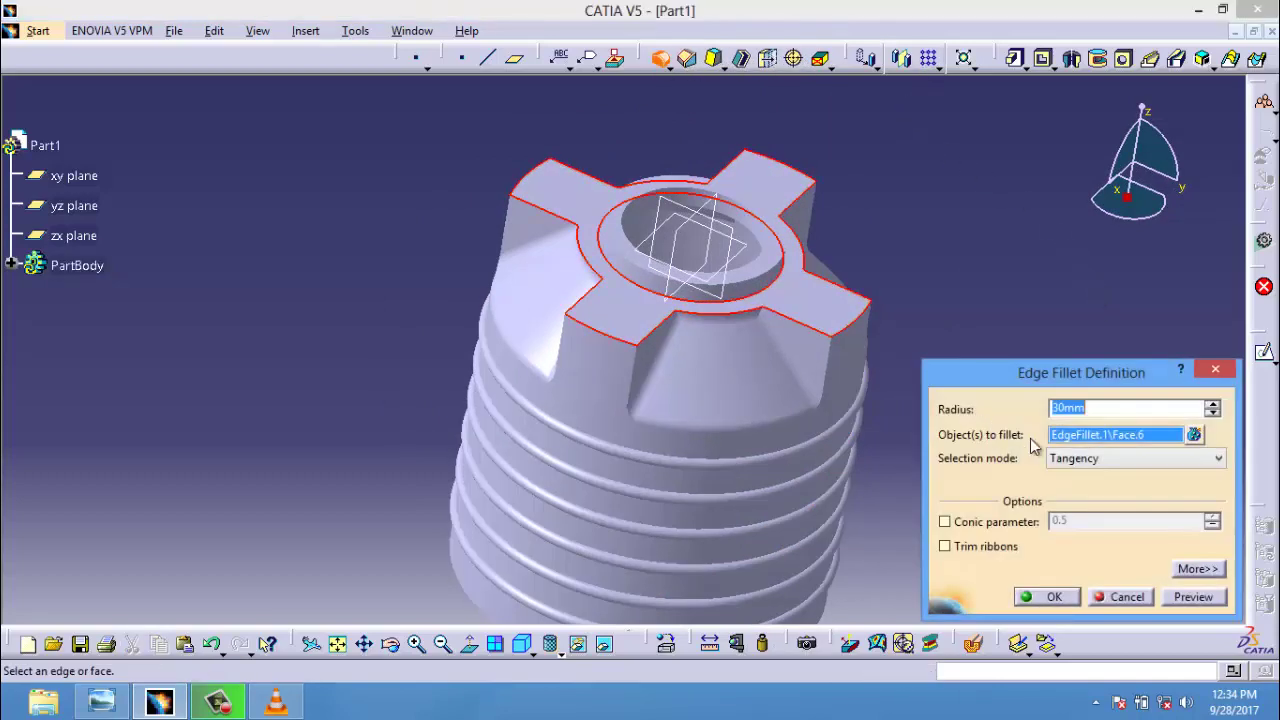
type("0")
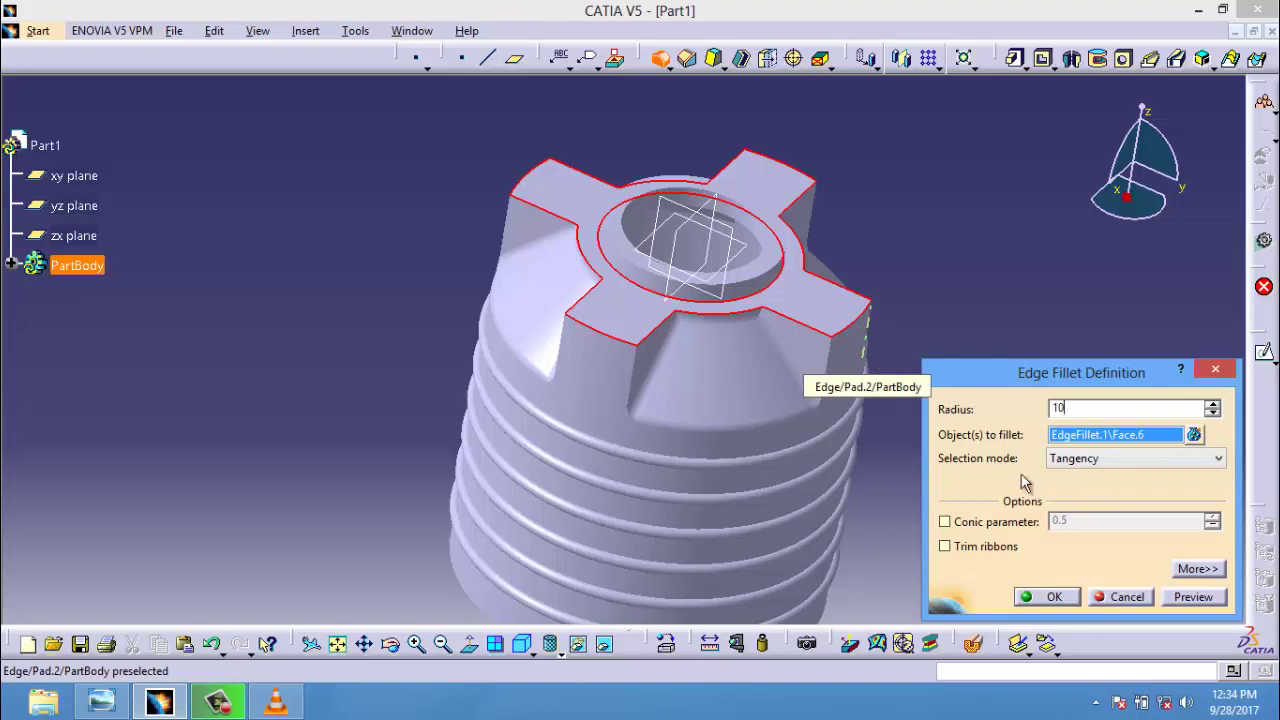
left_click(1219, 598)
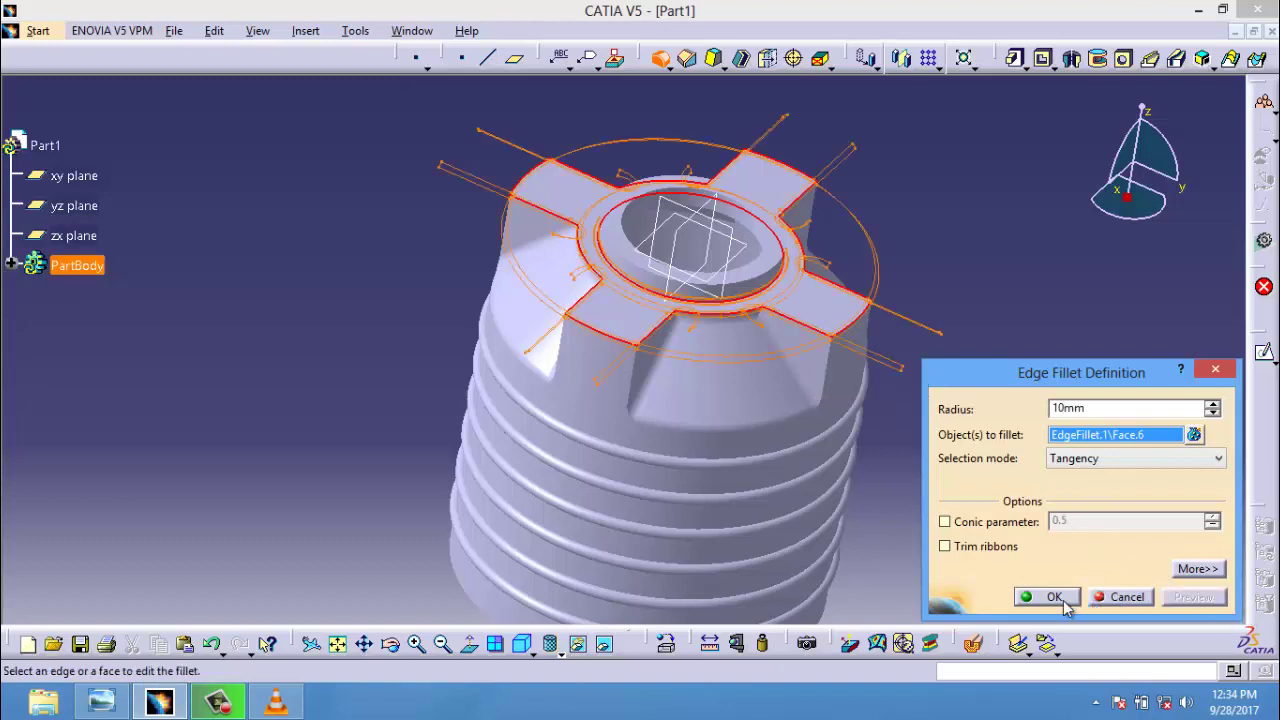
left_click(1054, 597)
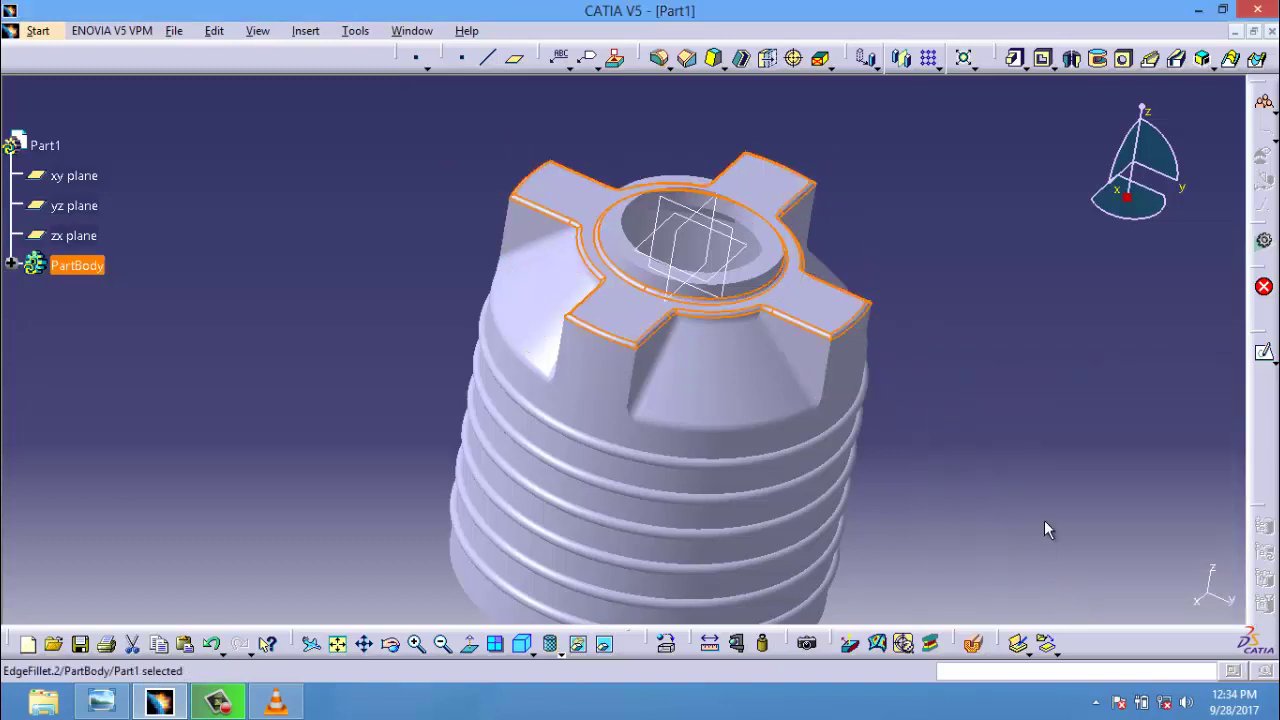
Round the neck opening's rim with a 10 mm edge fillet
left_click(1049, 415)
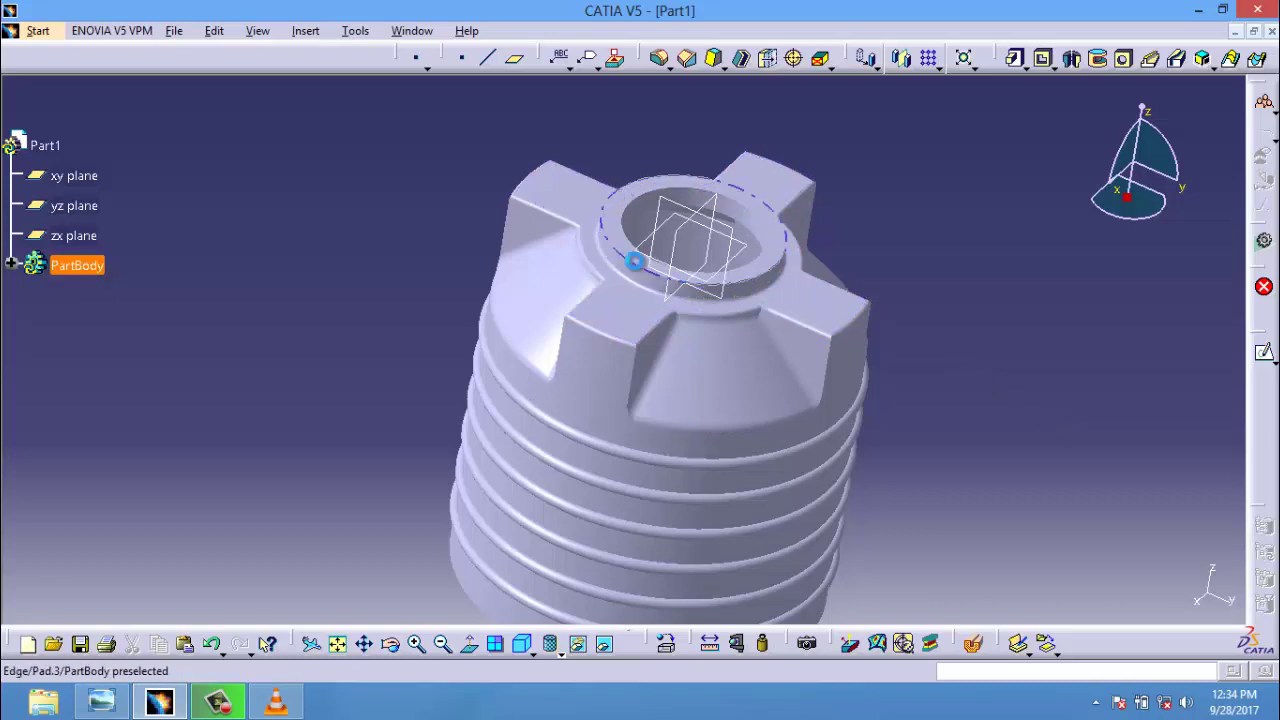
left_click(659, 58)
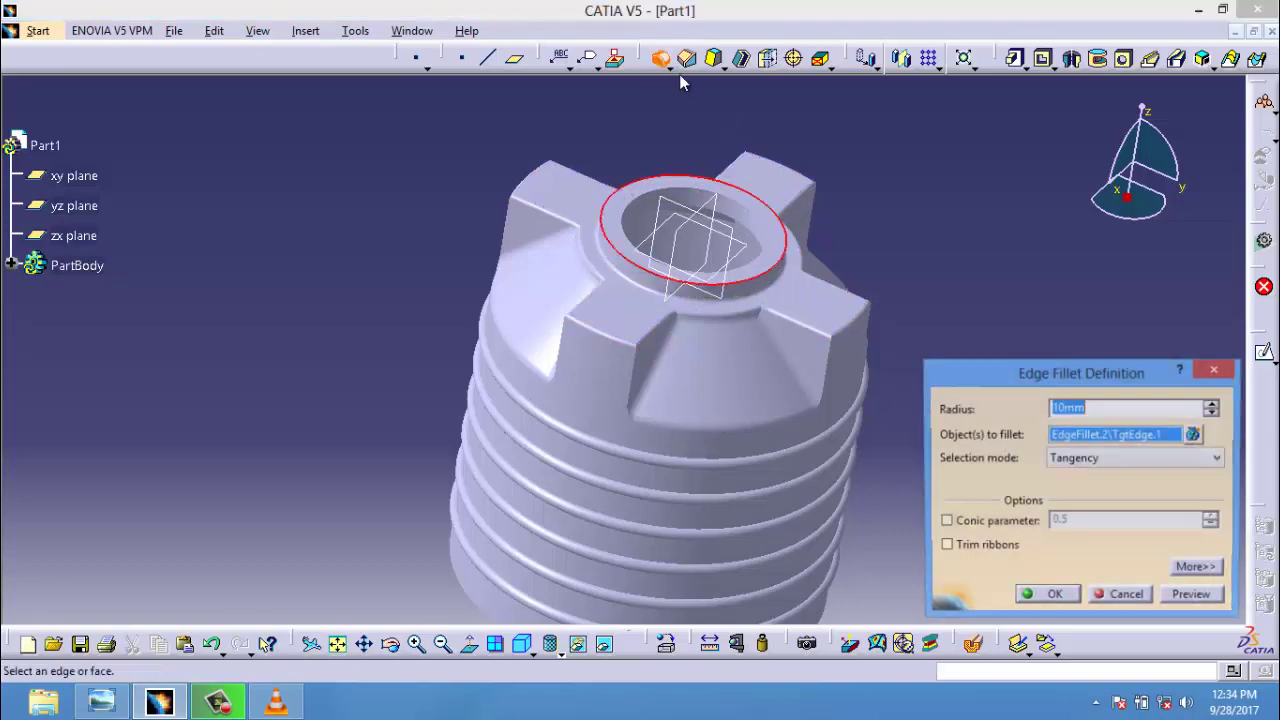
left_click(1049, 598)
Apply a 30 mm edge fillet to the tank's bottom edge
middle_click_drag(972, 484, 730, 356)
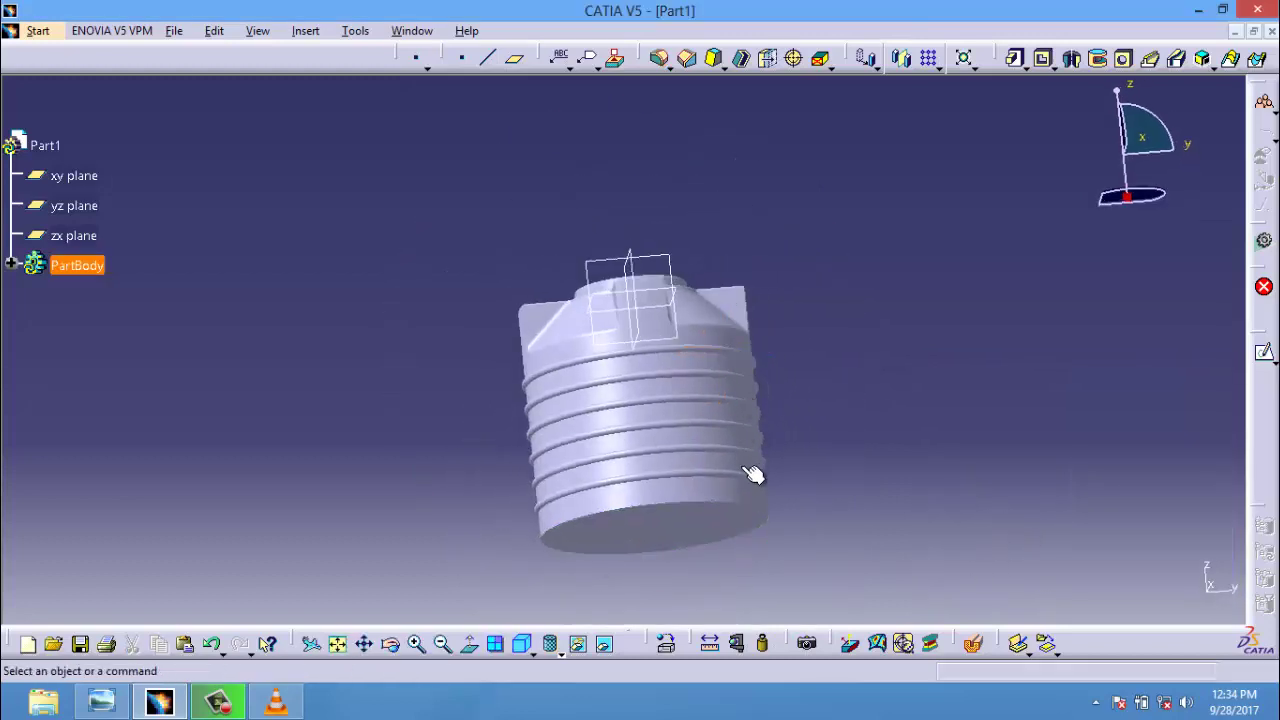
left_click(731, 512)
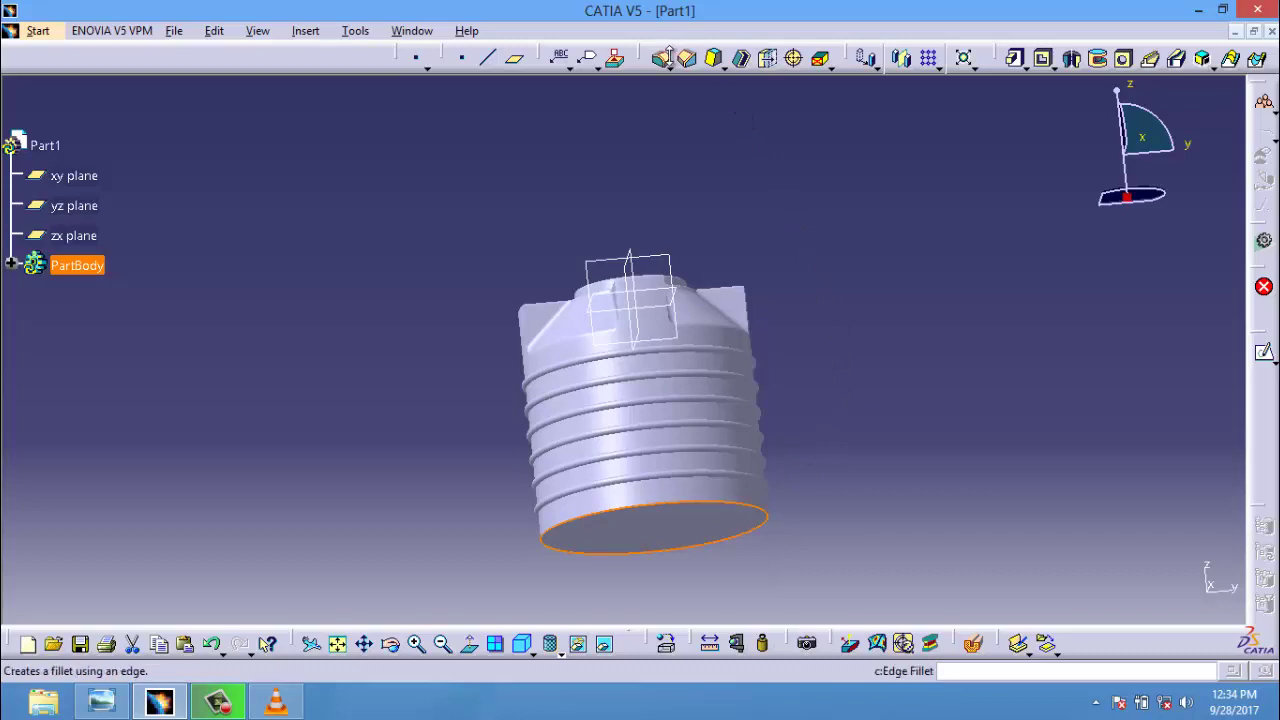
left_click(660, 58)
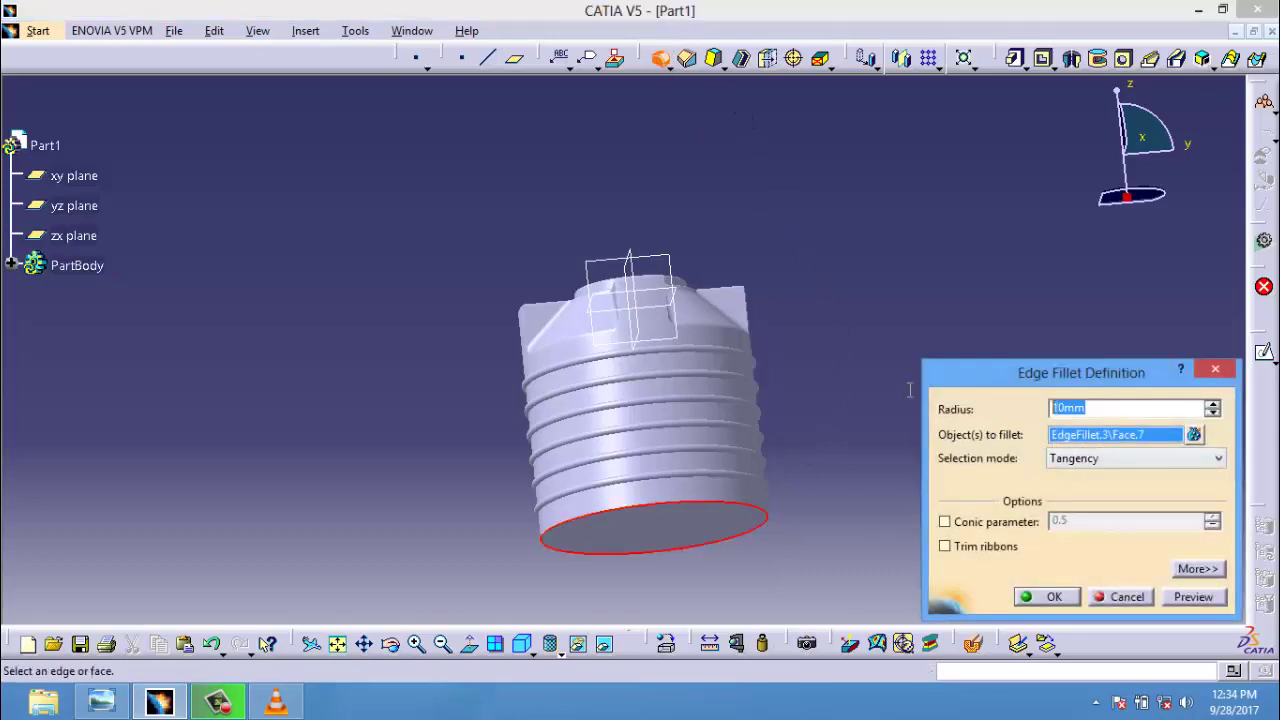
type("30")
left_click(1196, 597)
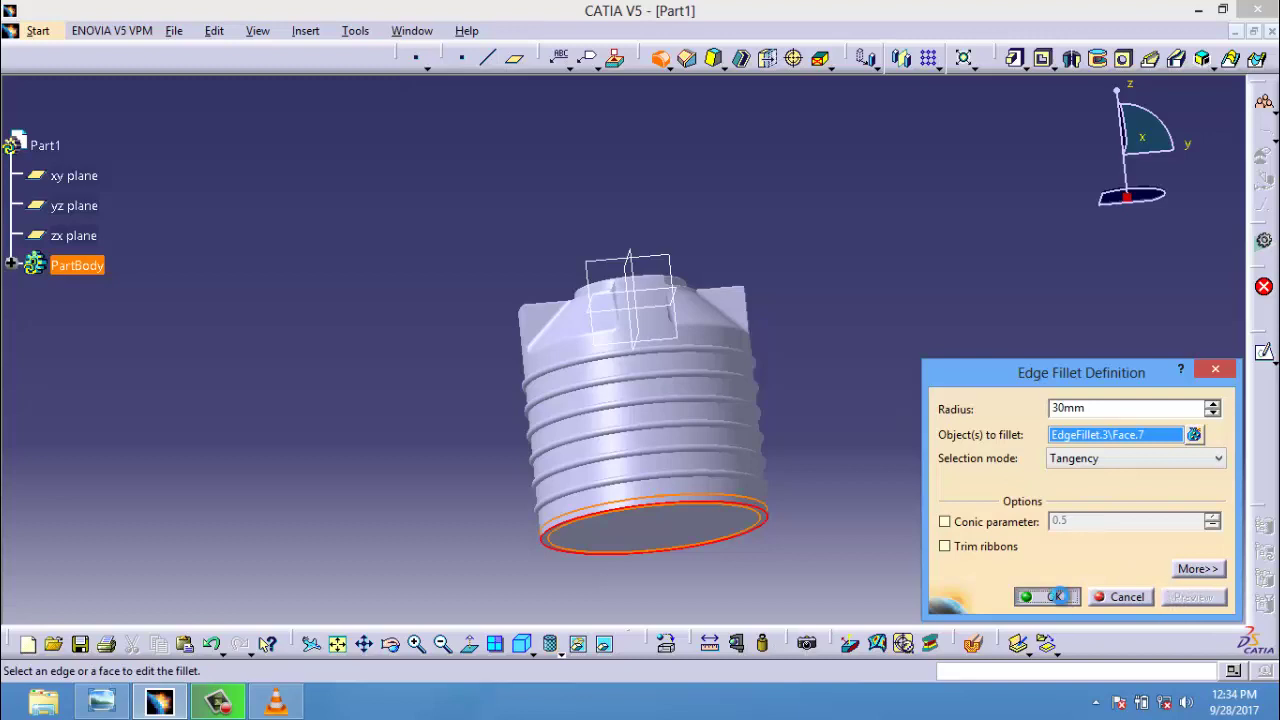
left_click(1055, 596)
middle_click_drag(742, 537, 765, 320)
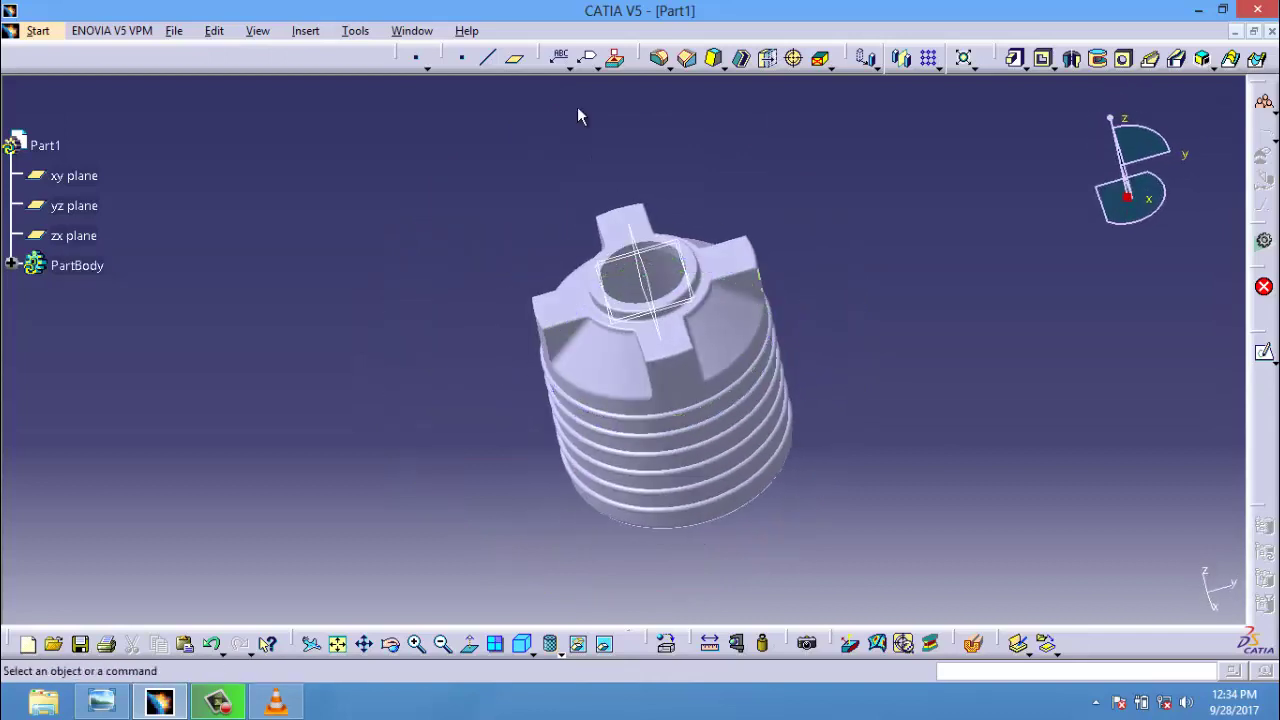
Hide all the reference planes in the part
left_click(340, 32)
mouse_move(423, 186)
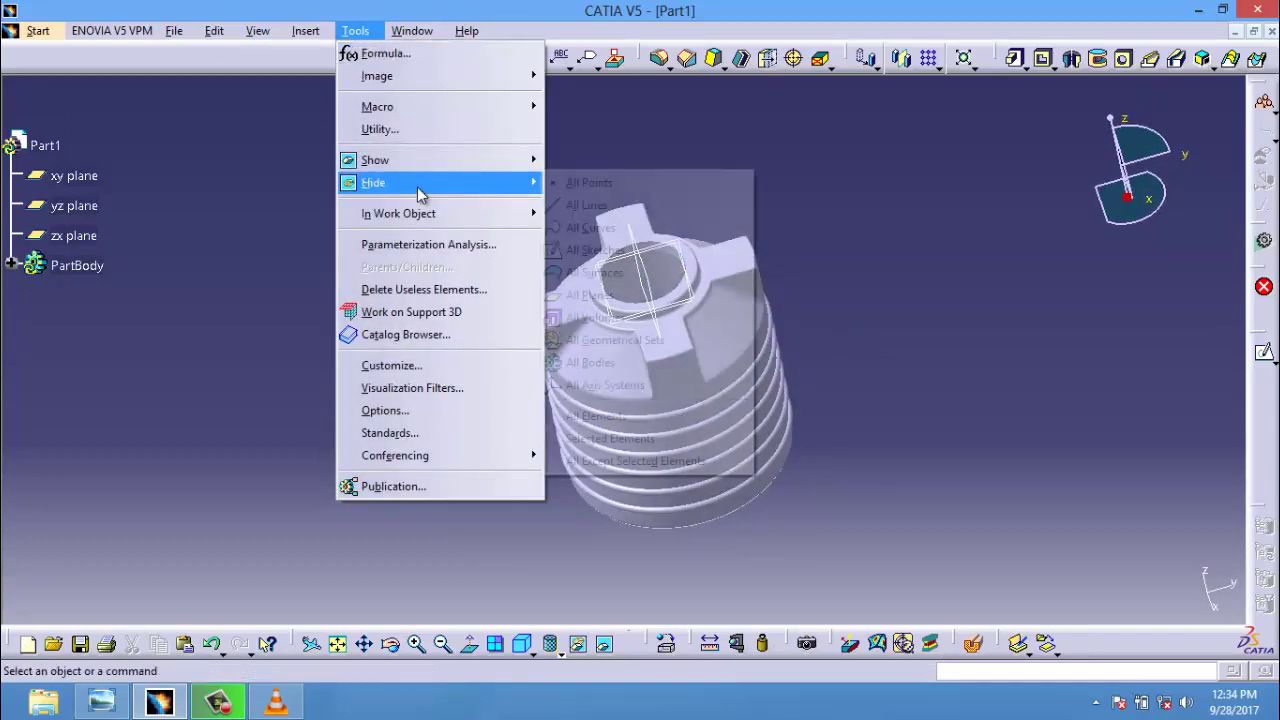
left_click(588, 295)
middle_click_drag(636, 296, 826, 456)
Expand the PartBody feature tree and change Shell.1's fill colour in its properties
left_click(11, 265)
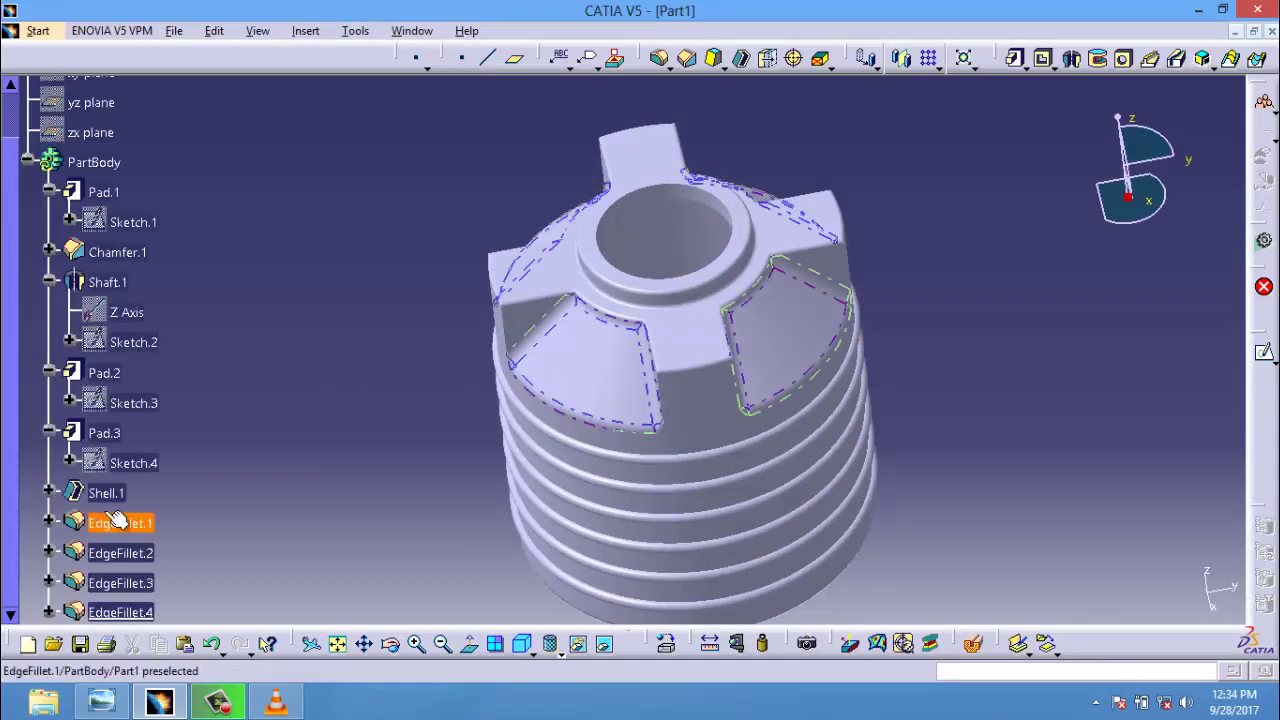
right_click(103, 494)
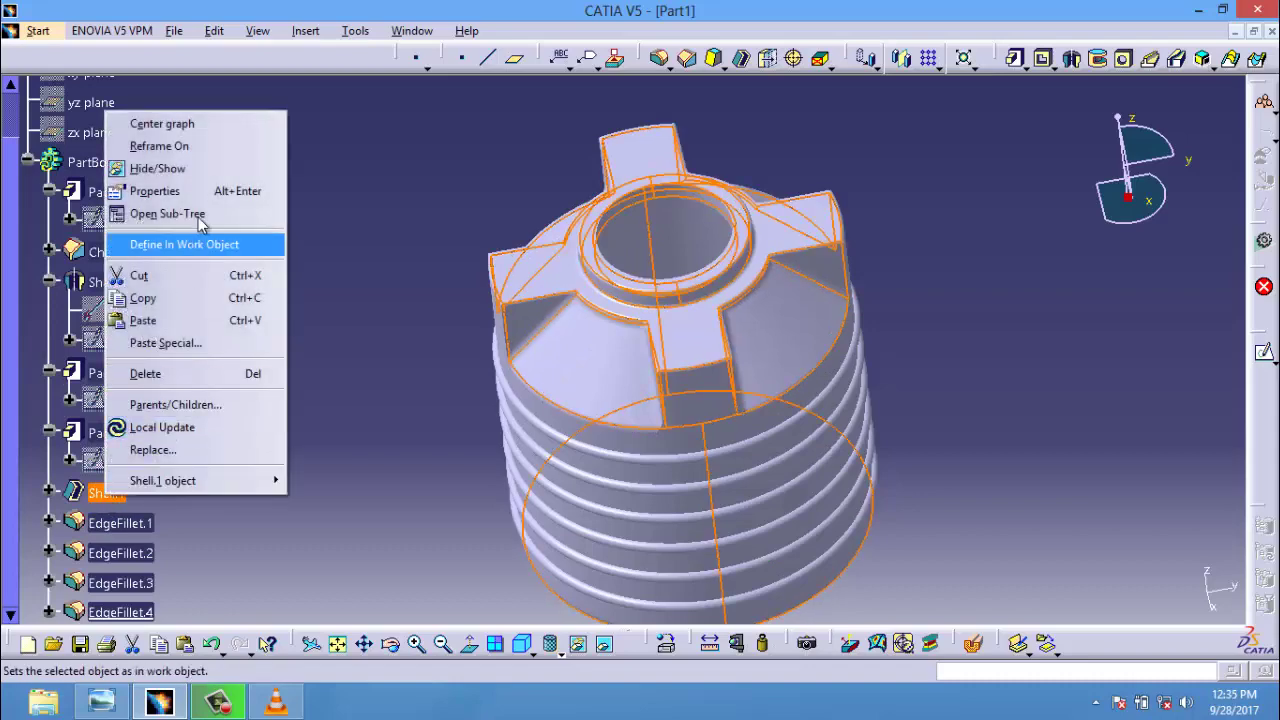
left_click(155, 191)
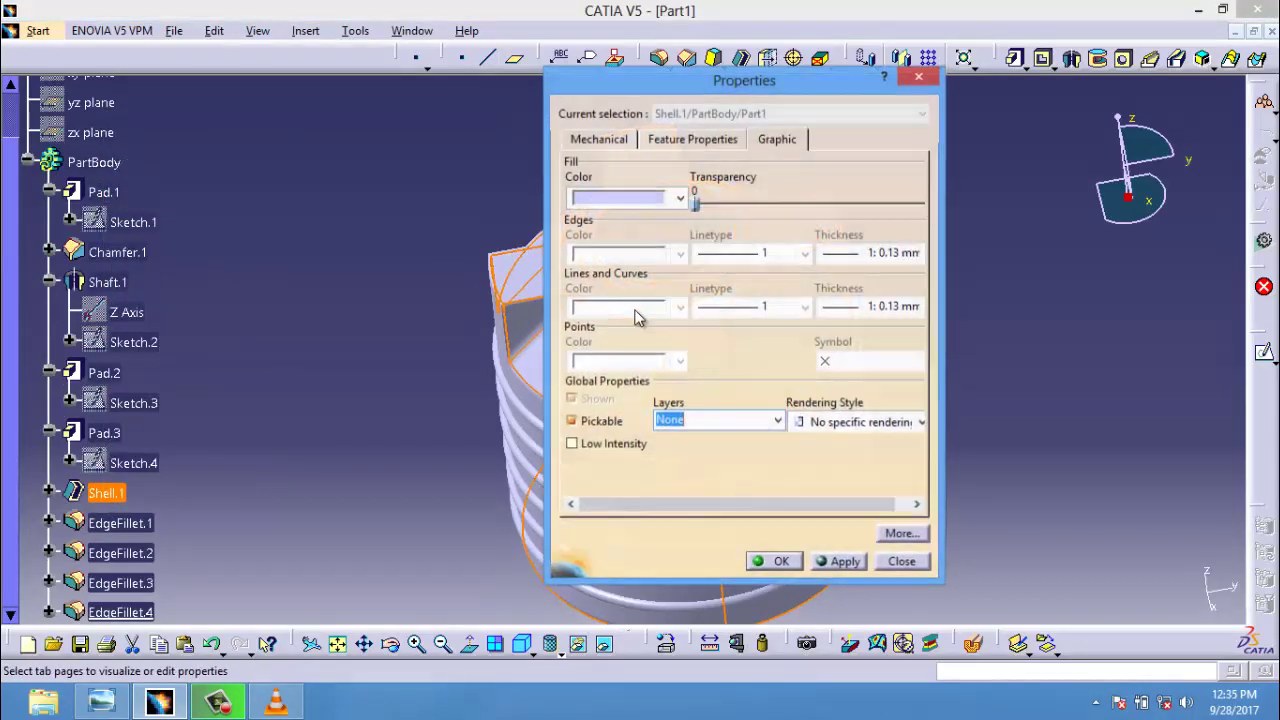
left_click(680, 198)
left_click(610, 255)
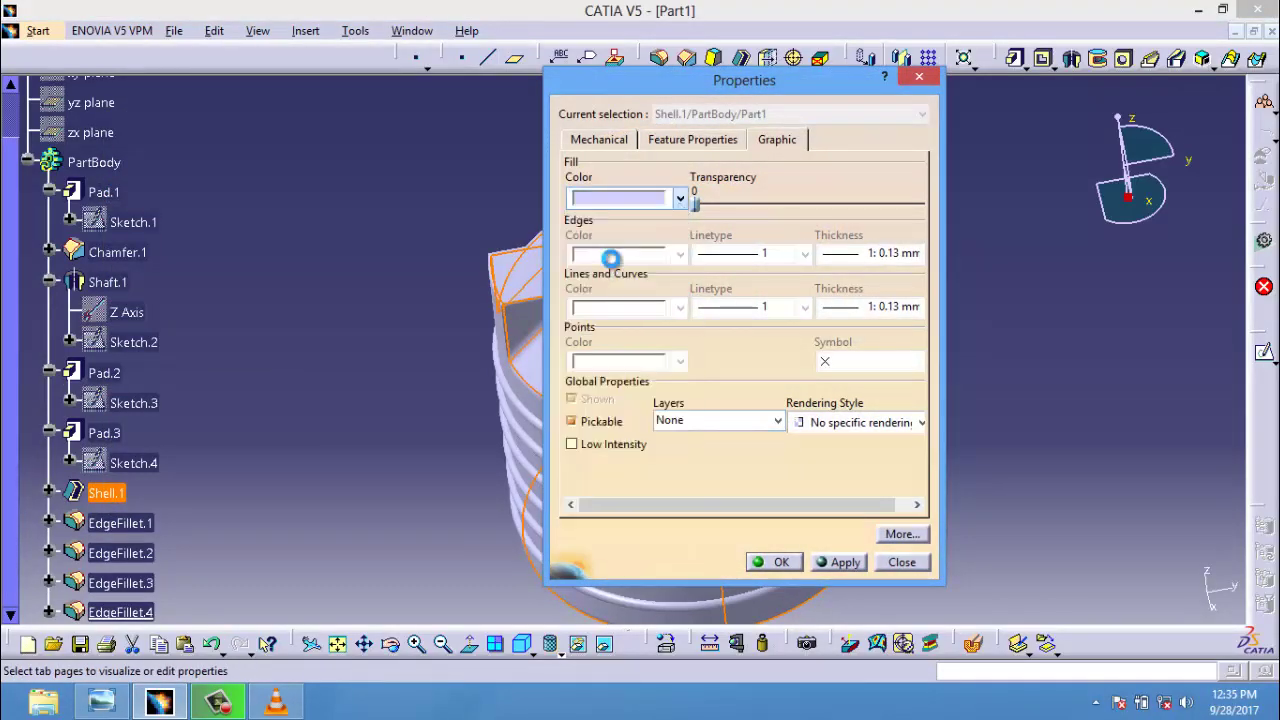
left_click(846, 564)
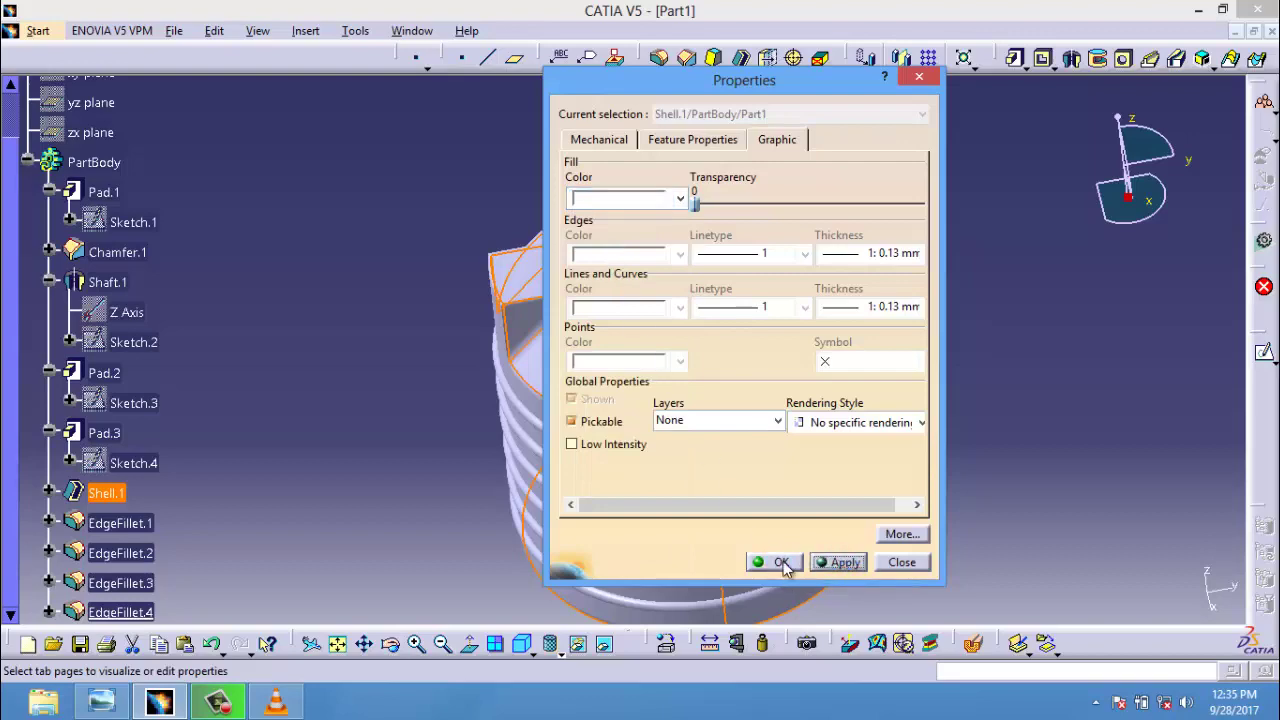
left_click(783, 562)
left_click(1053, 472)
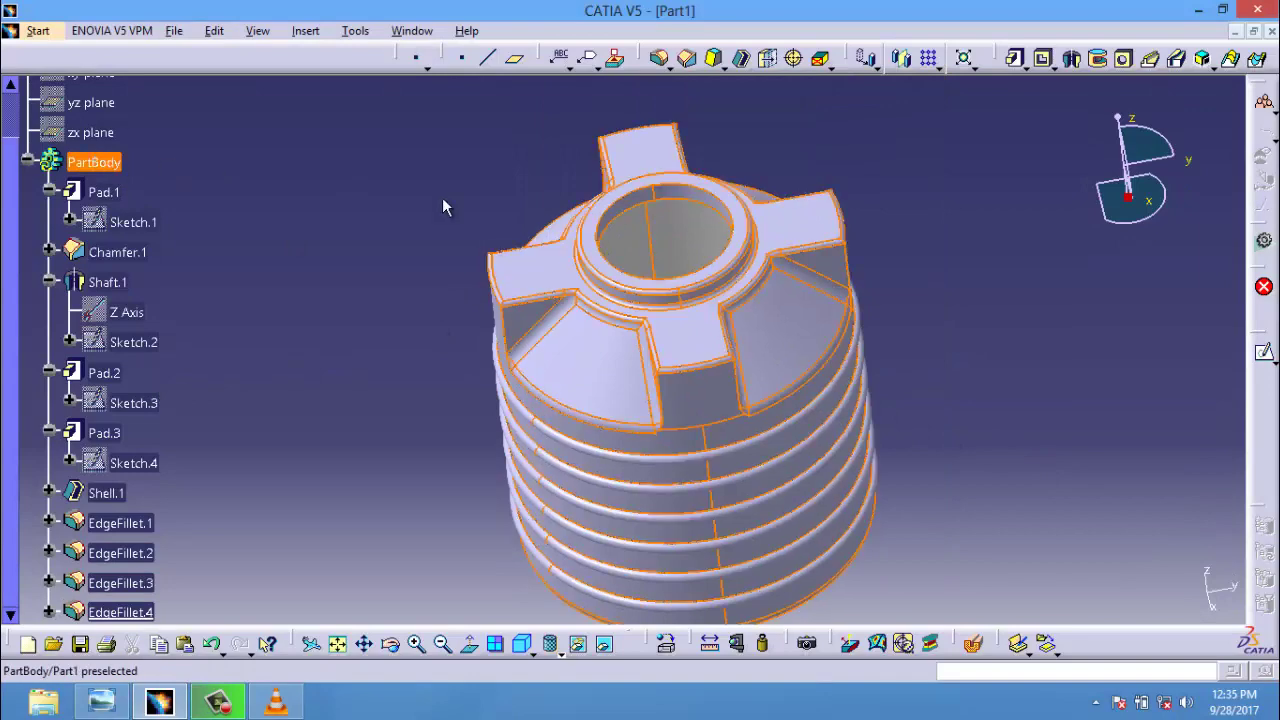
left_click(356, 31)
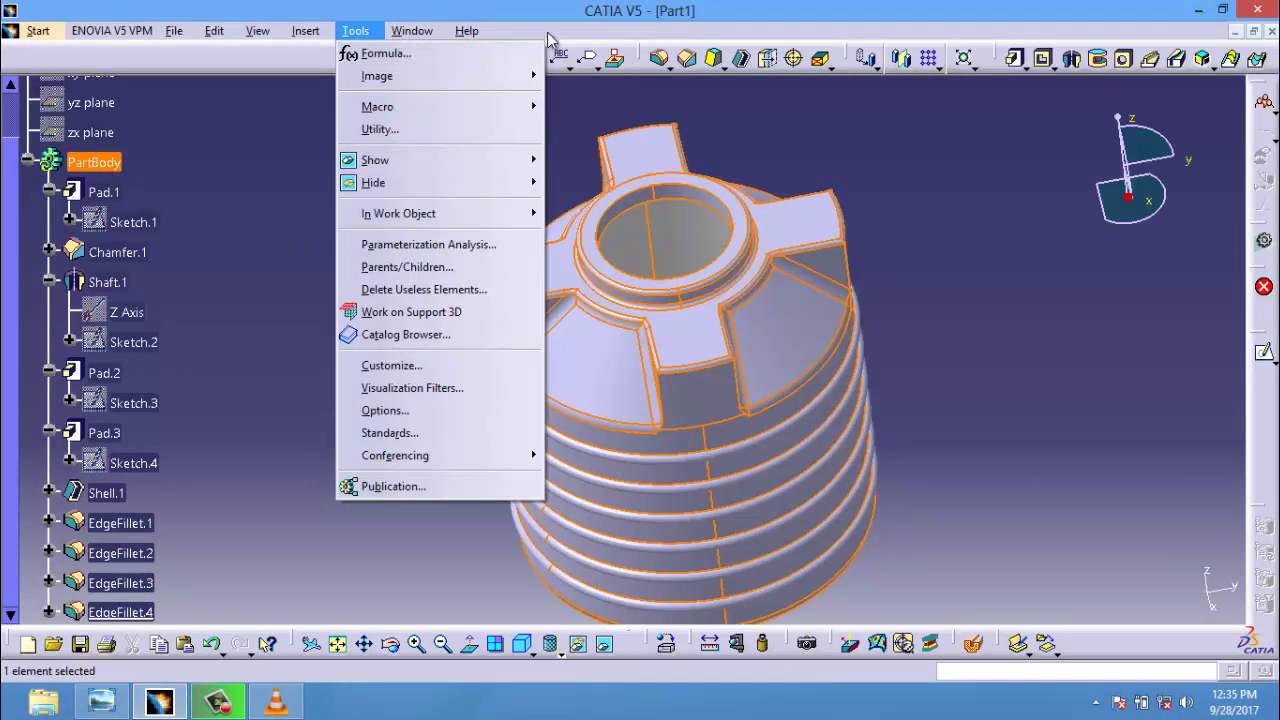
Set PartBody's fill colour to gray in its Properties and apply it
left_click(553, 55)
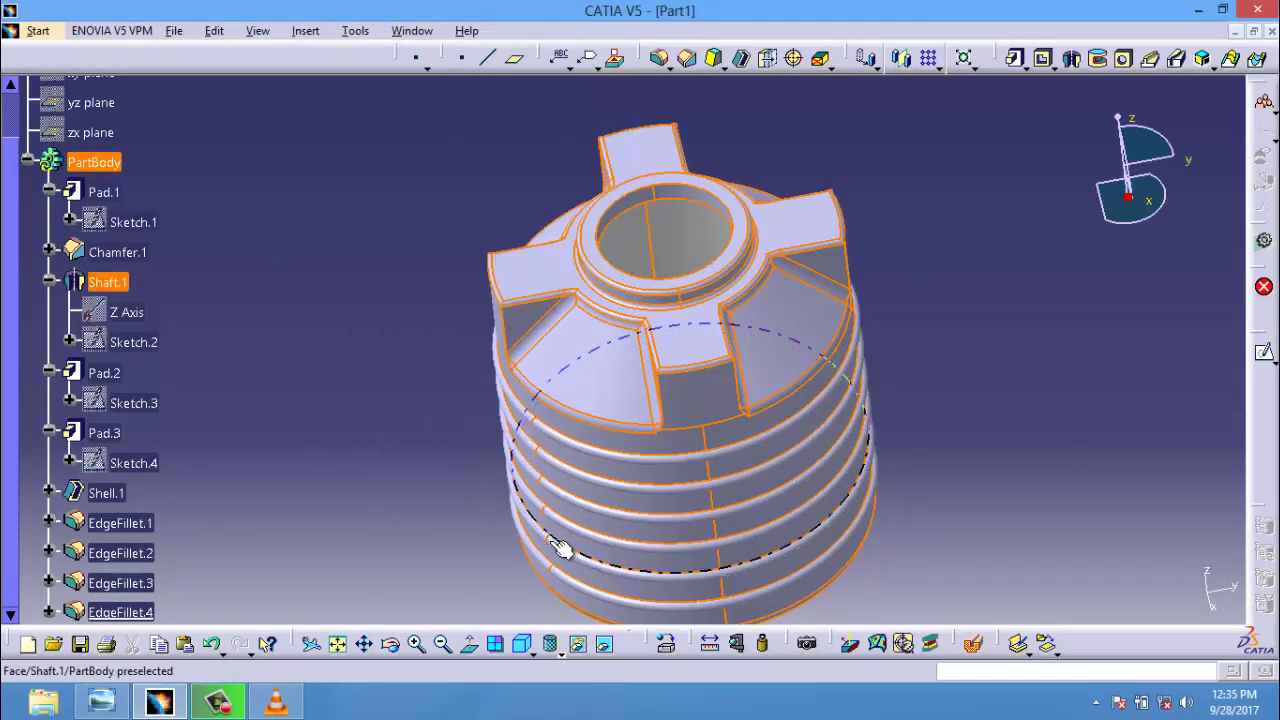
right_click(101, 172)
left_click(180, 245)
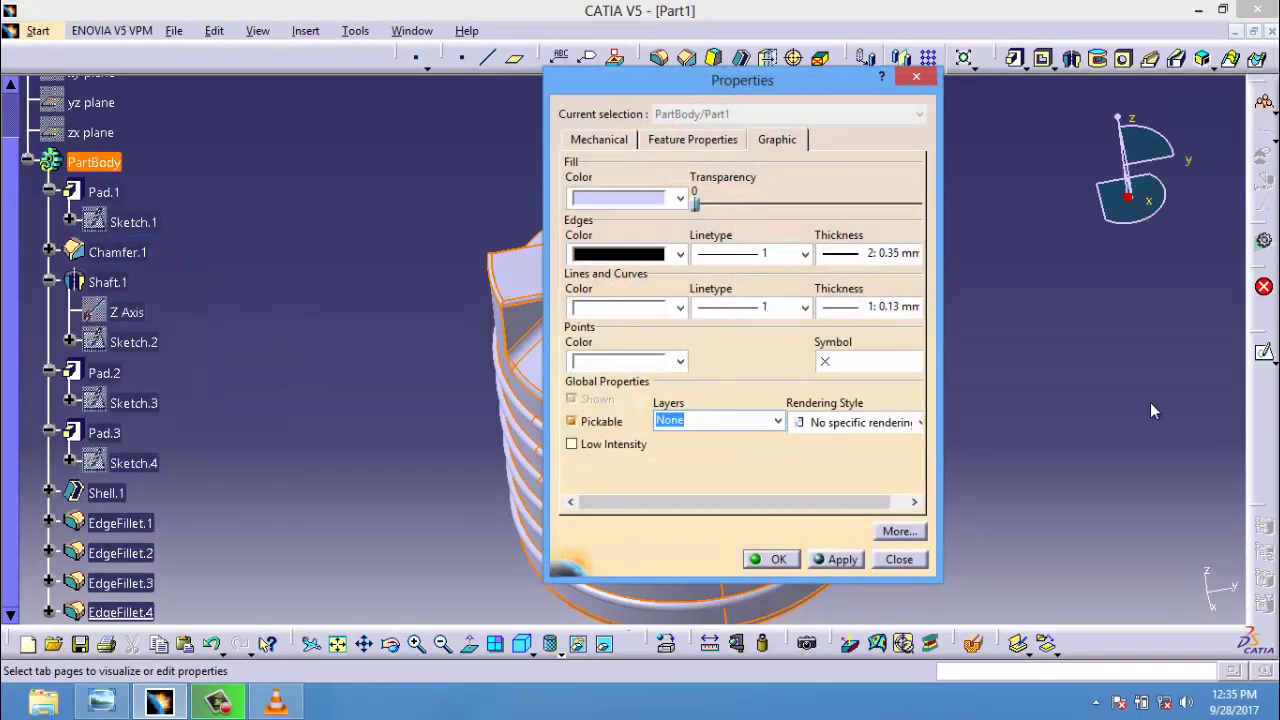
left_click(679, 199)
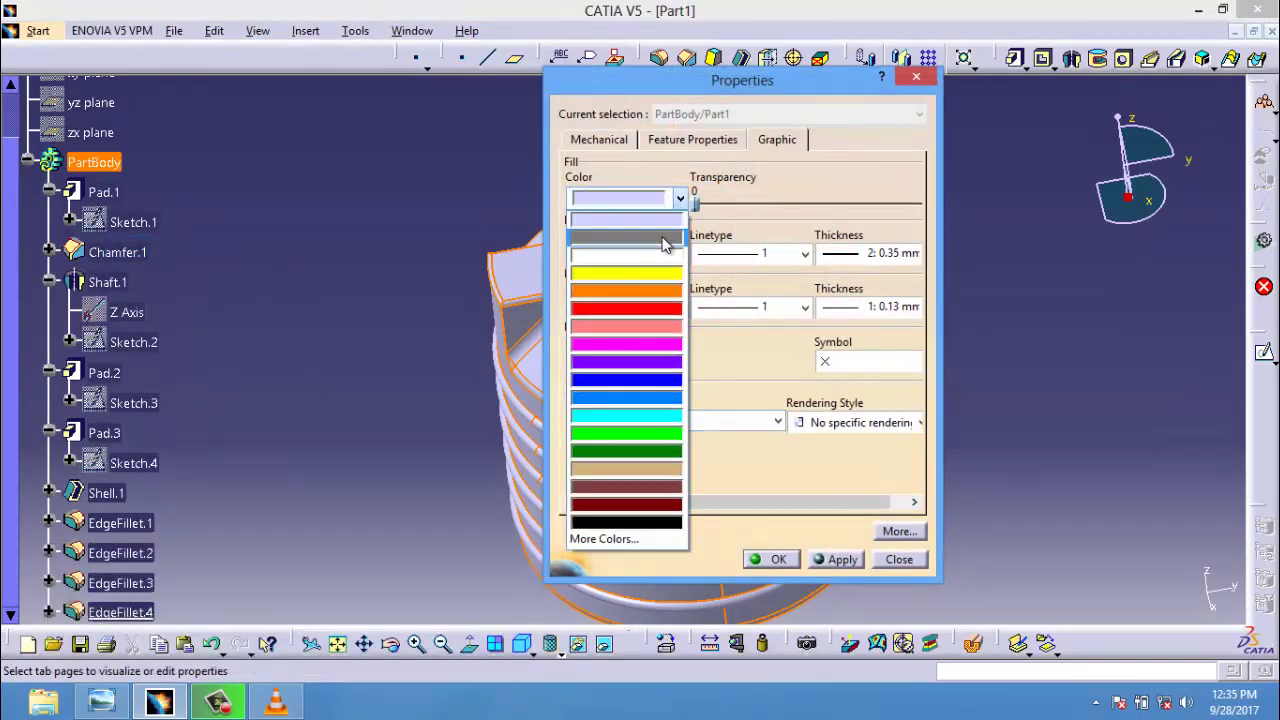
left_click(662, 236)
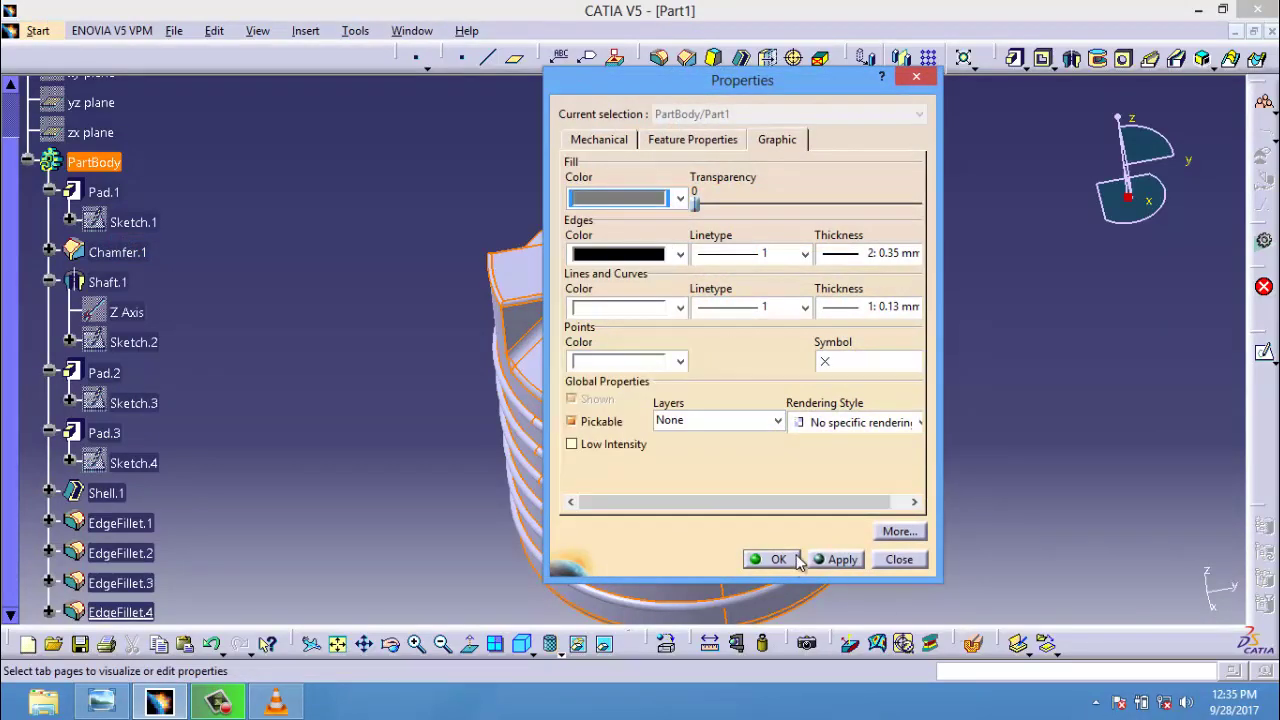
left_click(840, 562)
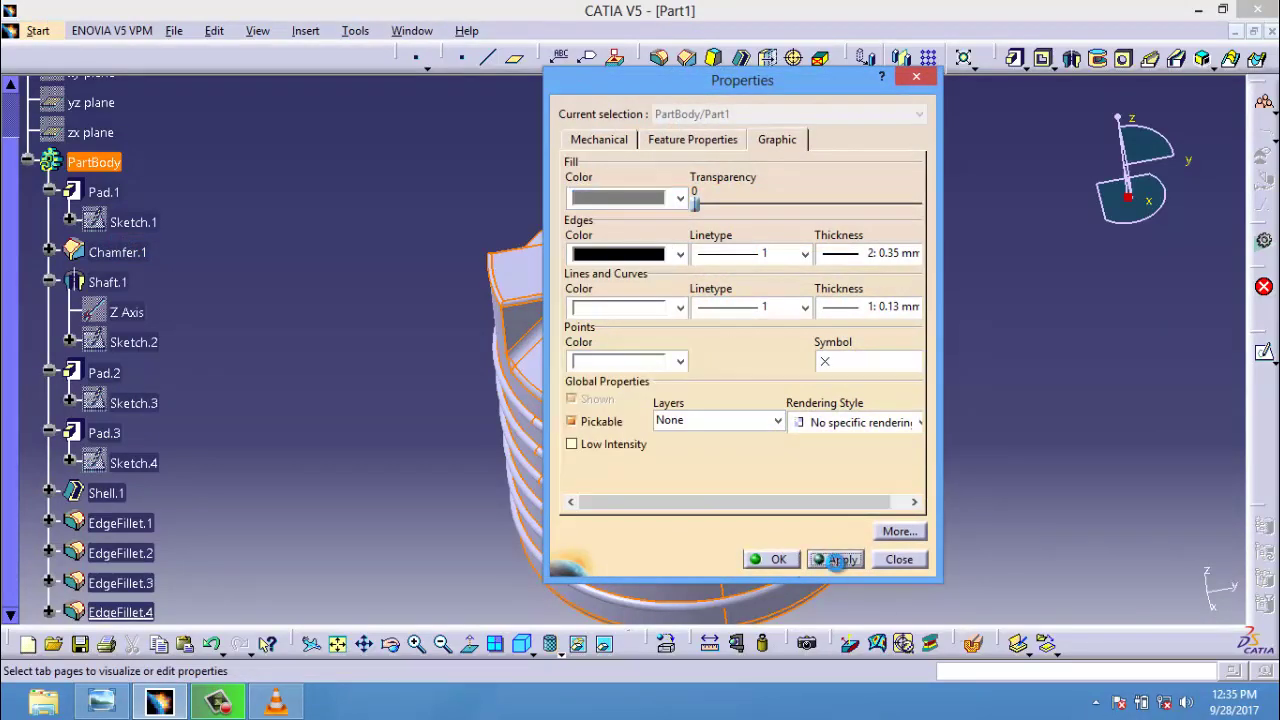
left_click(783, 563)
left_click(963, 423)
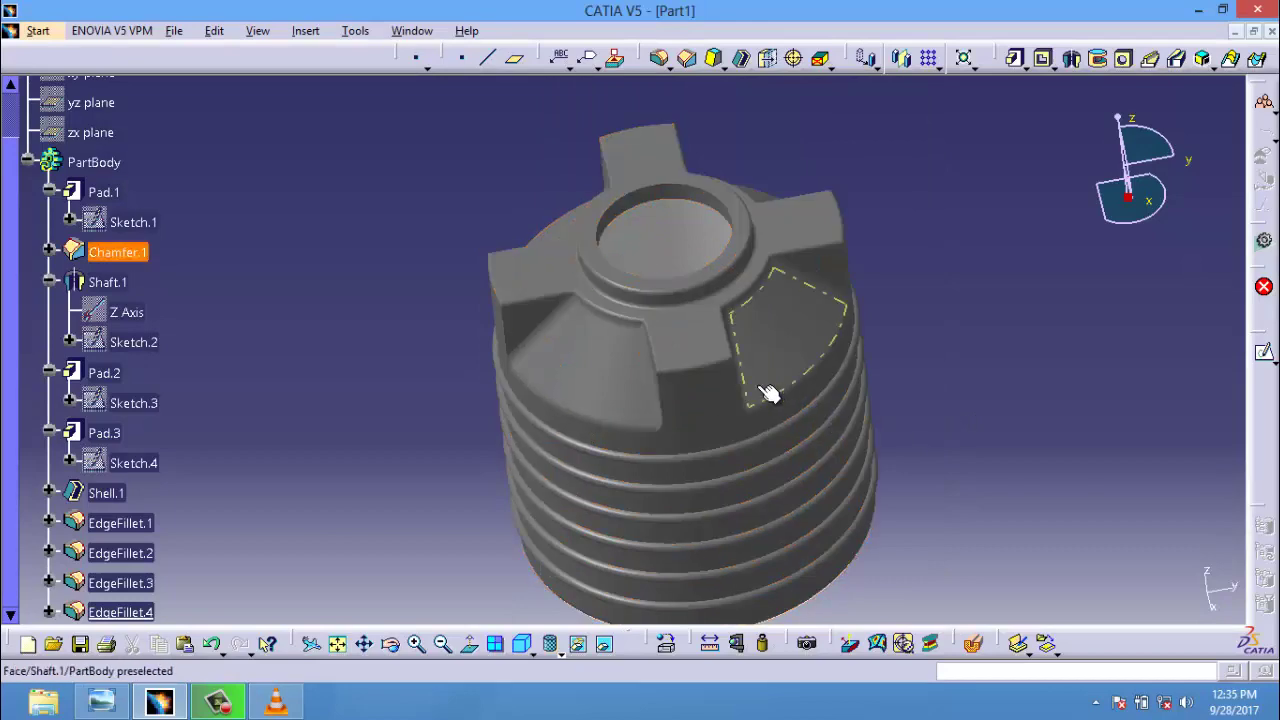
middle_click_drag(768, 393, 775, 360)
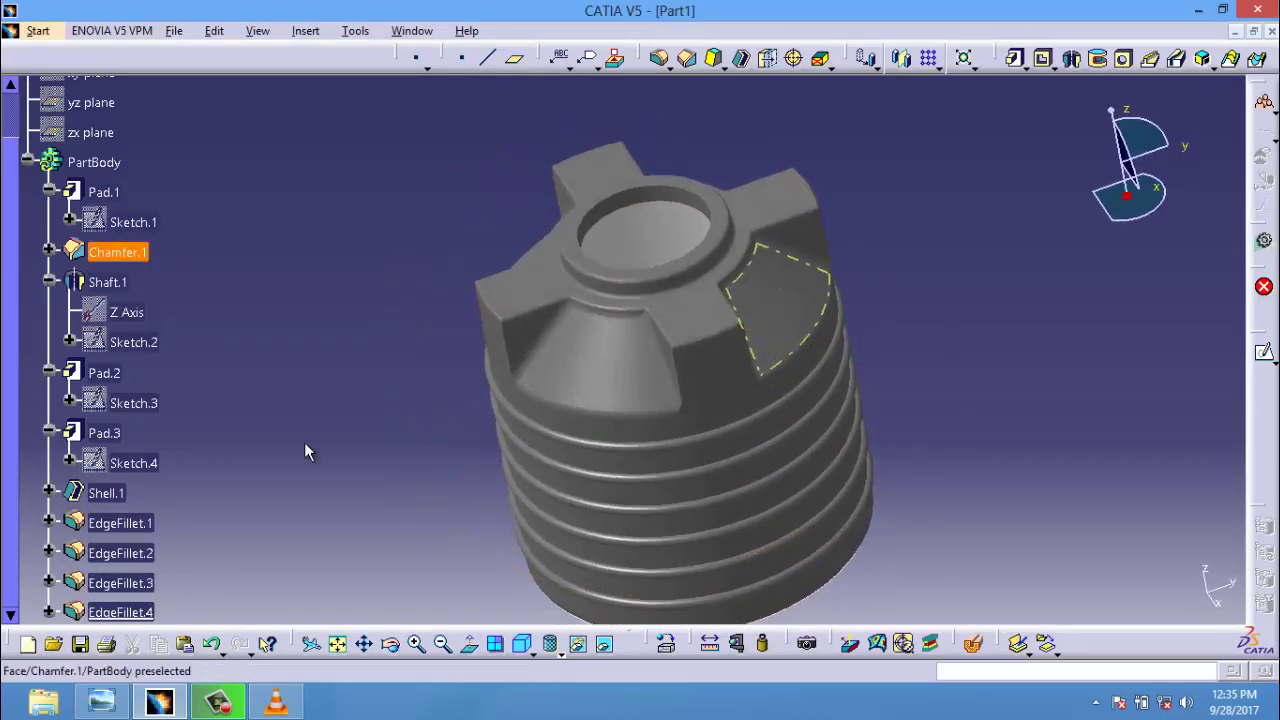
middle_click_drag(530, 490, 929, 449)
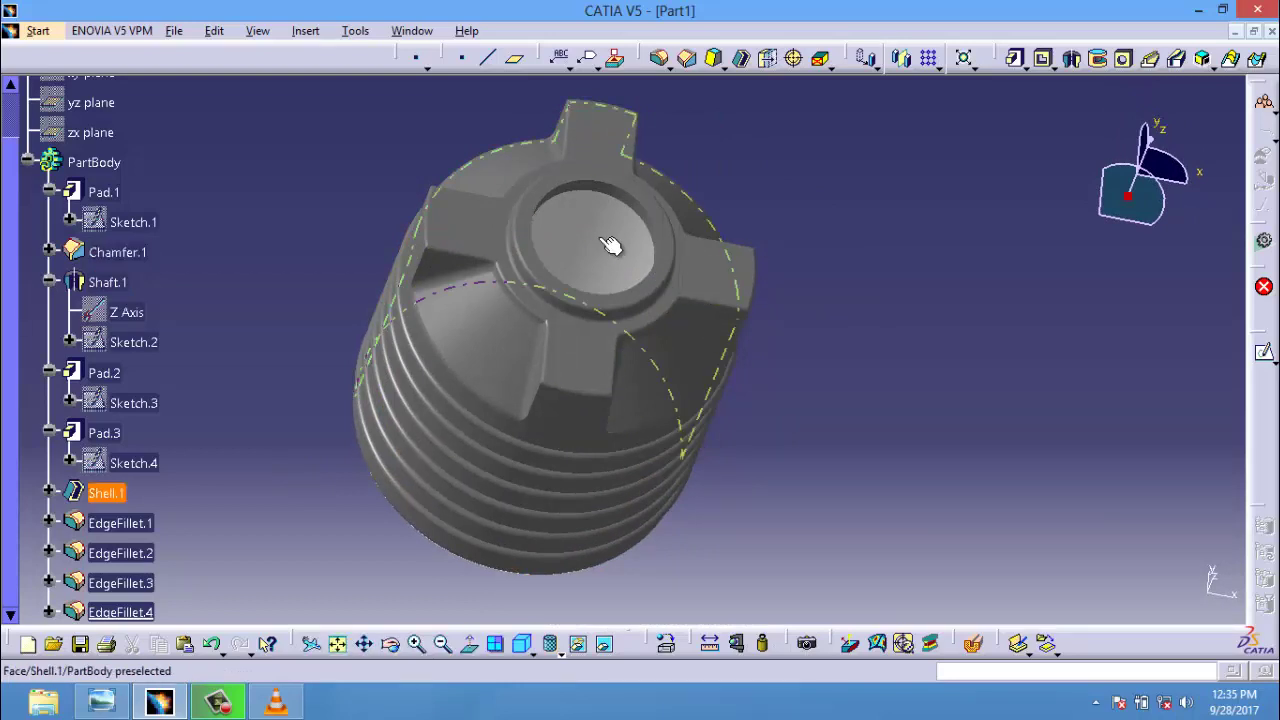